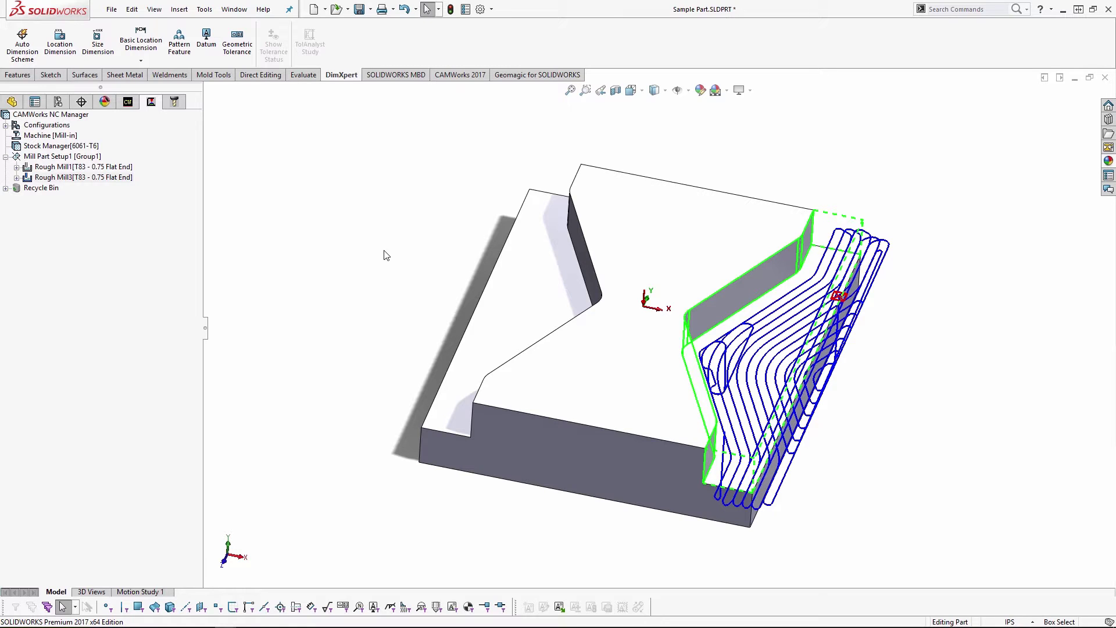
- Display the Rough Mill1 toolpath and view it from above the part
left_click(134, 167)
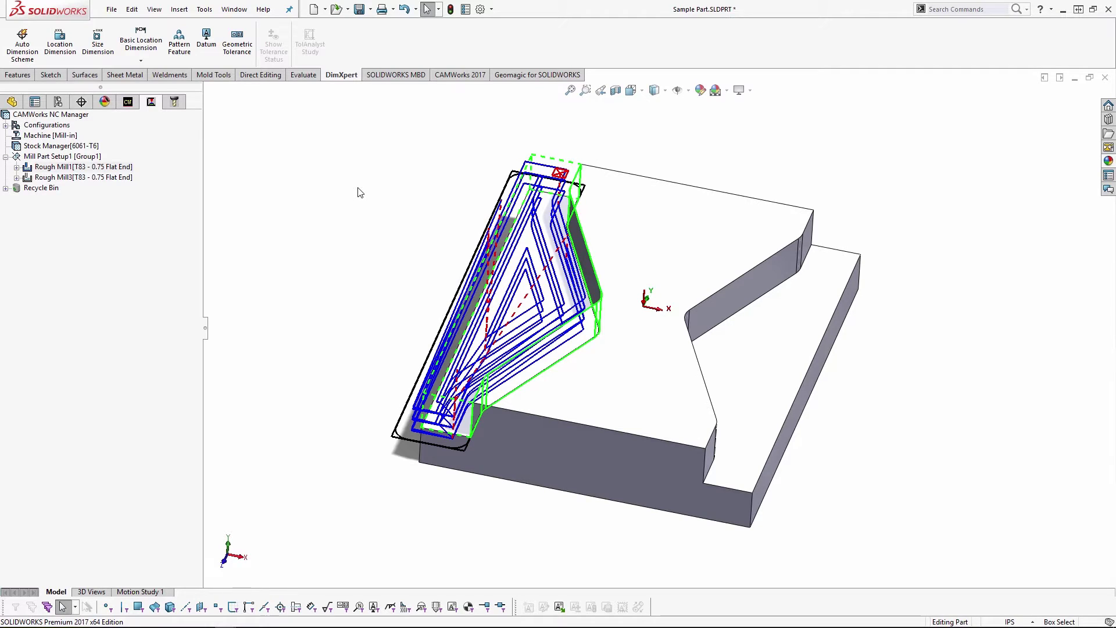
middle_click_drag(479, 314, 498, 346)
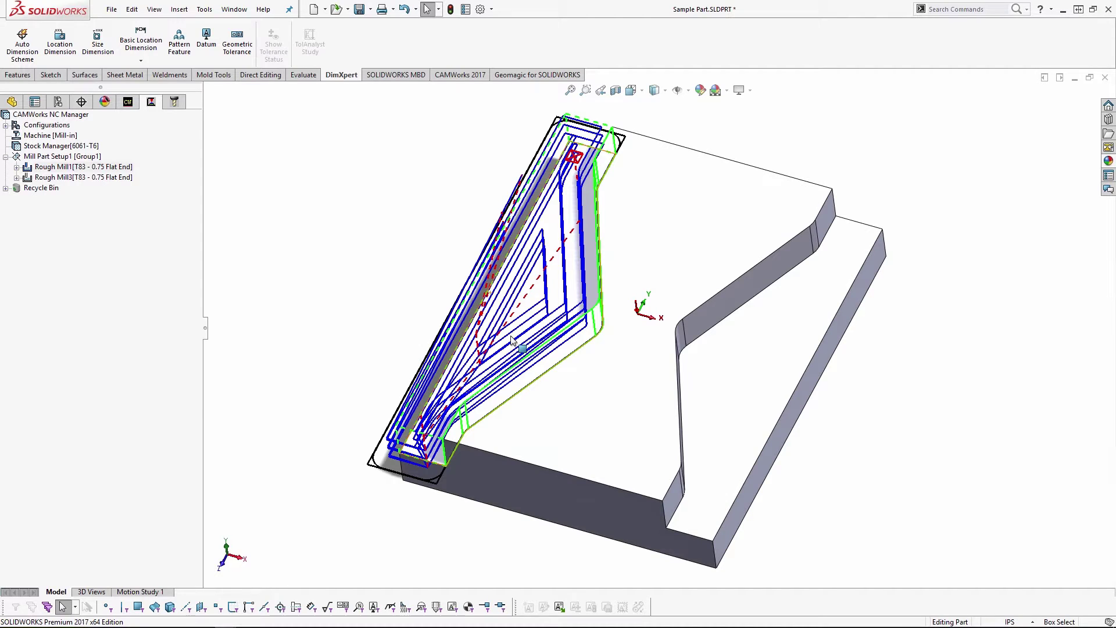
mouse_move(617, 368)
middle_mouse_down()
mouse_move(642, 358)
mouse_move(663, 431)
mouse_move(624, 478)
middle_mouse_up()
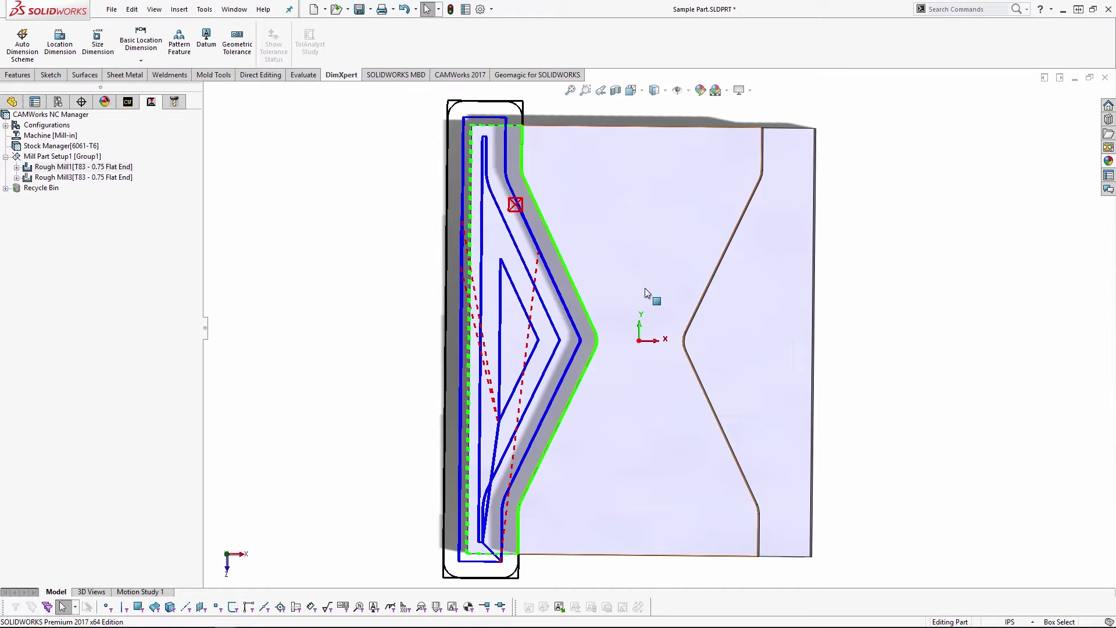
left_click(53, 168)
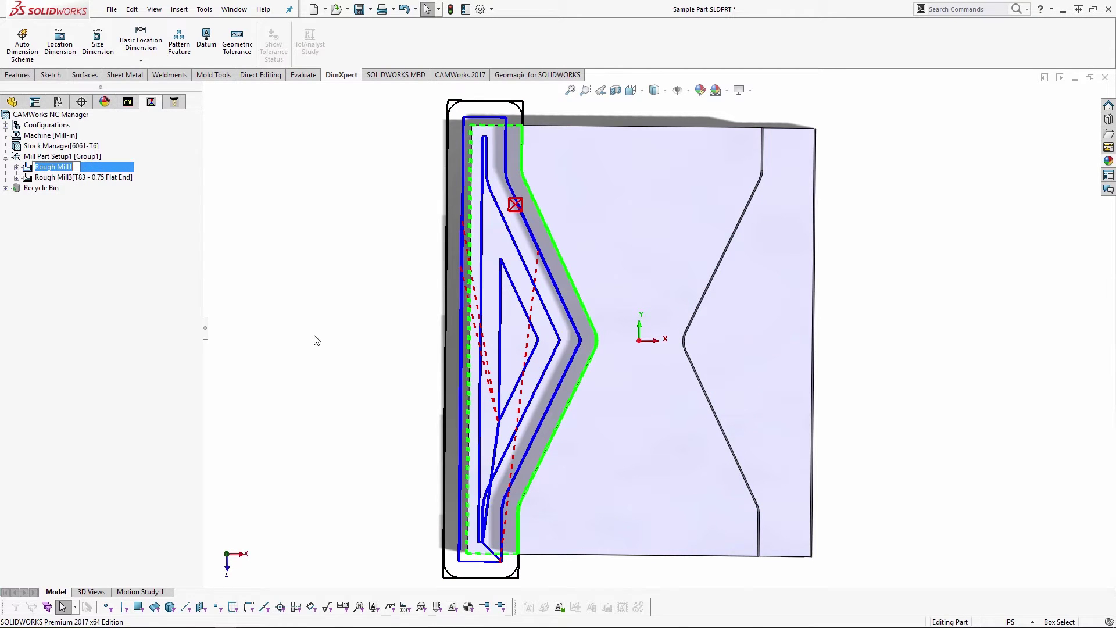
left_click(69, 166)
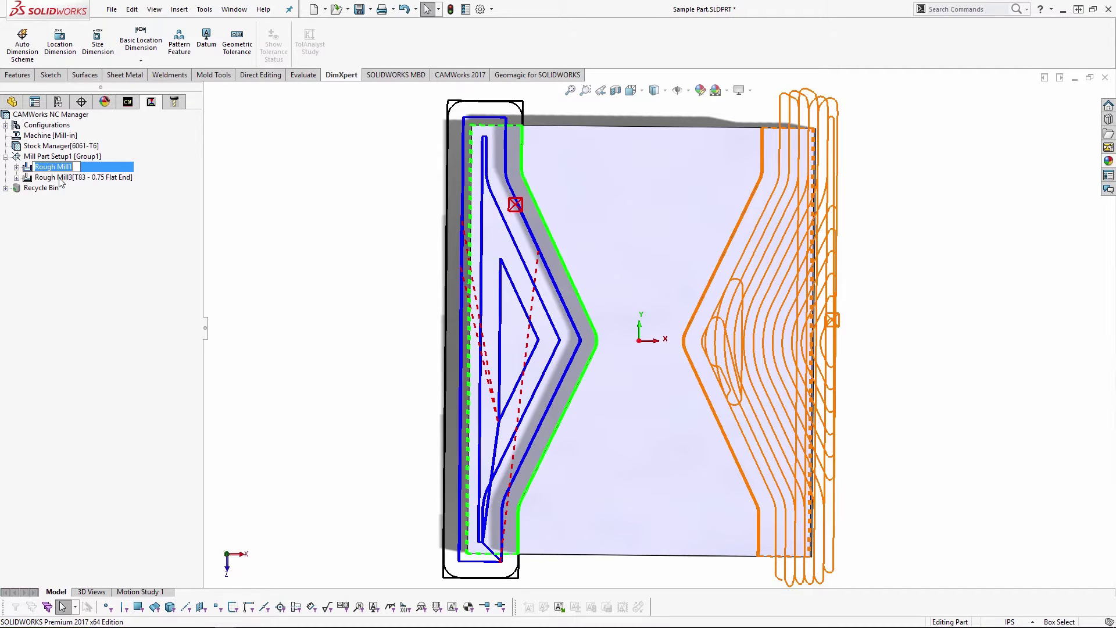
key("Return")
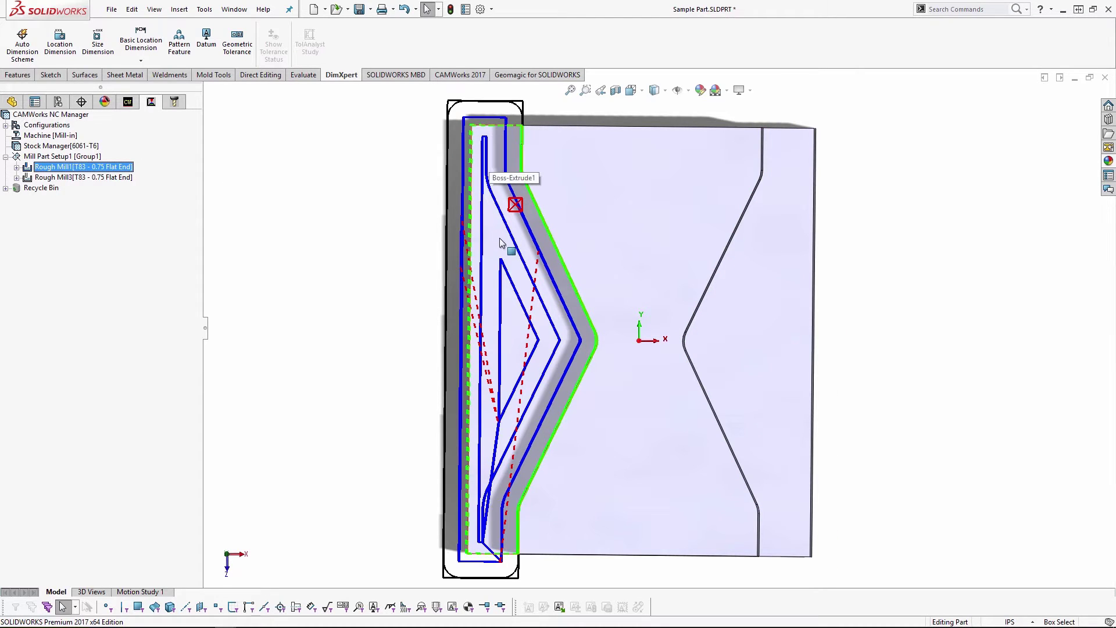
- Examine the Rough Mill1 toolpath up close in a view normal to the raised middle face
scroll(501, 243, "up", 5)
left_click(561, 287)
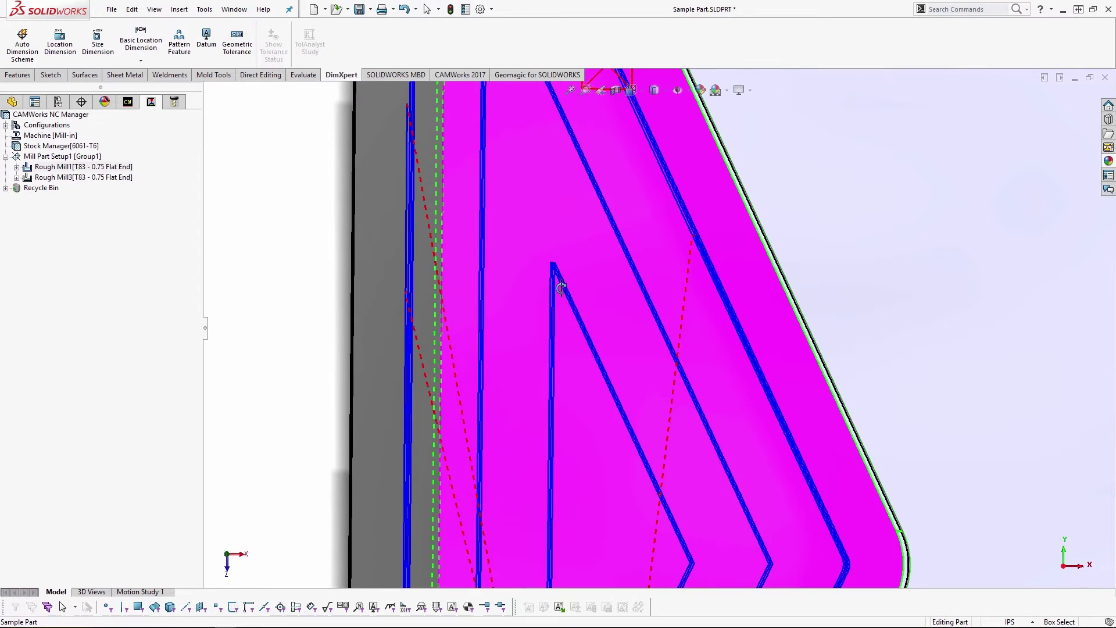
scroll(561, 287, "down", 5)
left_click(631, 251)
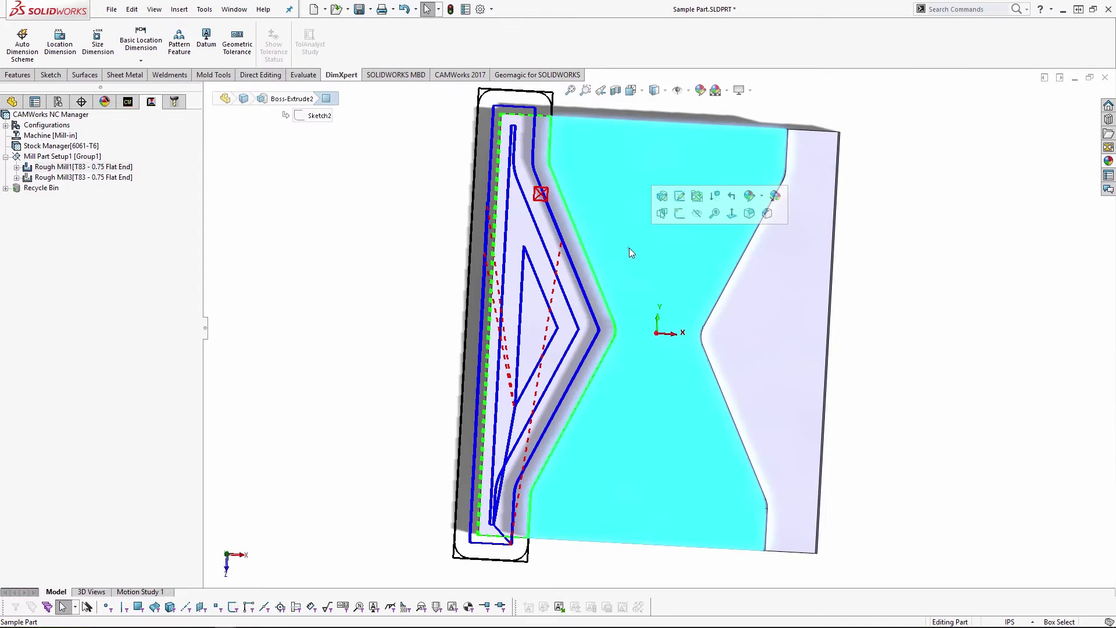
key("ctrl+8")
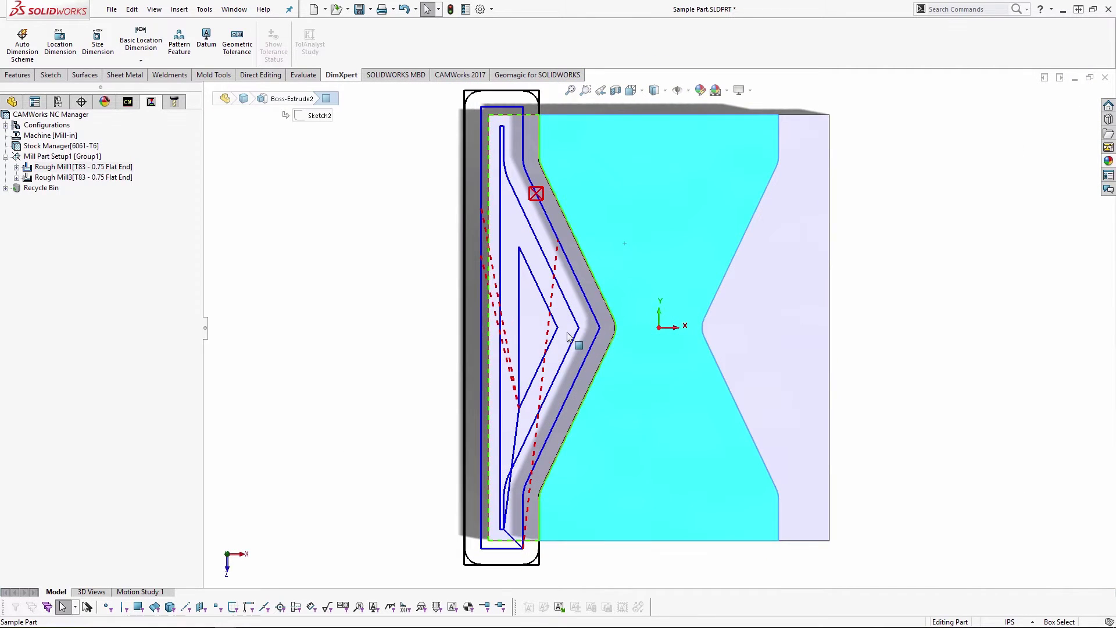
scroll(568, 337, "up", 4)
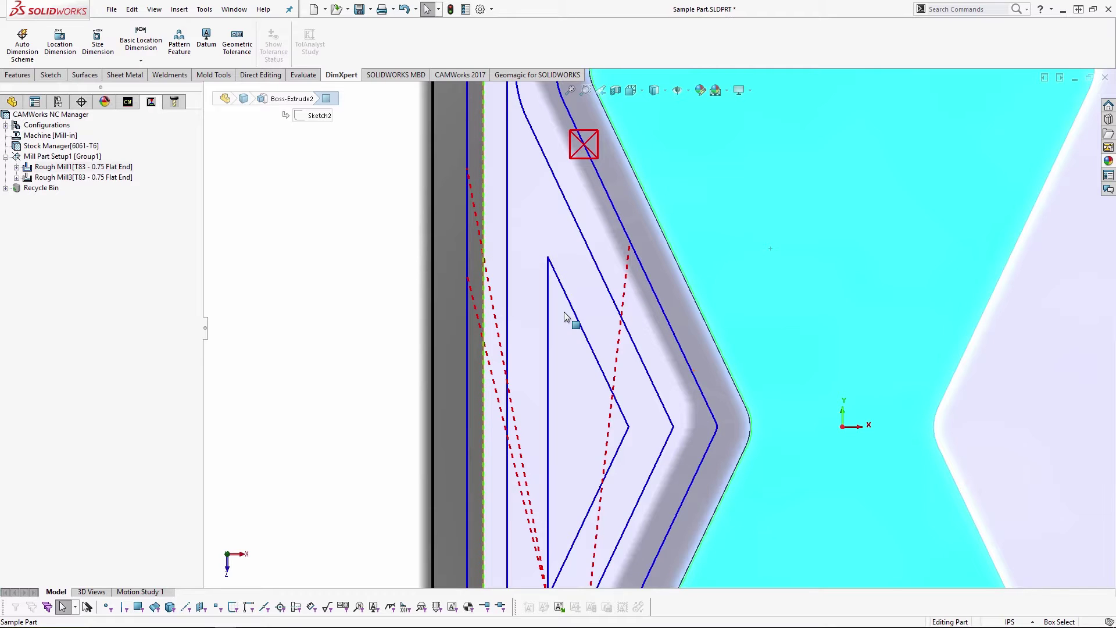
key("f")
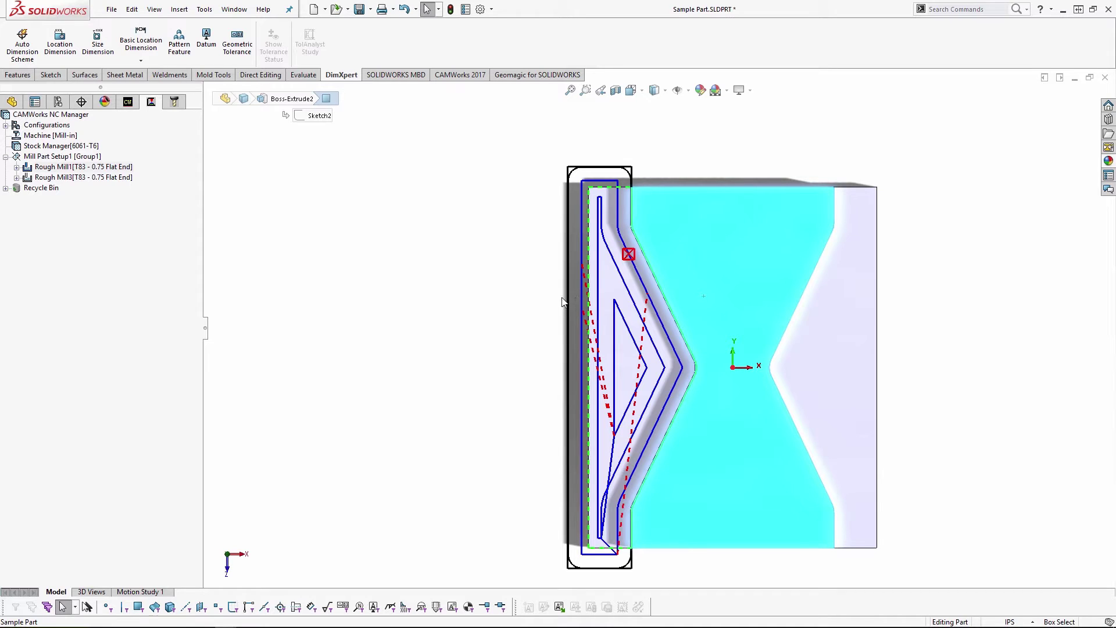
- Open the Rough Mill1 operation parameters and review the tool, feed and speed, and roughing settings
double_click(115, 168)
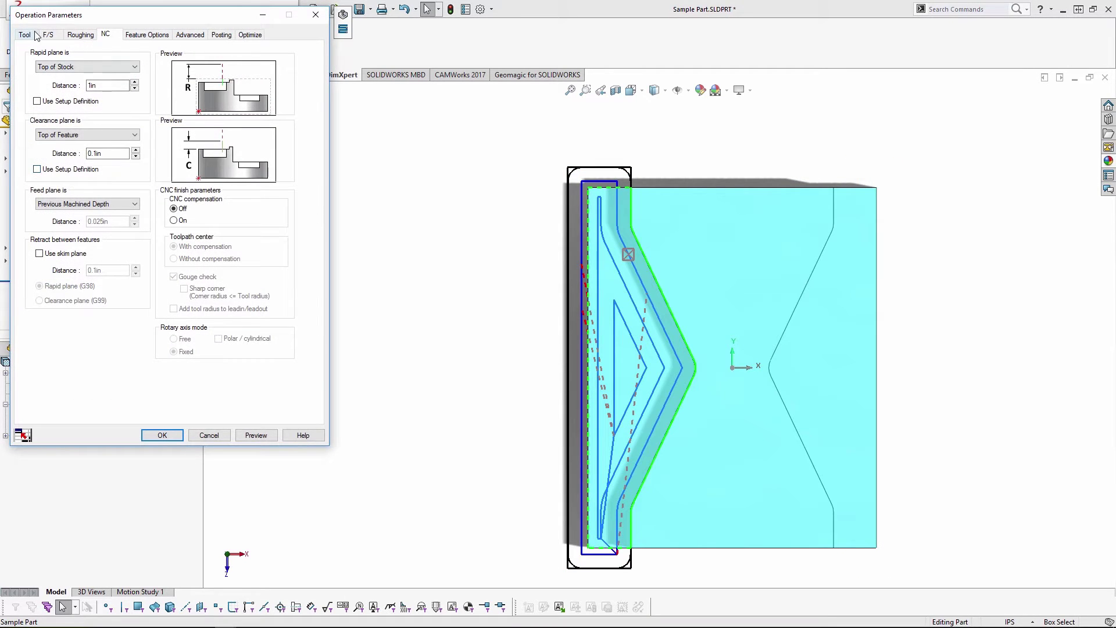
left_click_drag(43, 19, 181, 93)
left_click(163, 109)
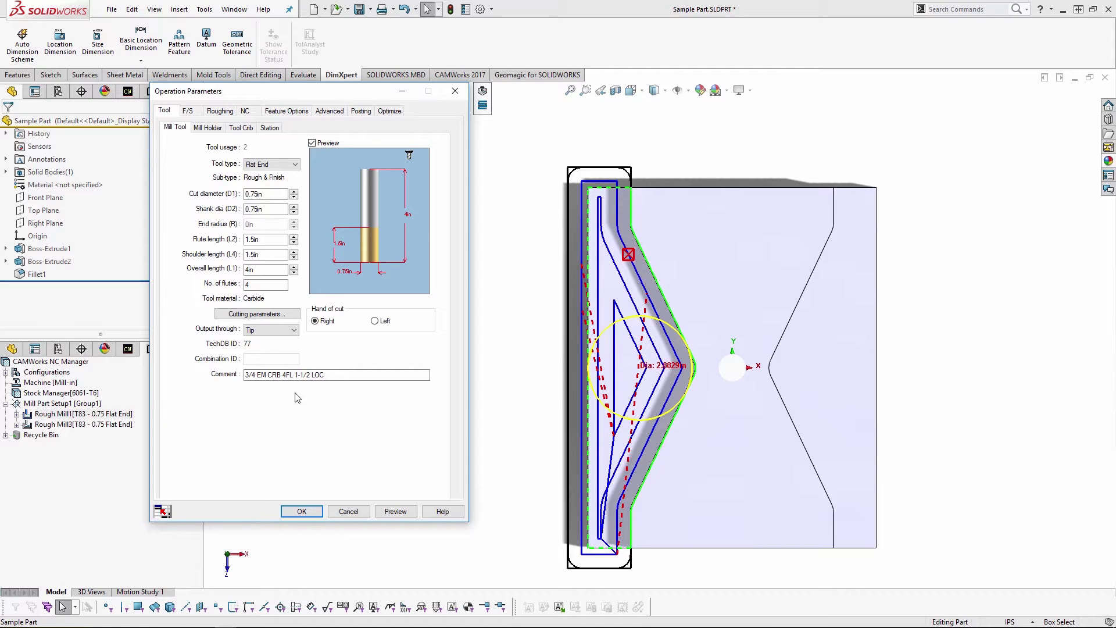
left_click(188, 111)
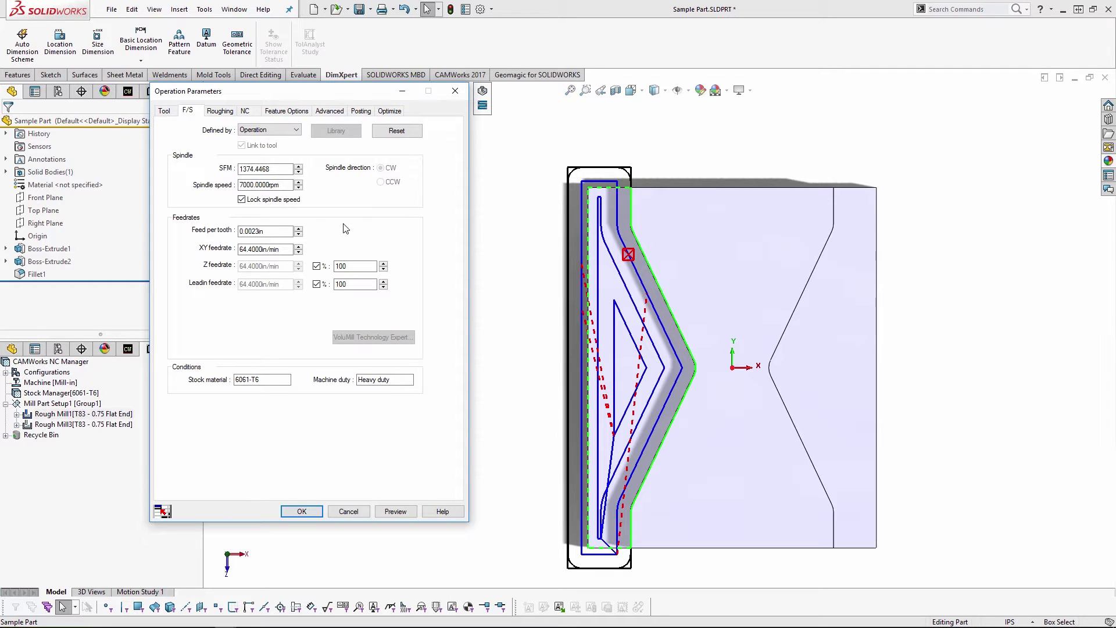
left_click(221, 112)
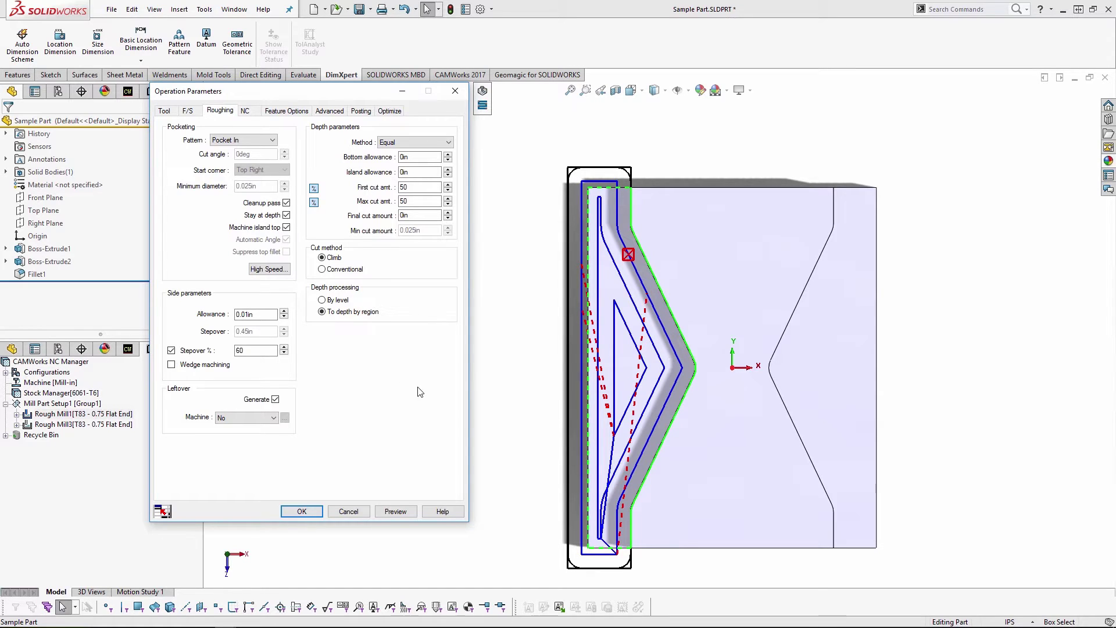
- Inspect the Rough Mill1 depth passes in 3D, recheck its feeds and roughing settings, and bring up the estimated machining time
middle_click_drag(572, 446, 635, 308)
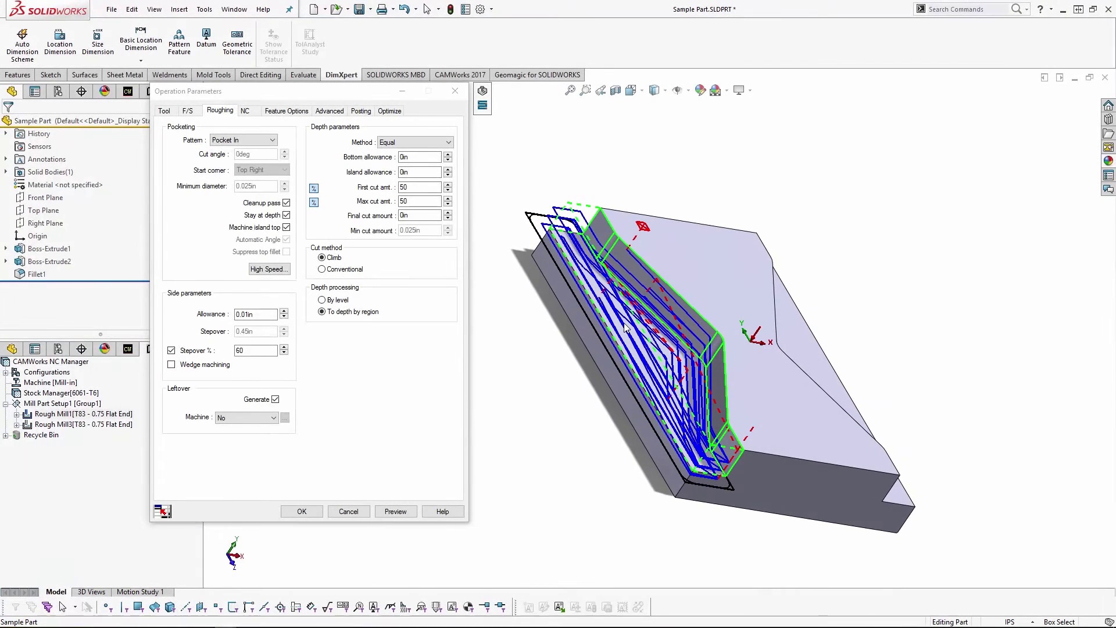
key("Escape")
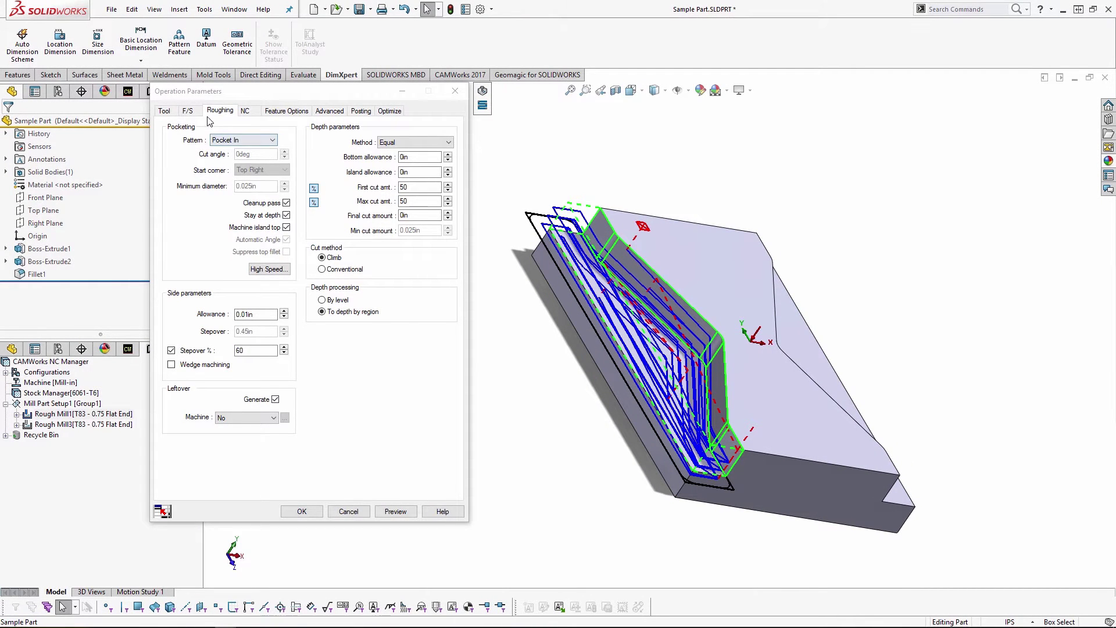
left_click(189, 110)
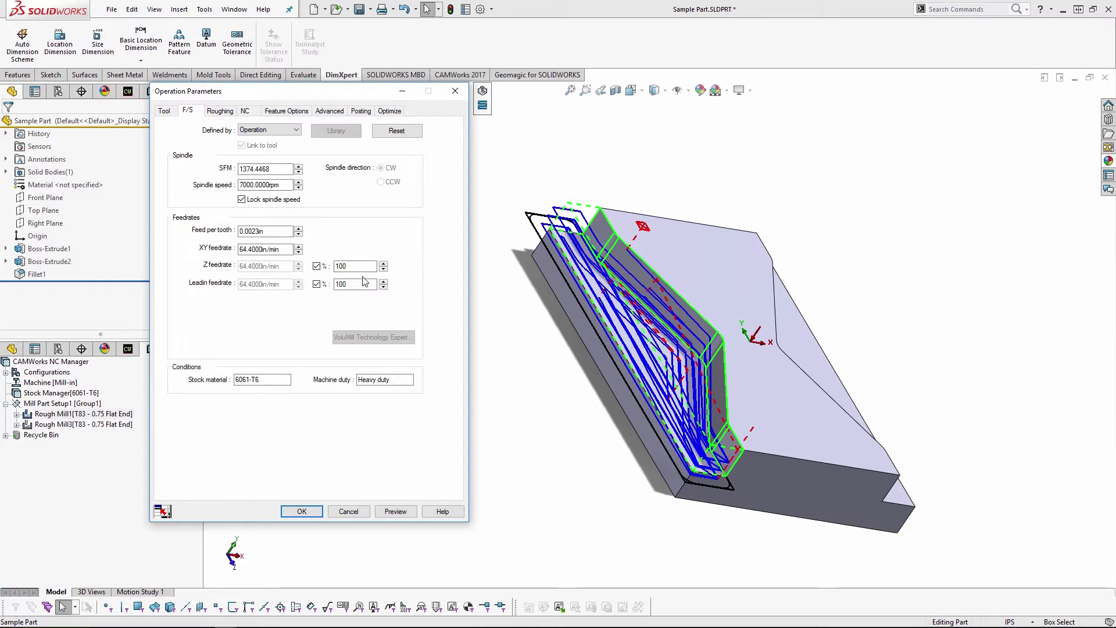
left_click(221, 111)
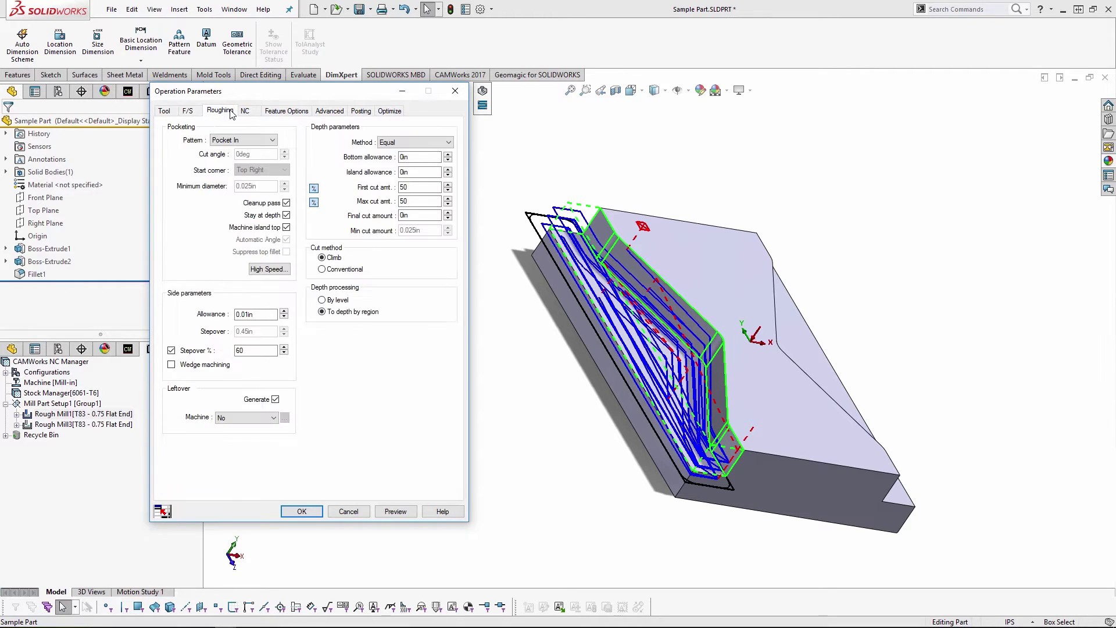
left_click(388, 111)
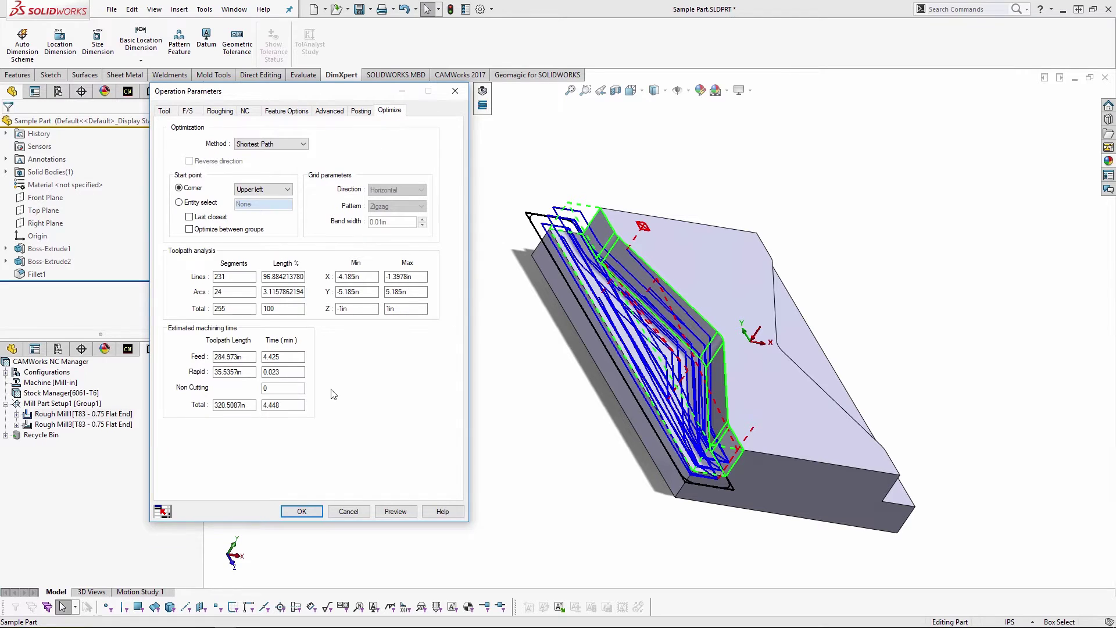
- Check the lengths of the part's long side edge and its front bottom edge
middle_click_drag(583, 297, 590, 328)
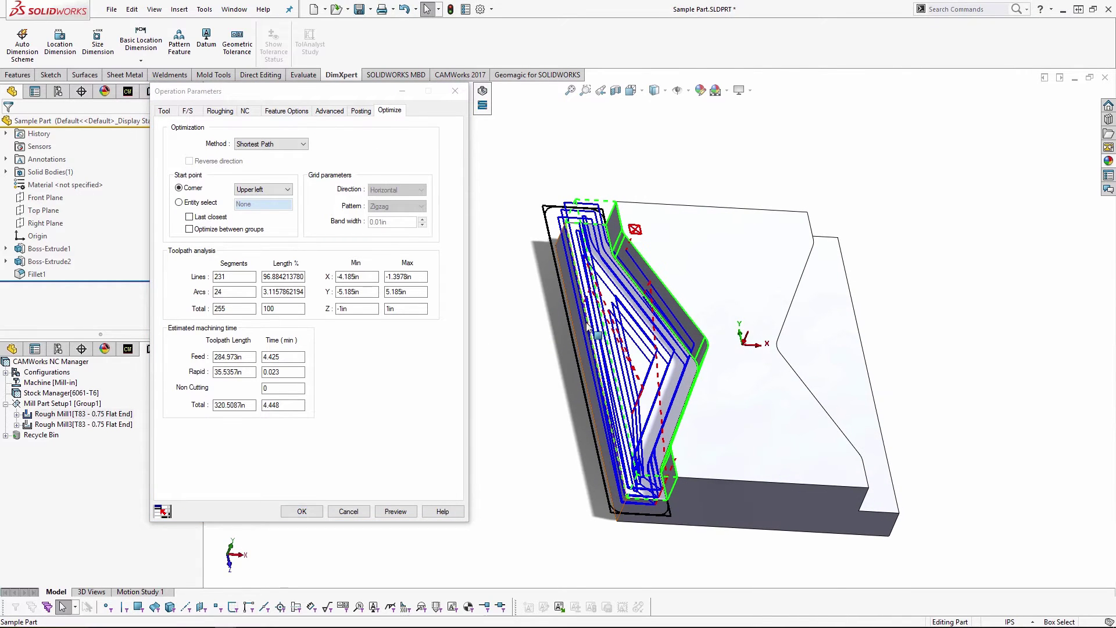
left_click(590, 328)
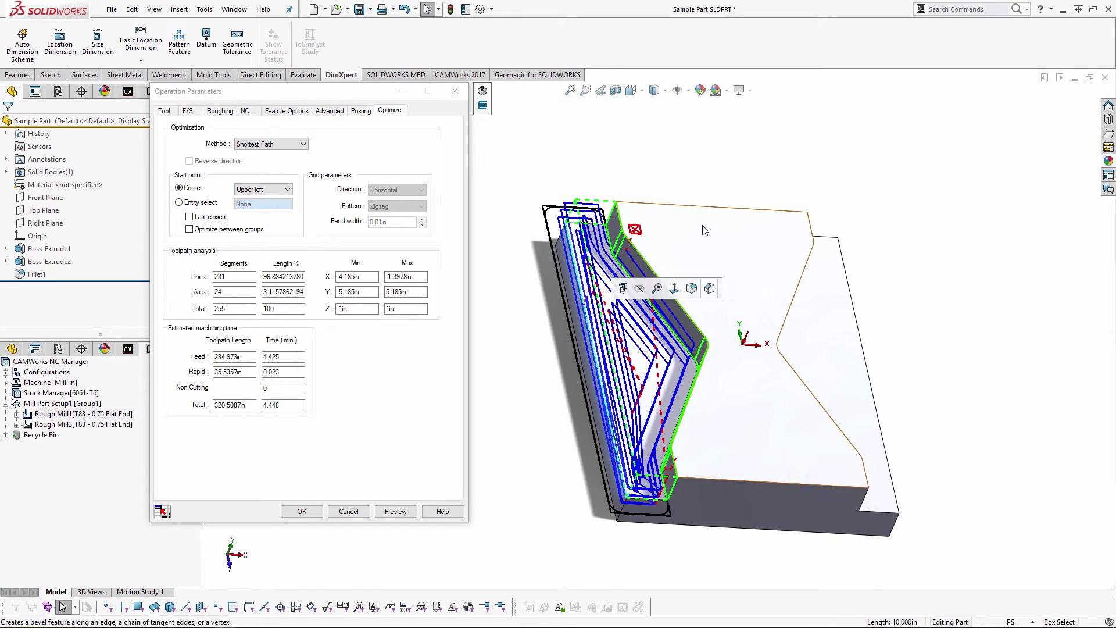
left_click(661, 527)
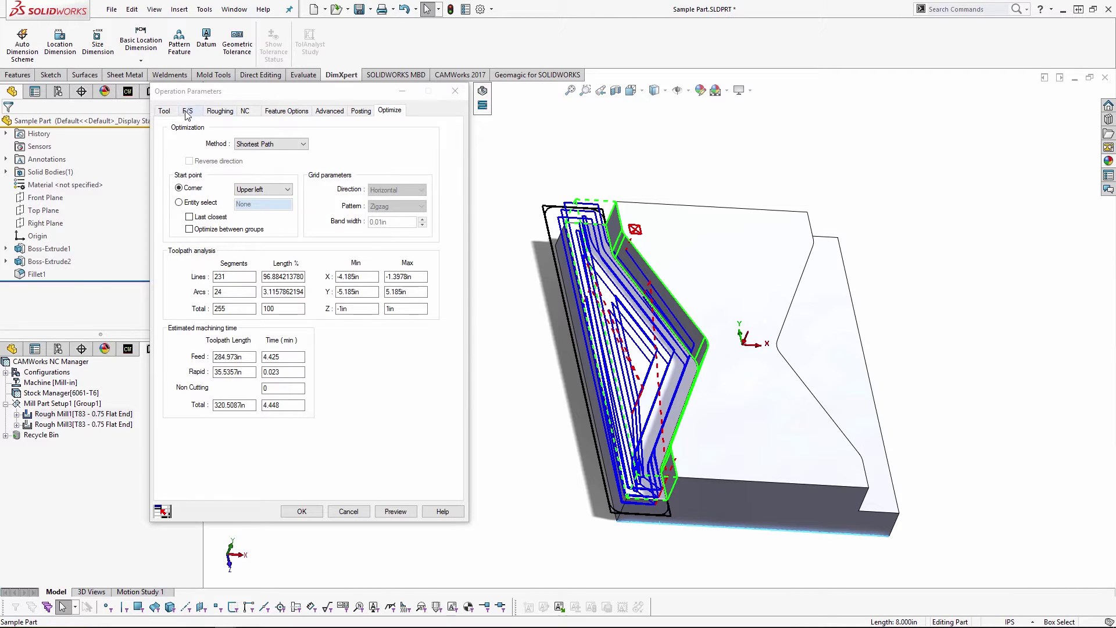
- Compare the Rough Mill1 cutter with its toolpath, review the optimization data again, and close the operation parameters
left_click(164, 110)
middle_click_drag(684, 389, 616, 302)
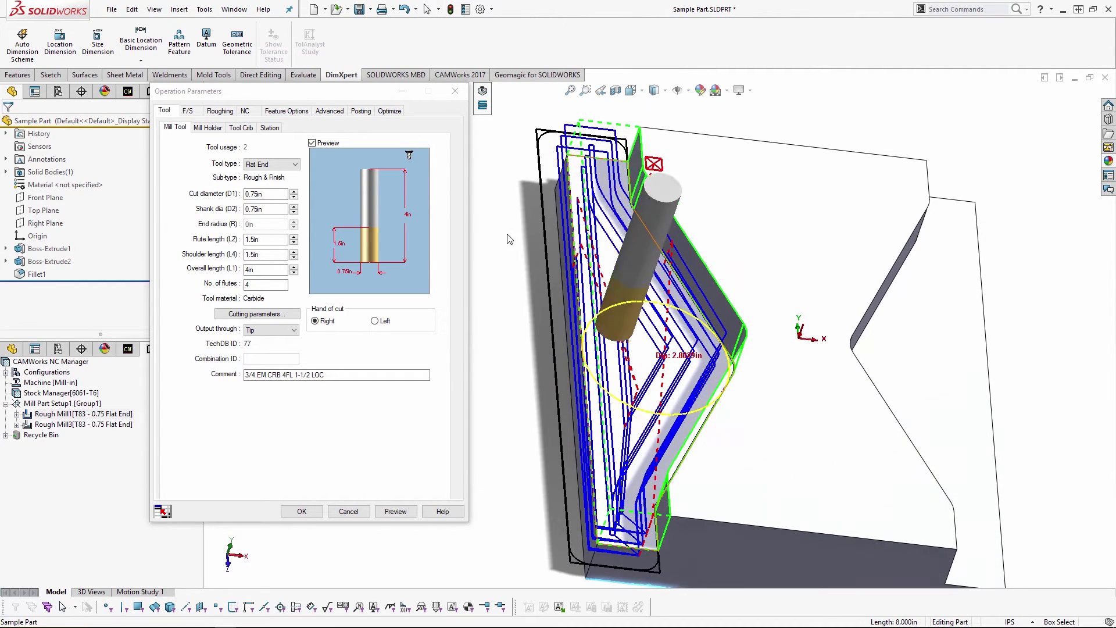
left_click(390, 111)
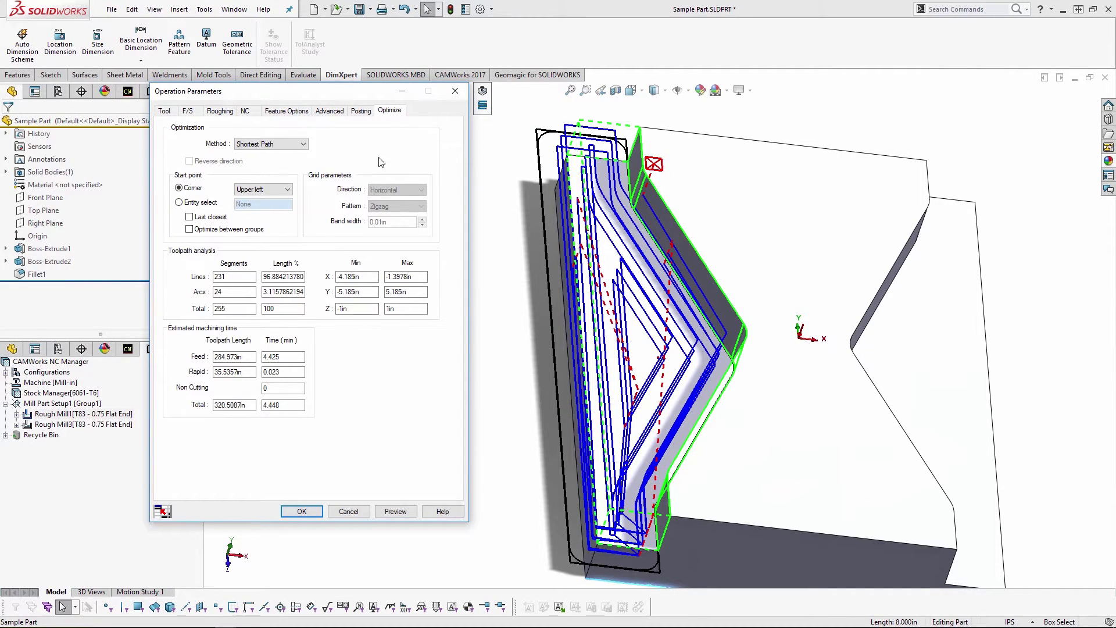
left_click(452, 92)
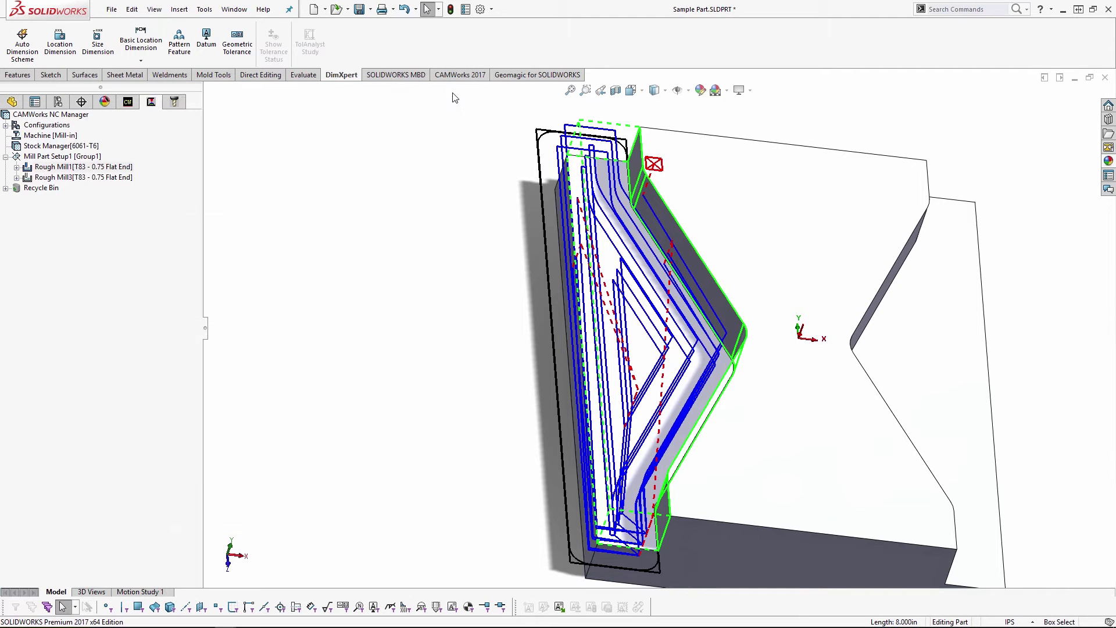
- Display the Rough Mill3 toolpath and orient the view normal to the raised middle face
left_click(84, 177)
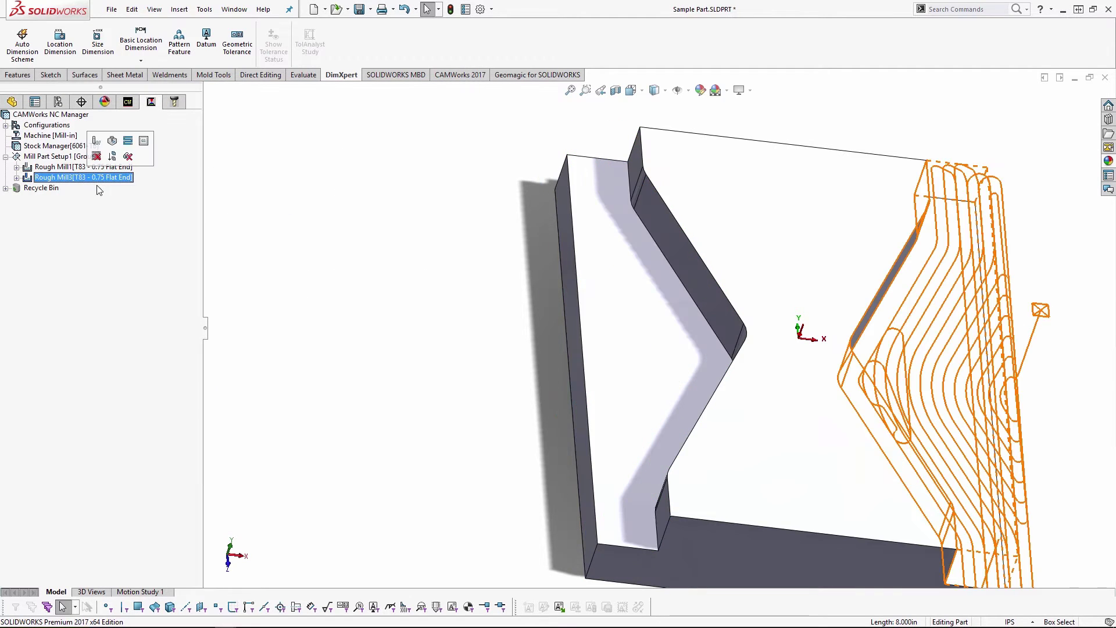
middle_click_drag(944, 279, 849, 279)
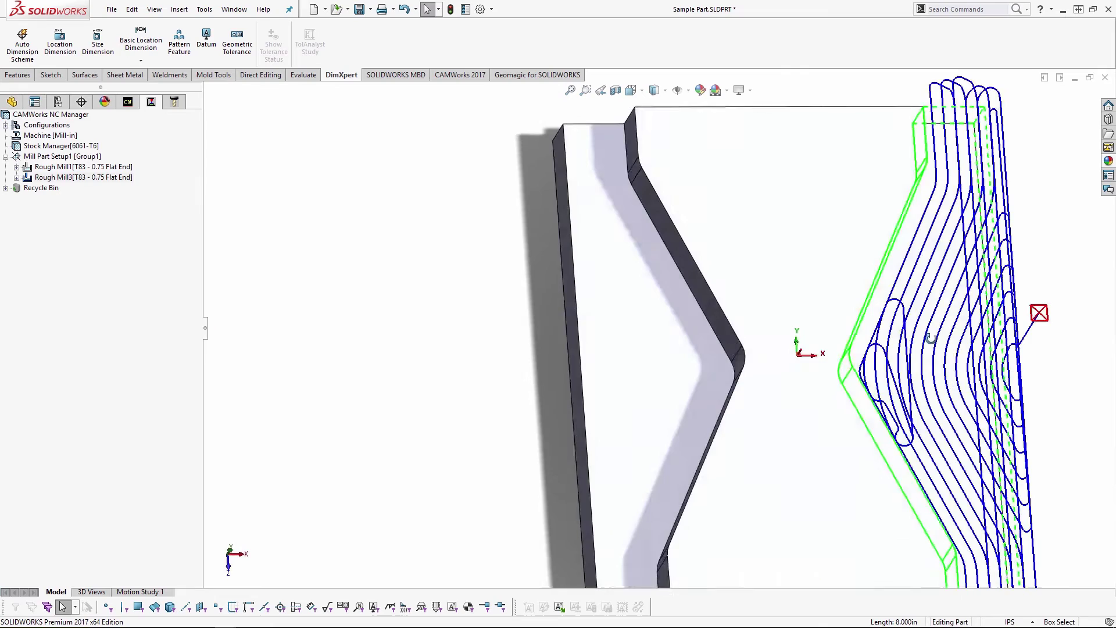
left_click(845, 279)
key("ctrl+8")
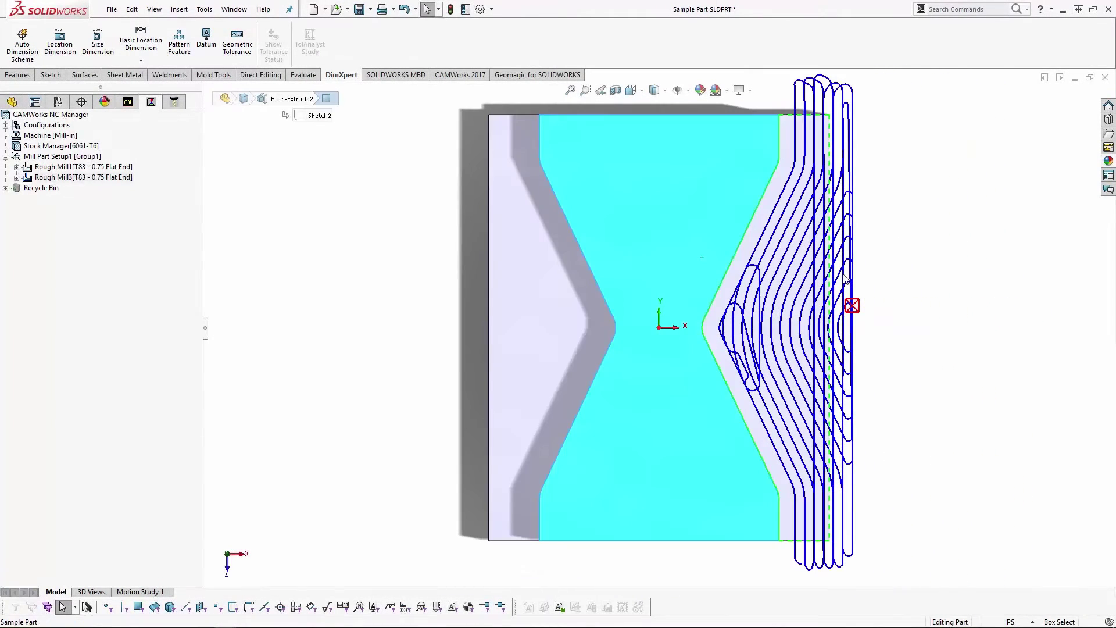
left_click(928, 305)
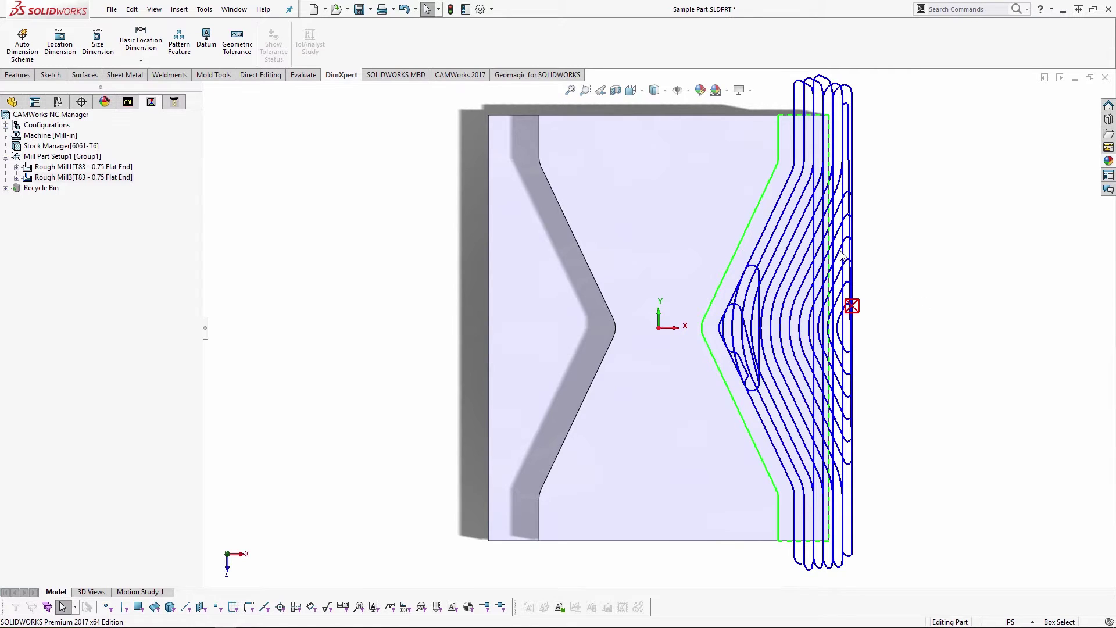
- Examine the rounded turns of the Rough Mill3 toolpath where they extend past the part's edge
scroll(890, 294, "down", 2)
key("z")
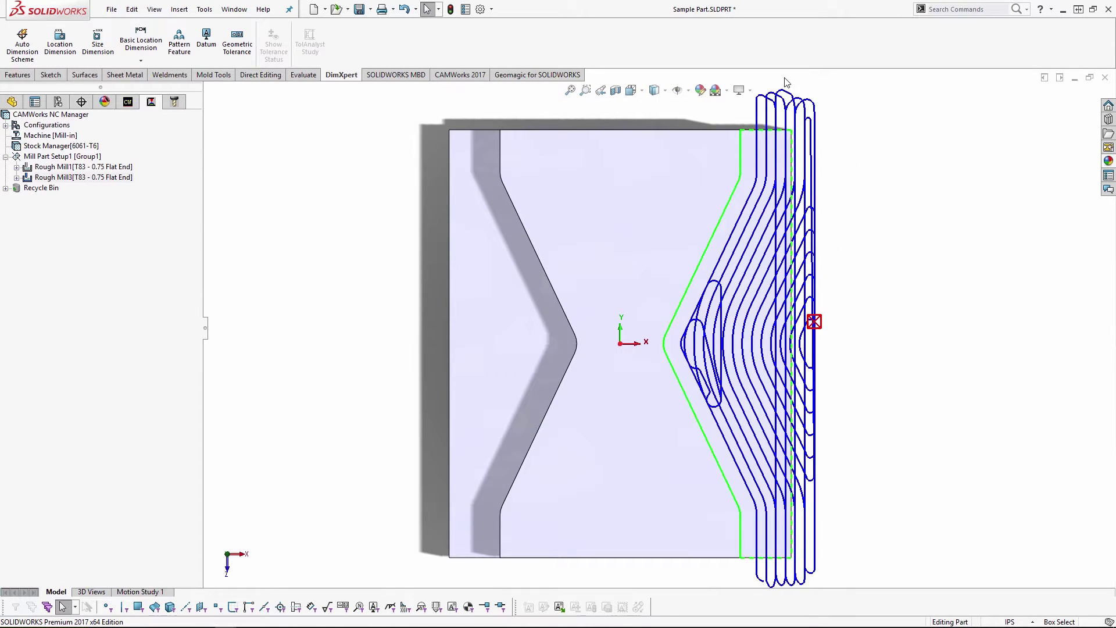
scroll(737, 192, "down", 6)
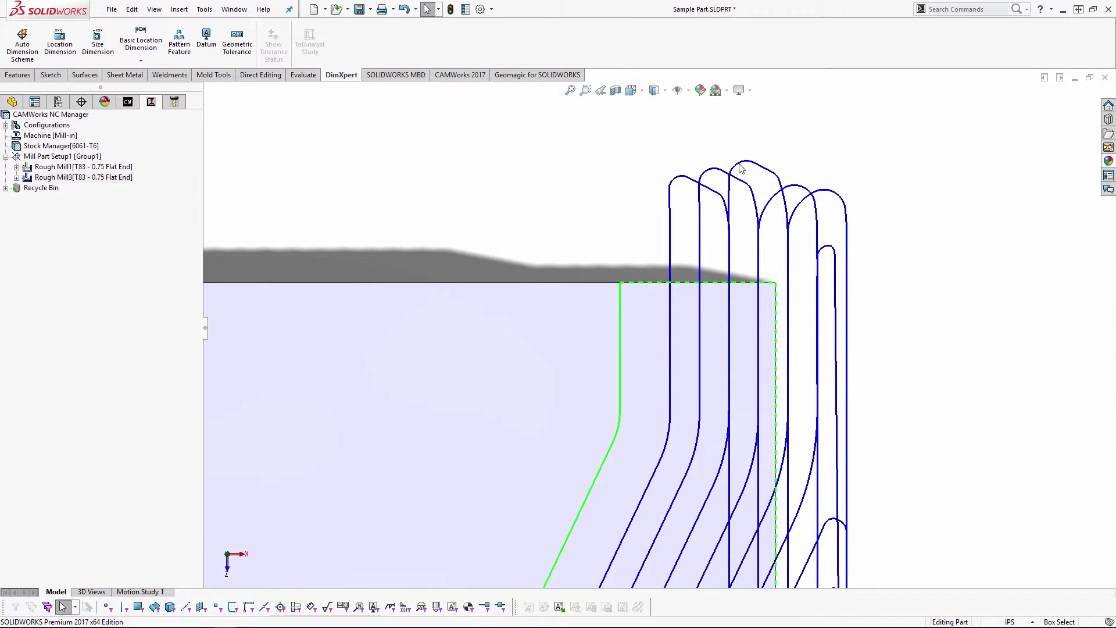
scroll(767, 456, "up", 6)
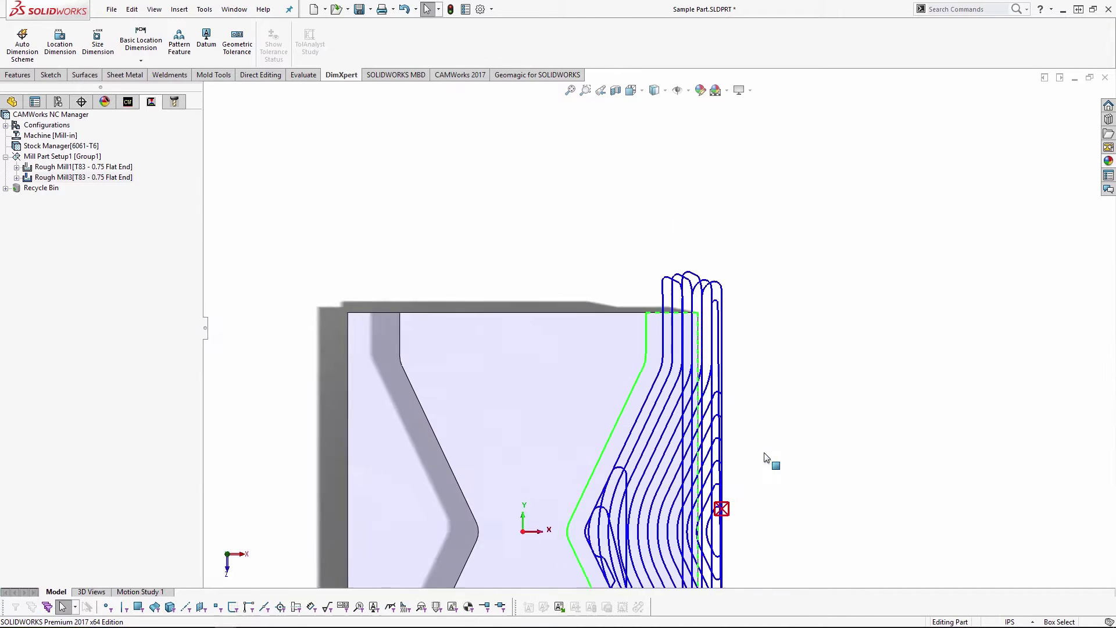
scroll(773, 459, "down", 3)
- Open the Rough Mill3 operation parameters and review its cutter and its feed and speed settings
middle_click_drag(644, 490, 639, 307)
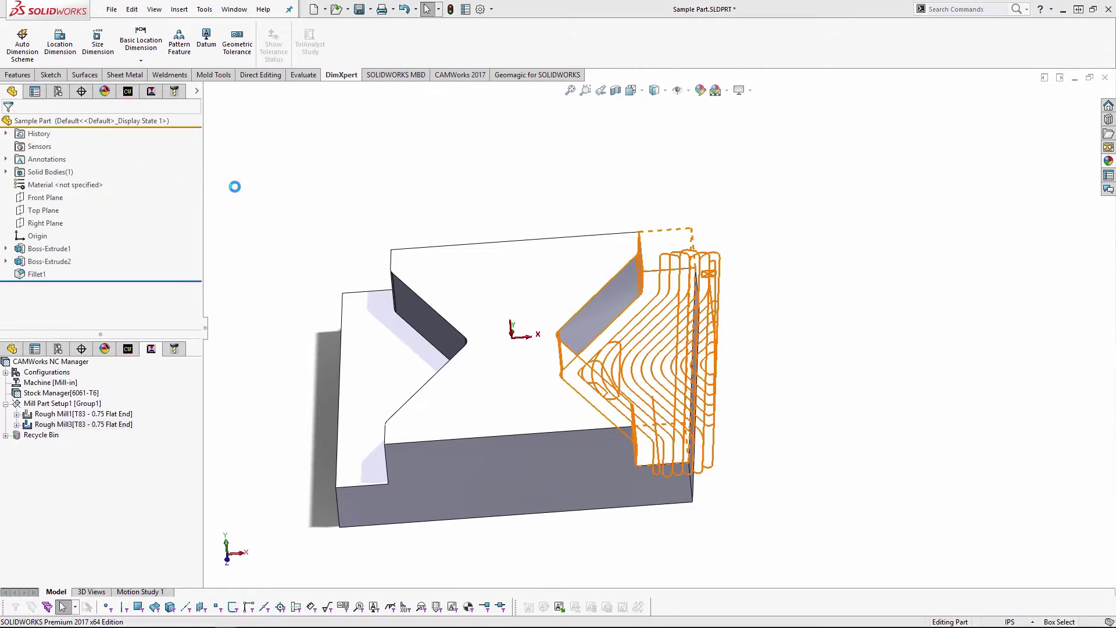
left_click(165, 111)
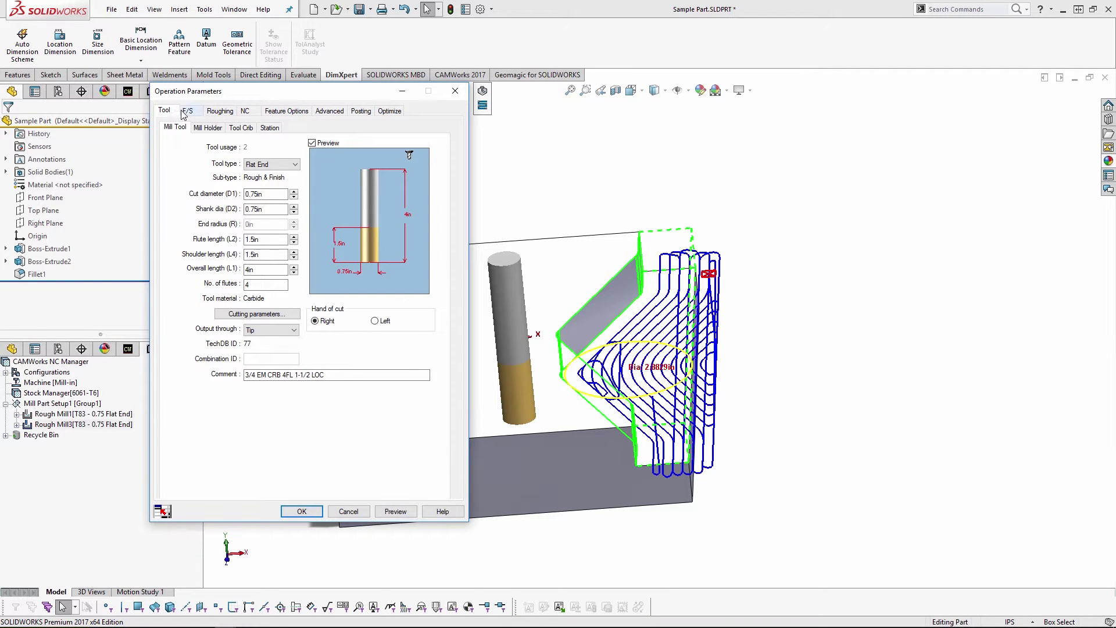
left_click(192, 111)
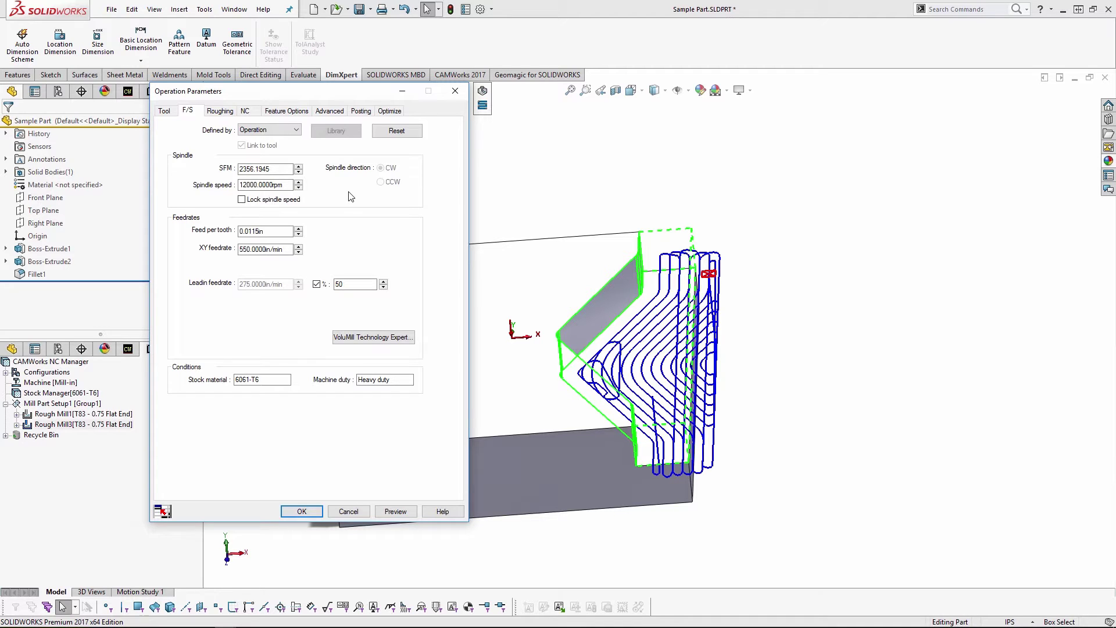
left_click_drag(362, 93, 393, 111)
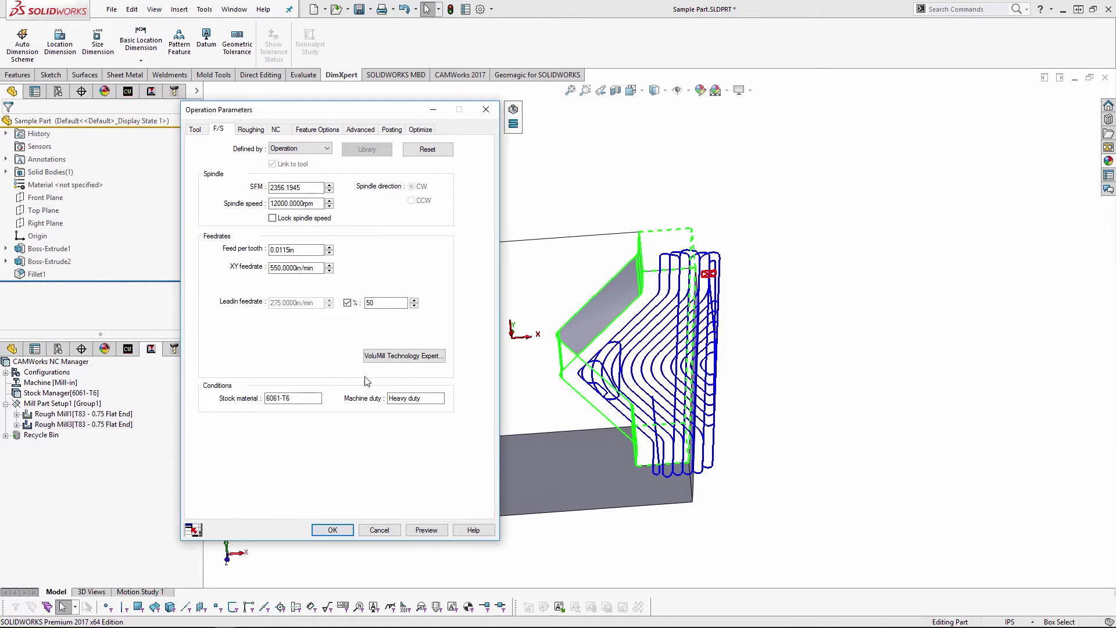
- Open the VoluMill Technology Expert for Rough Mill3 and review the material type, material hardness and coating options
left_click(393, 357)
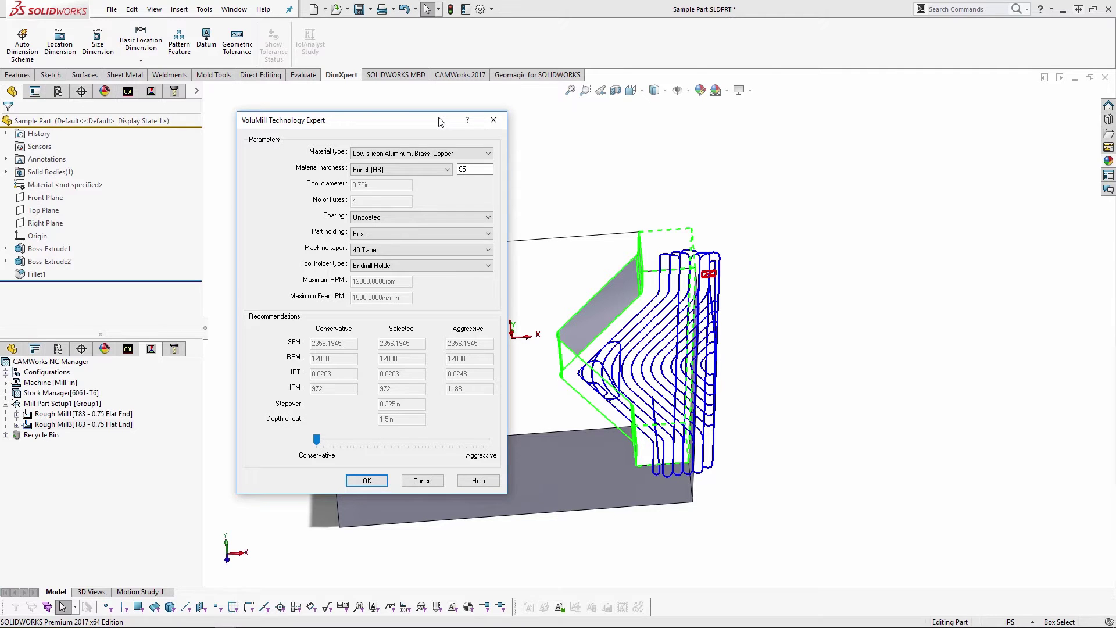
left_click(482, 154)
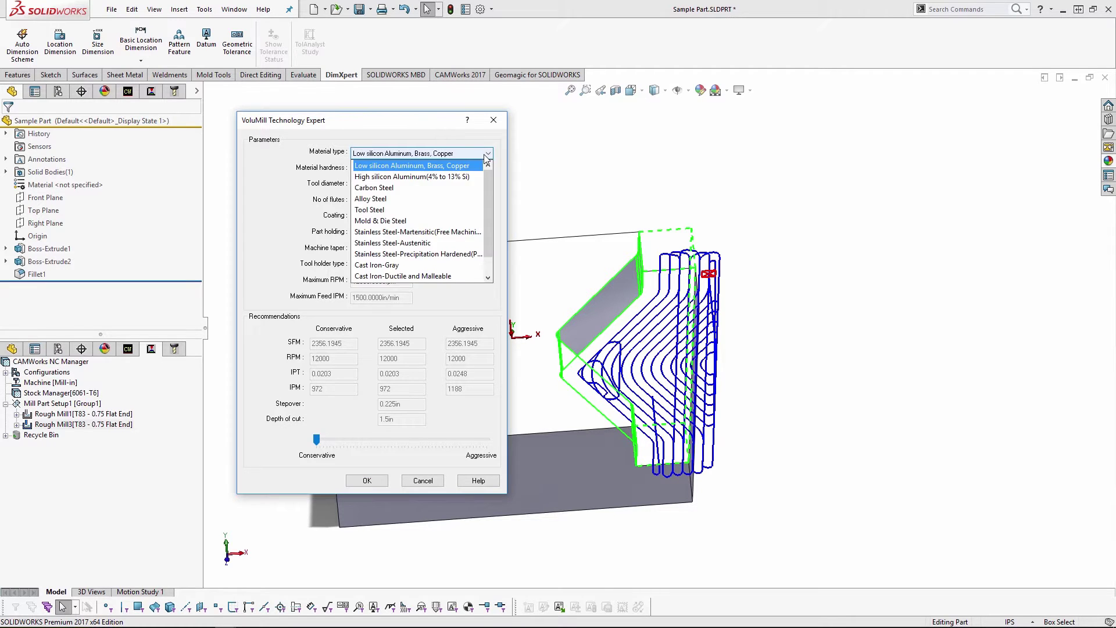
left_click(434, 165)
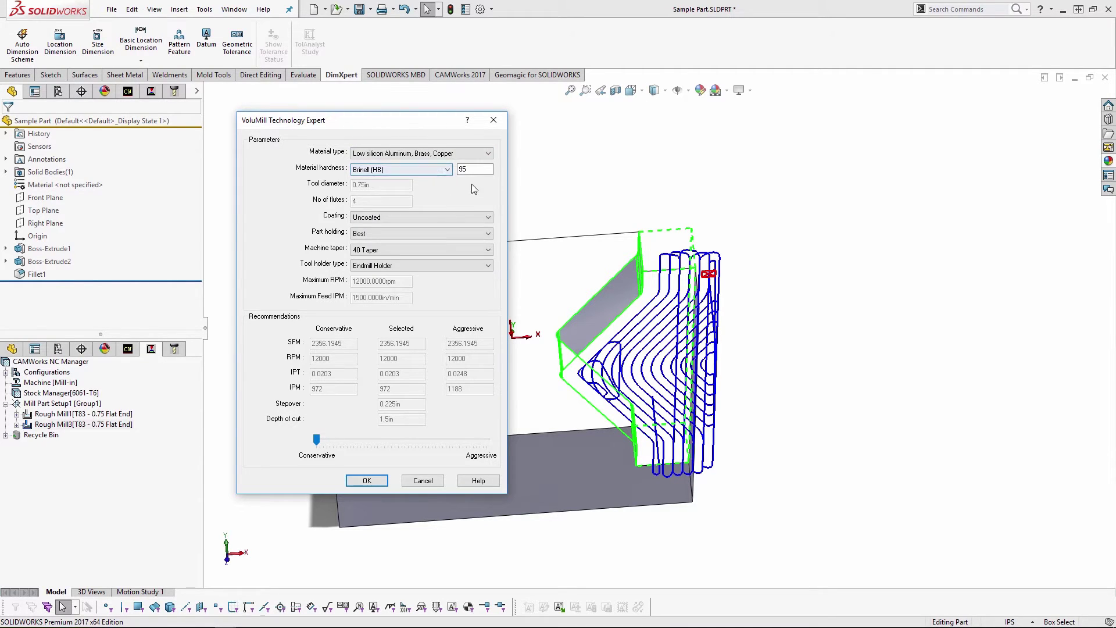
double_click(474, 169)
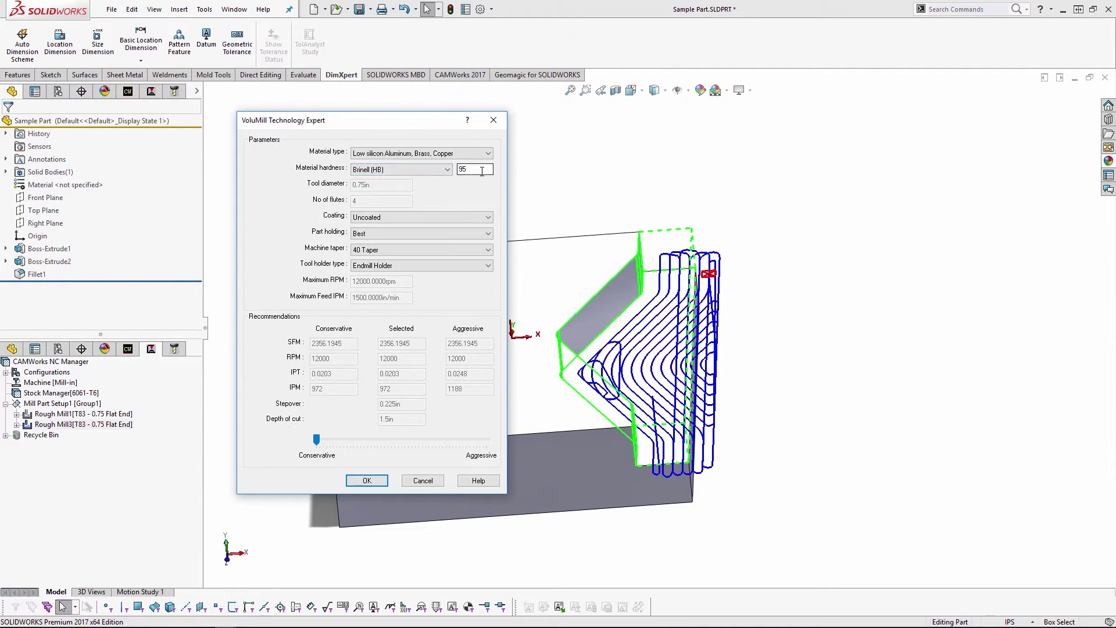
left_click(472, 214)
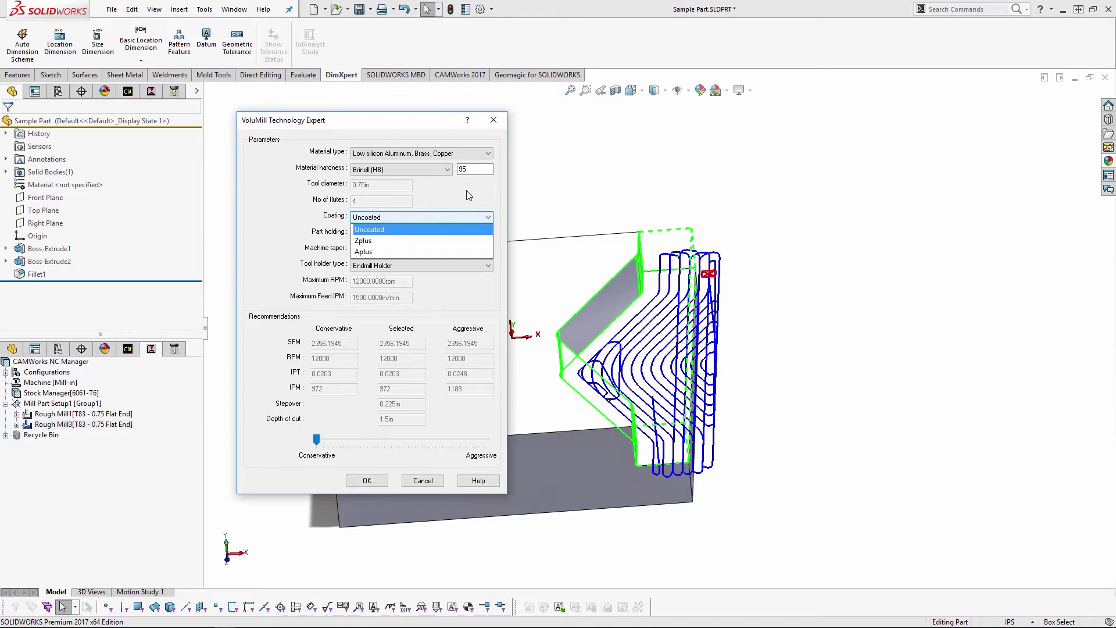
left_click(466, 190)
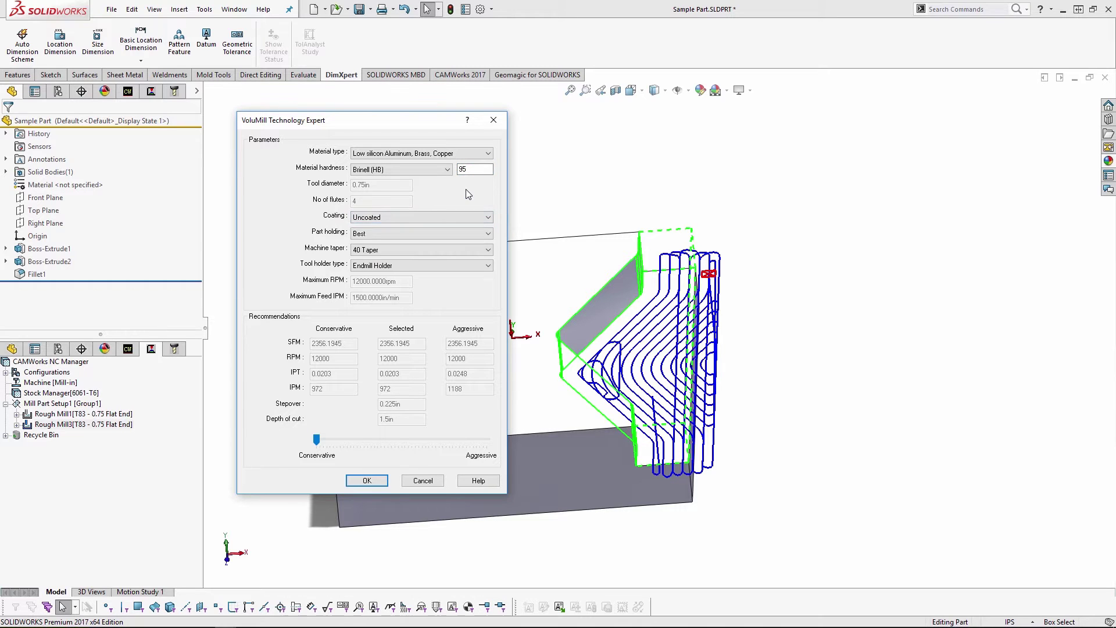
- Review the part holding, machine taper and tool holder type choices in the VoluMill Technology Expert
left_click(489, 235)
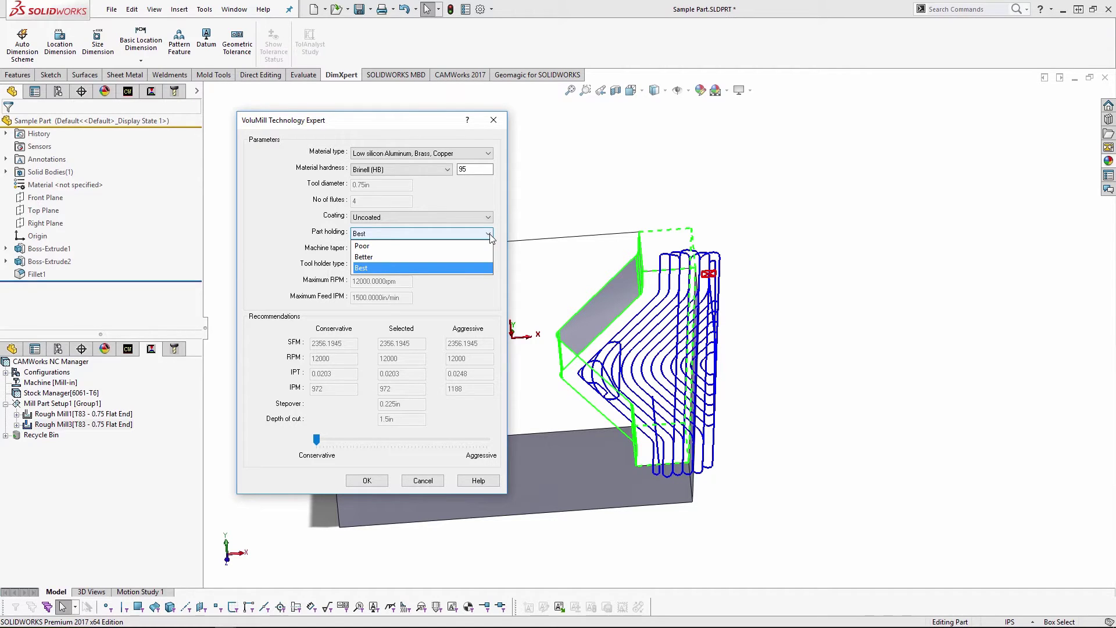
left_click(490, 237)
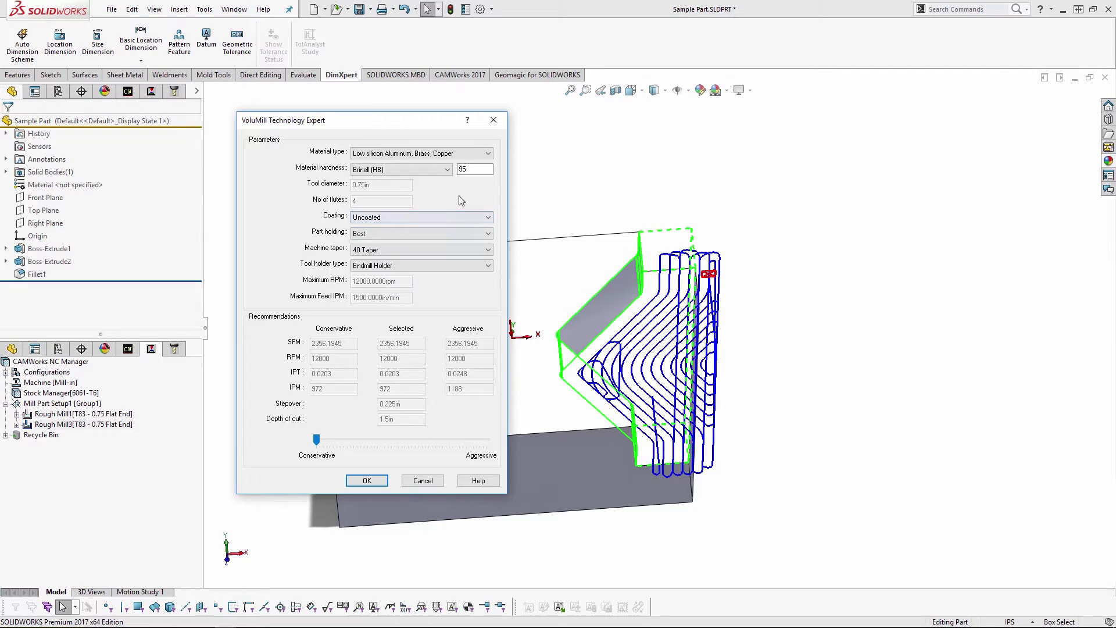
left_click(437, 252)
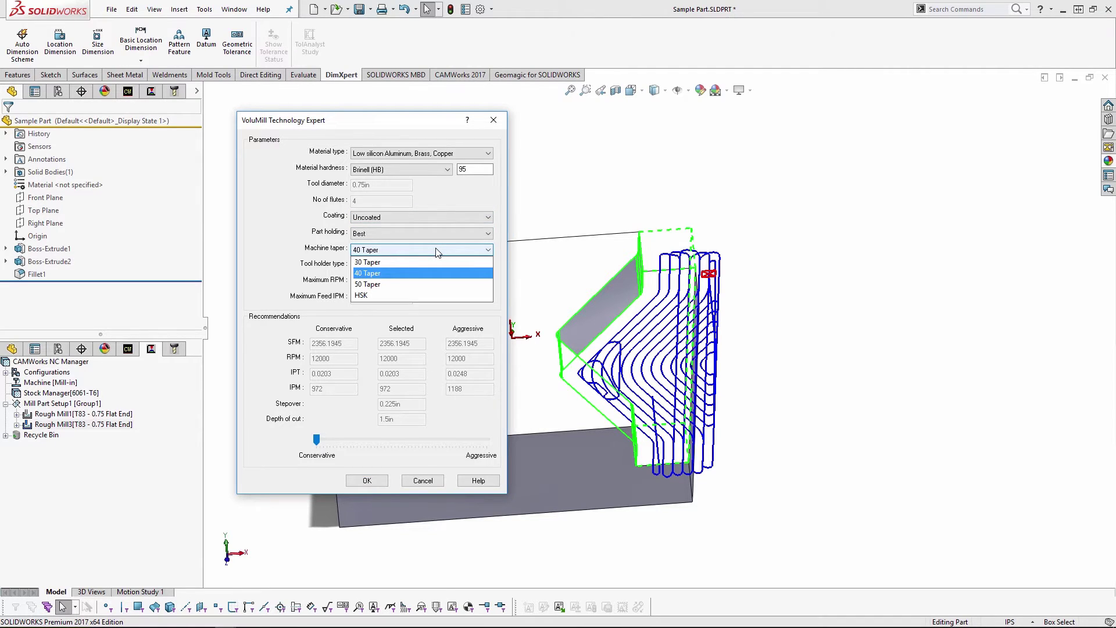
left_click(447, 201)
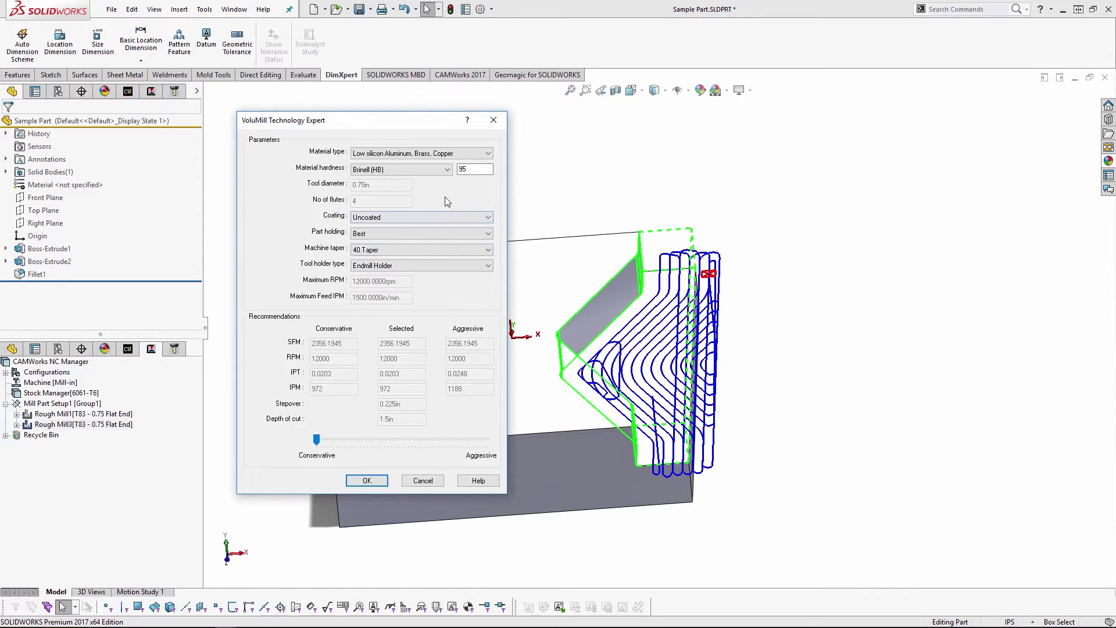
left_click(453, 267)
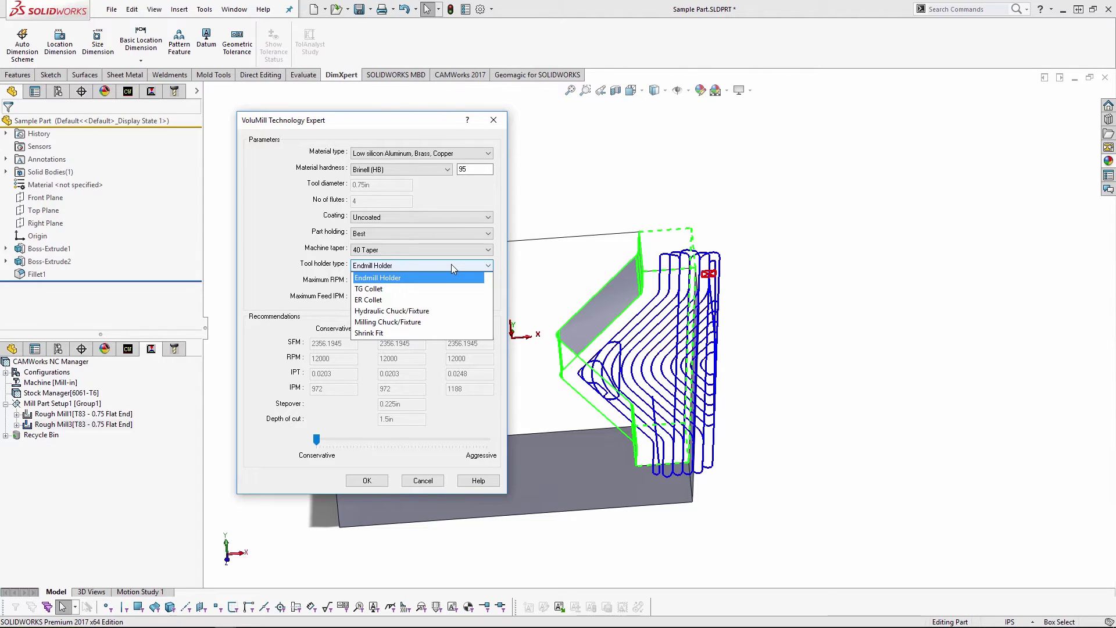
left_click(437, 198)
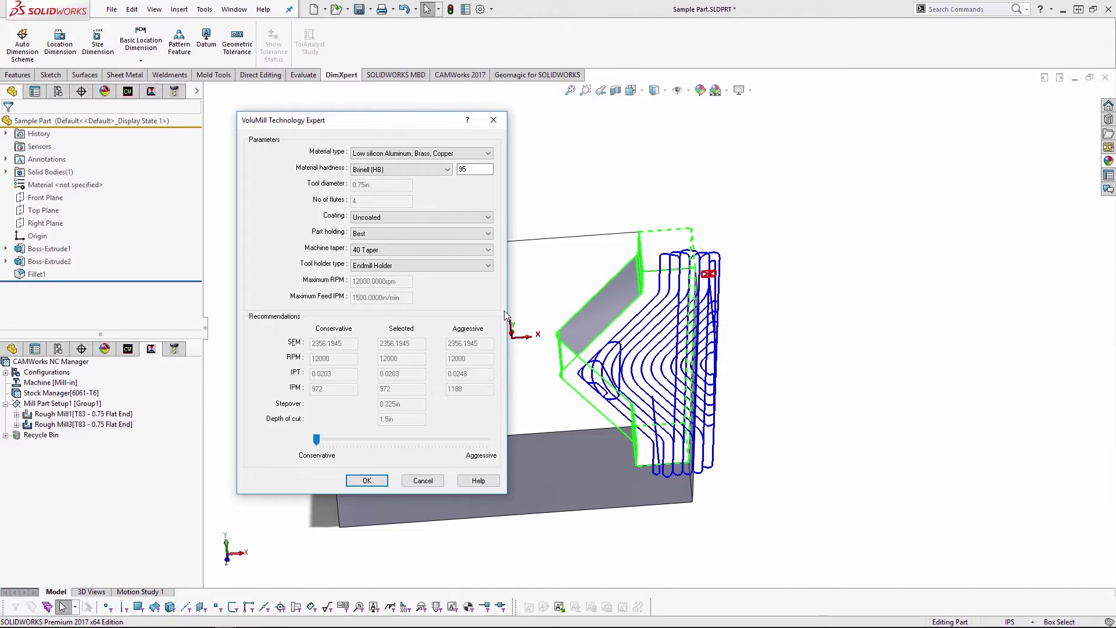
- Set 4 flutes in the Milling Advisor, review the maximum RPM, maximum feed and recommended depth of cut, and close it
left_click_drag(700, 131, 803, 123)
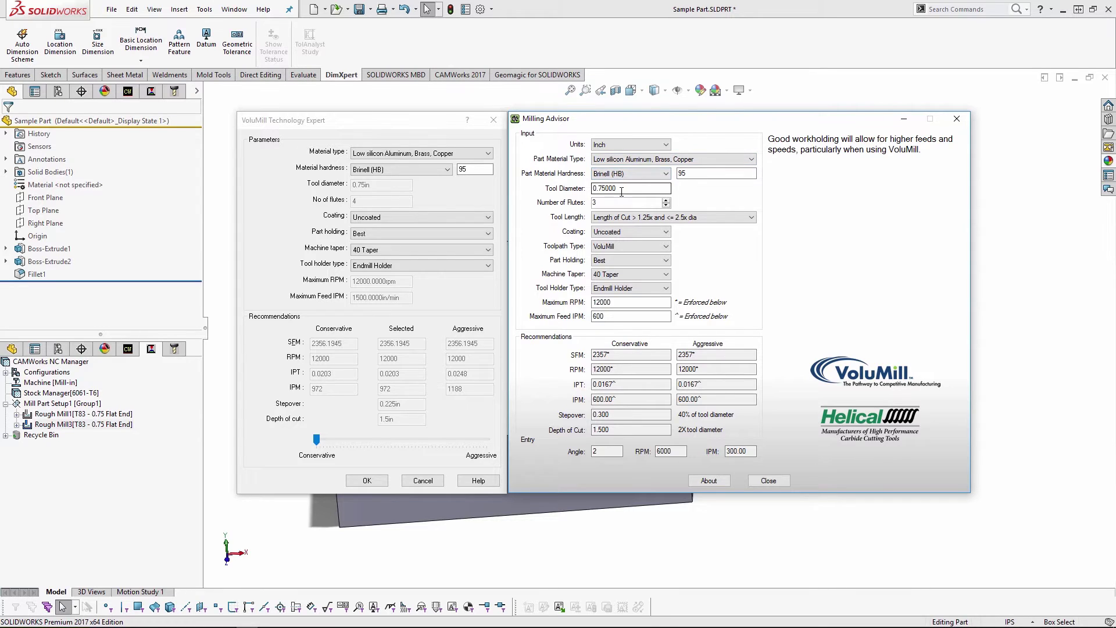
left_click(666, 199)
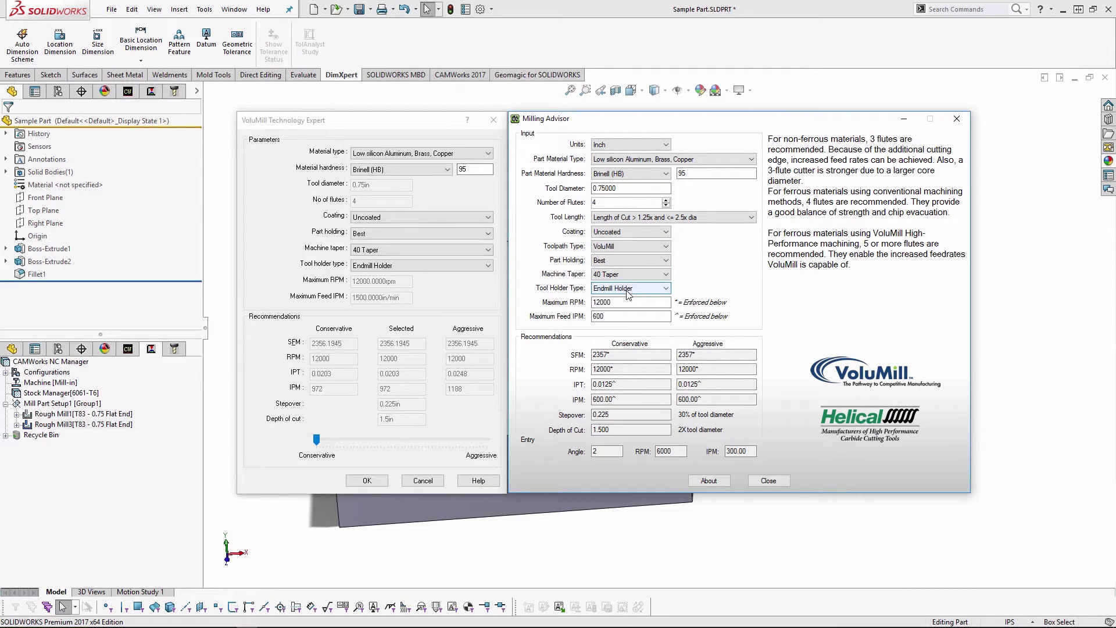
left_click(613, 303)
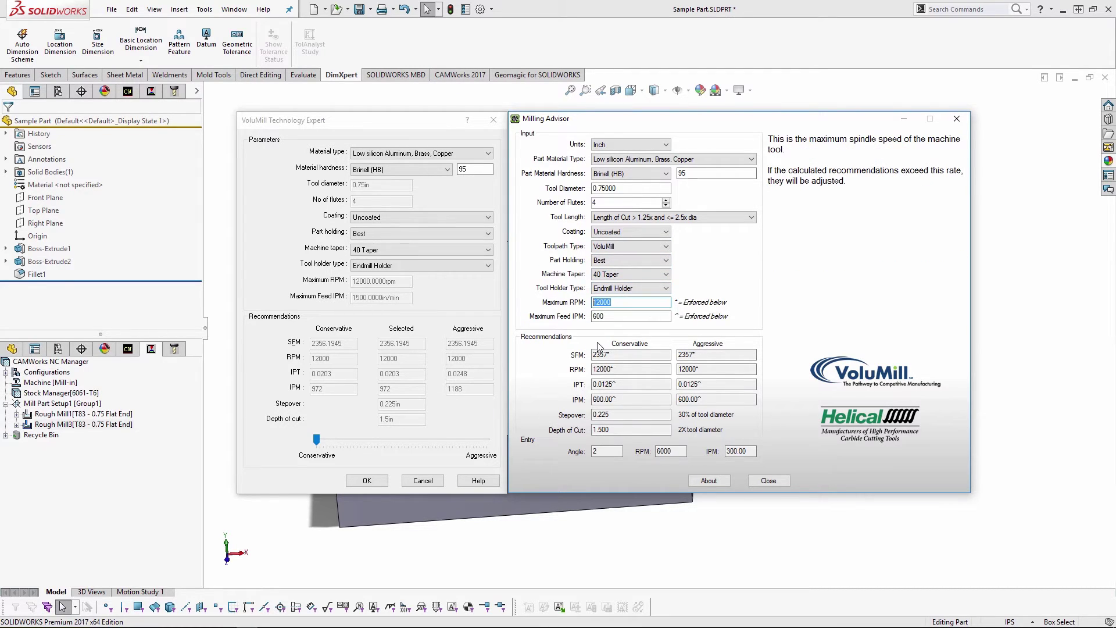
left_click(595, 317)
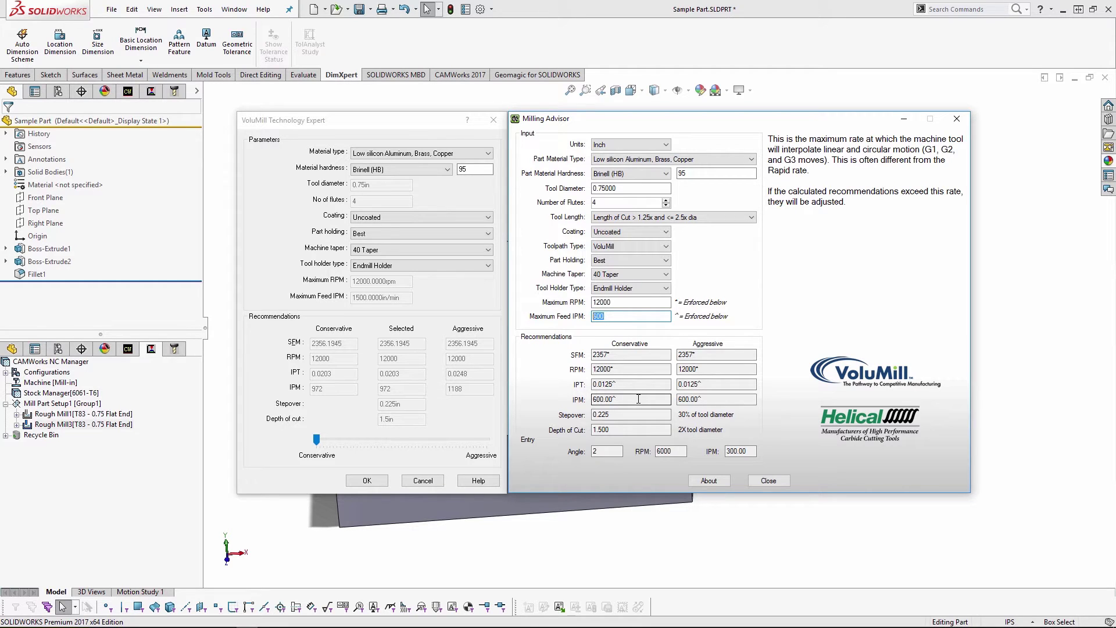
key("Tab")
key("Tab")
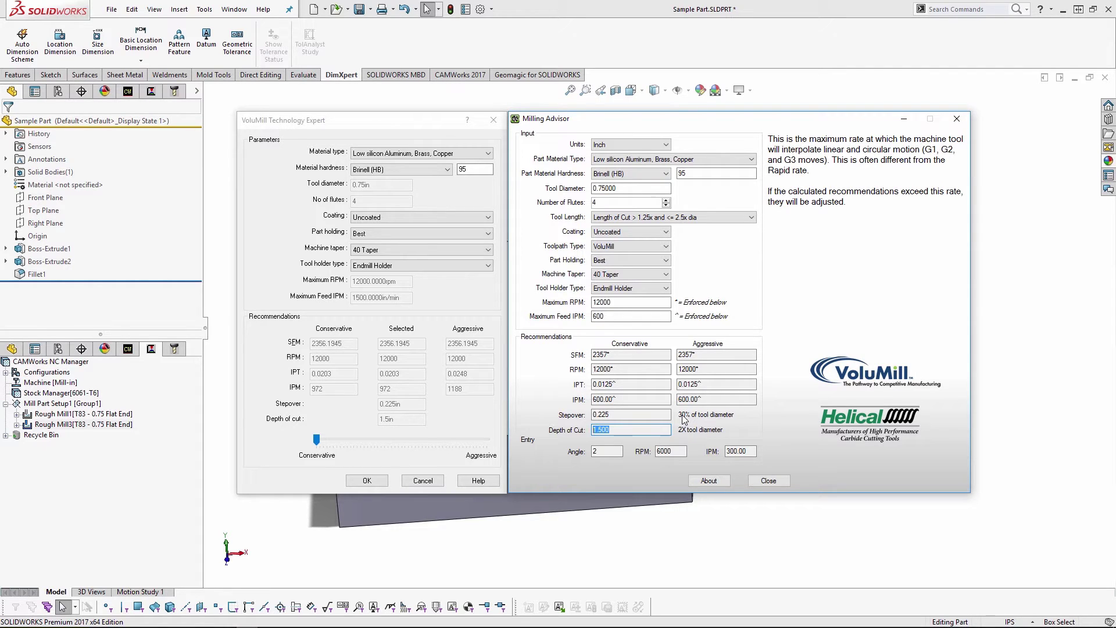
key("Escape")
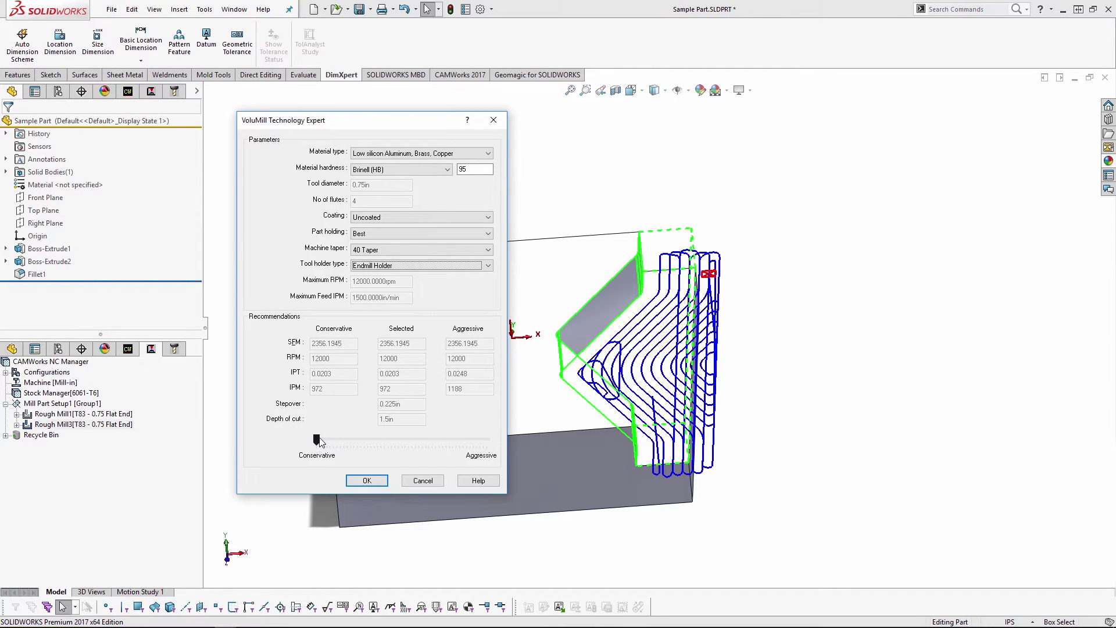
- Try a slightly more aggressive Technology Expert recommendation with a feedrate of 980.64 in/min, and cancel the operation parameters
mouse_move(317, 439)
left_mouse_down()
mouse_move(466, 445)
mouse_move(324, 442)
left_mouse_up()
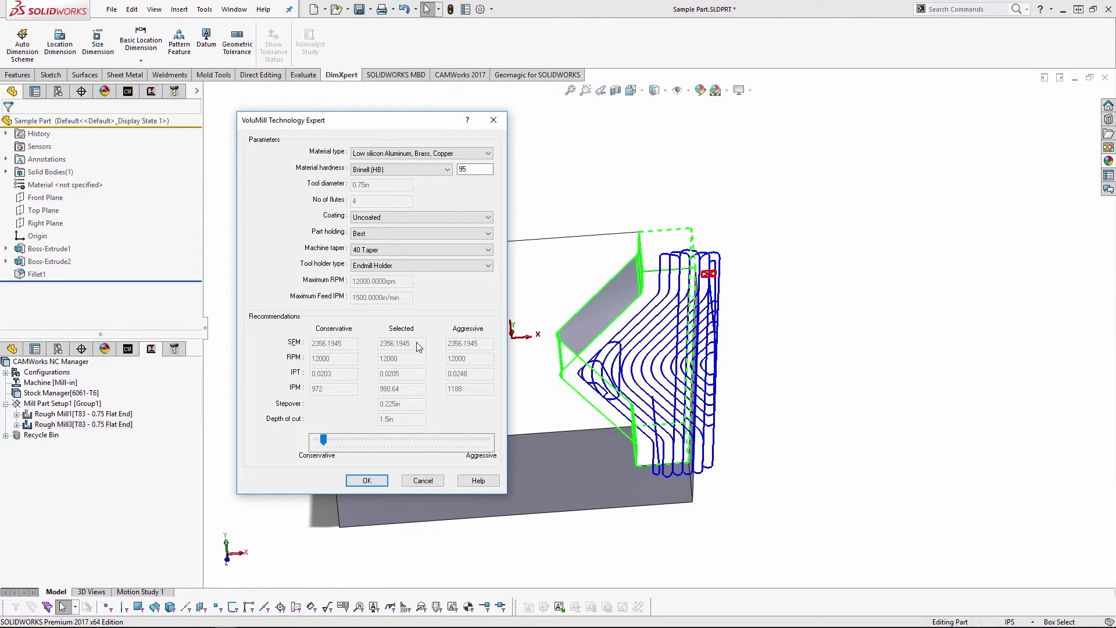
left_click(370, 481)
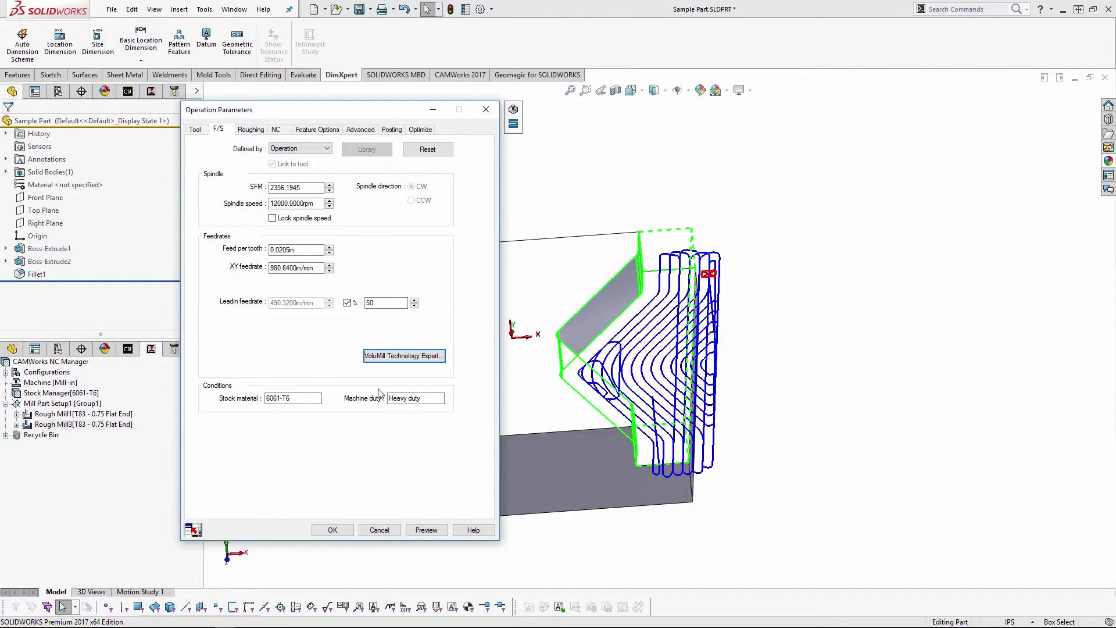
left_click(386, 530)
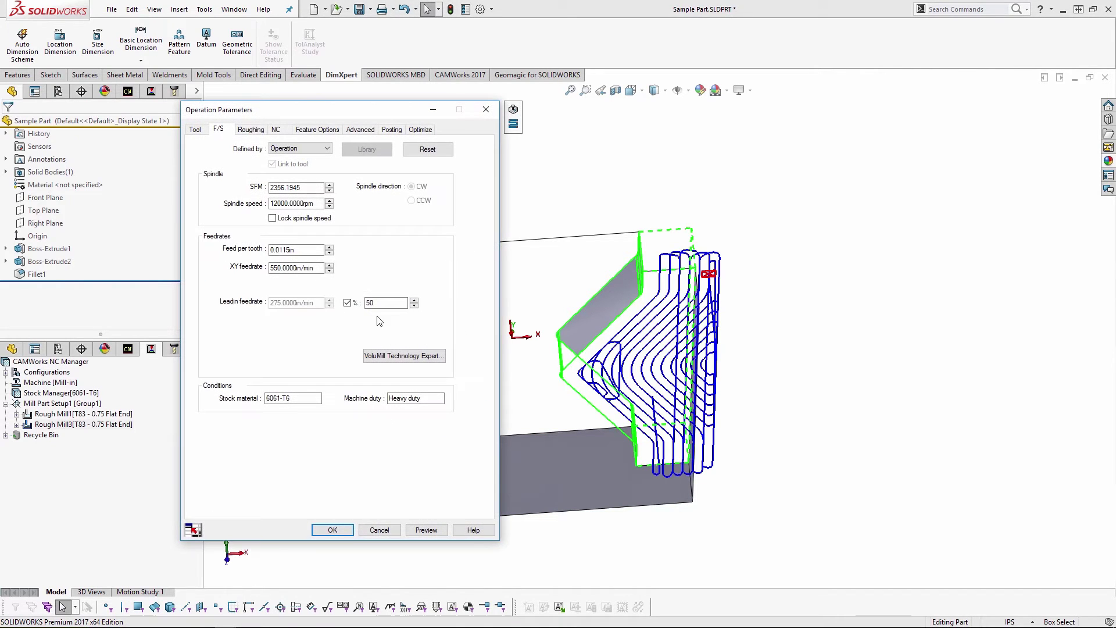
- Review the XY feedrate and the roughing parameters for first cut amount and stepover percentage in Rough Mill3
left_click_drag(269, 268, 314, 272)
left_click(259, 129)
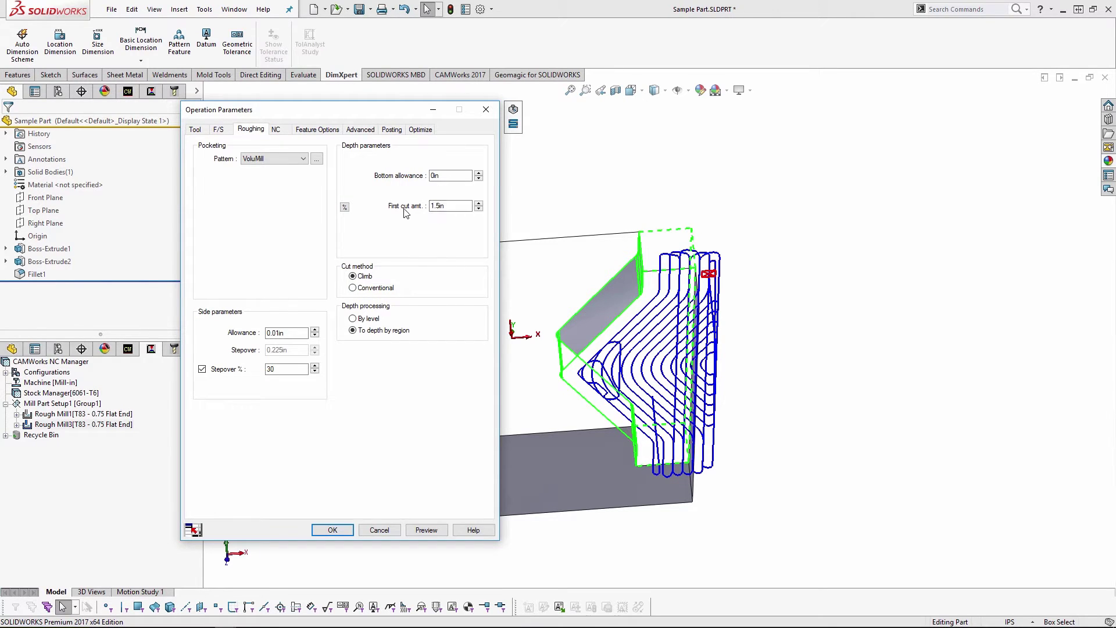
double_click(431, 207)
double_click(280, 368)
- Look through the available pocketing patterns for Rough Mill3 and keep VoluMill selected
left_click(306, 160)
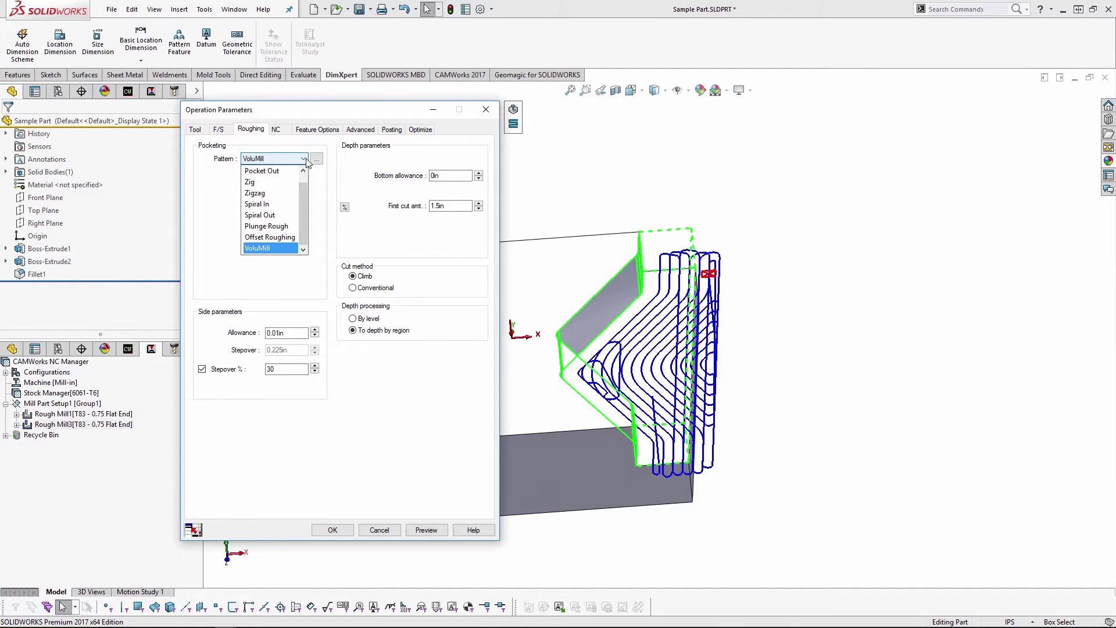
left_click(303, 170)
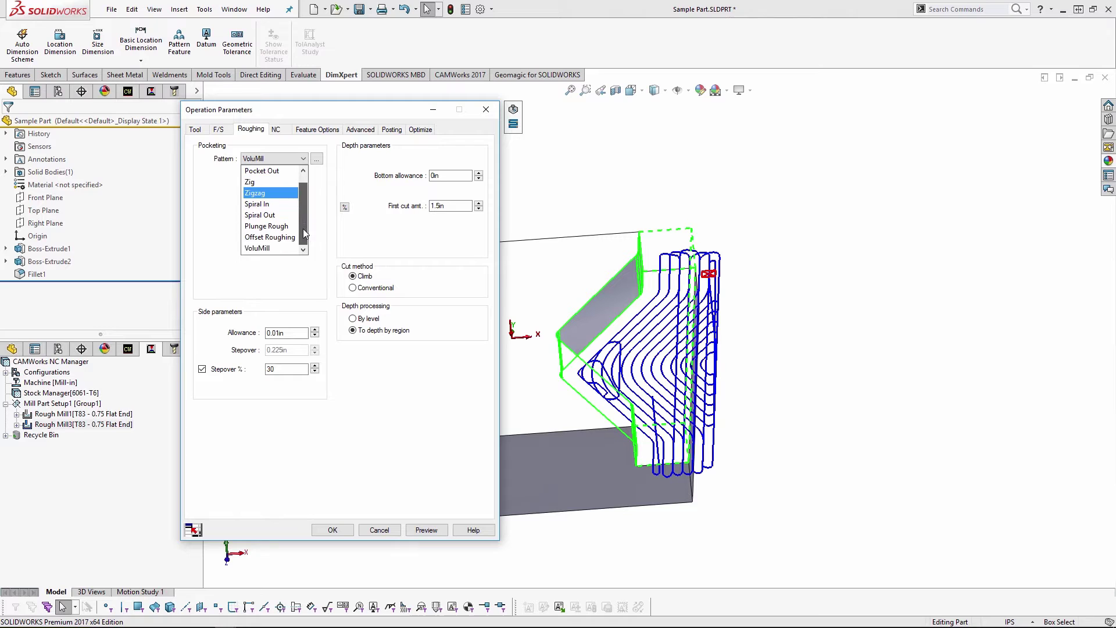
left_click(303, 249)
left_click(269, 249)
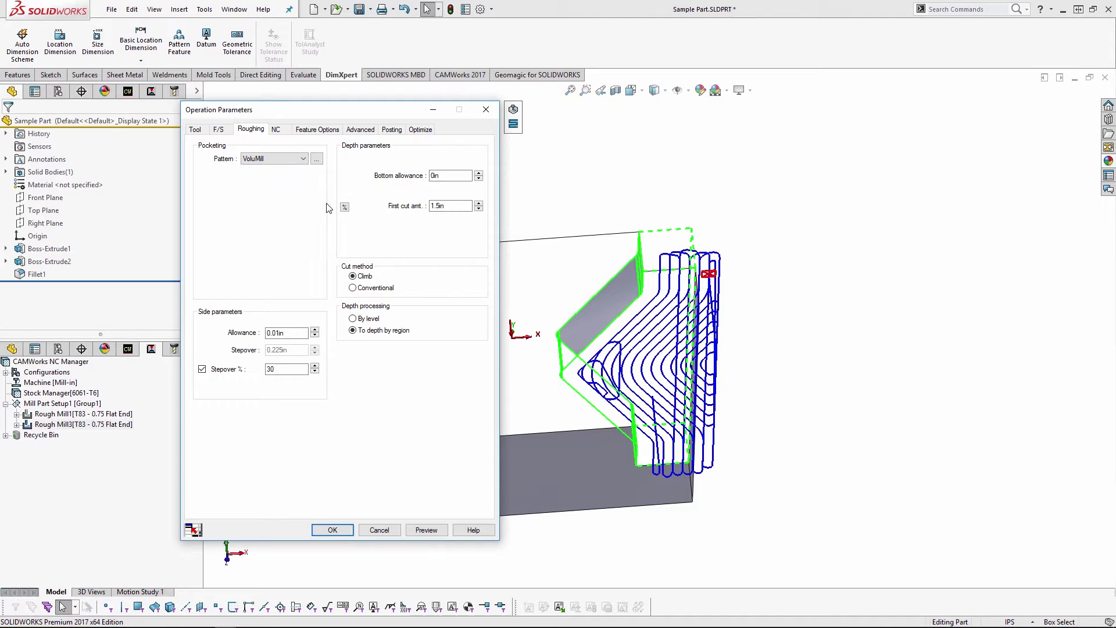
- Open the VoluMill pattern settings and review the entry methods, ramp angle, floor clearance and high feedrate
left_click(316, 159)
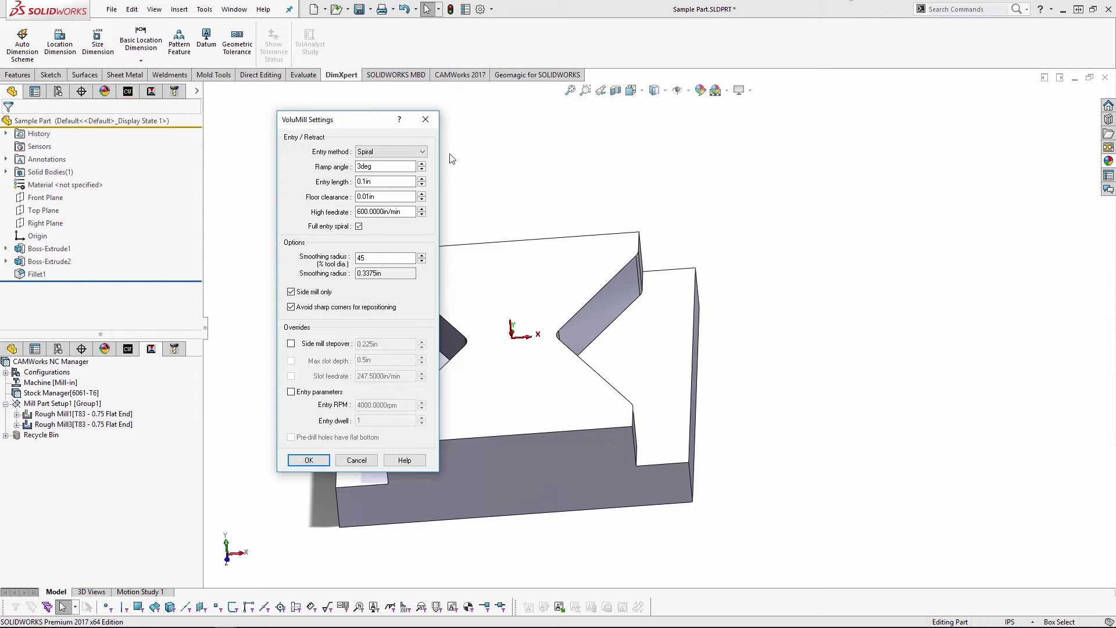
left_click(393, 152)
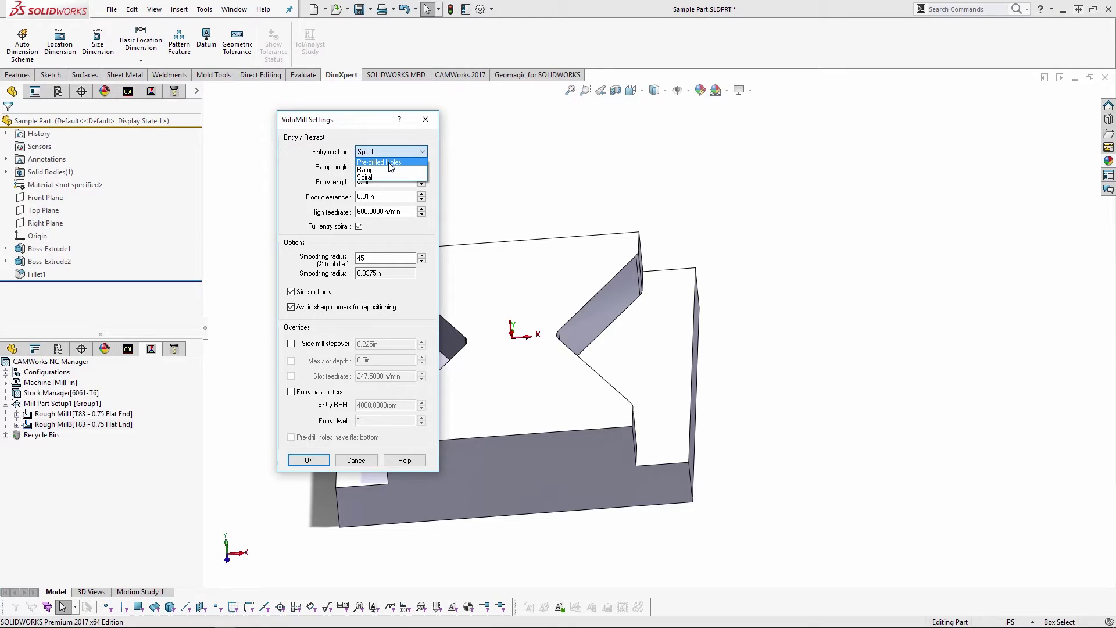
left_click(332, 158)
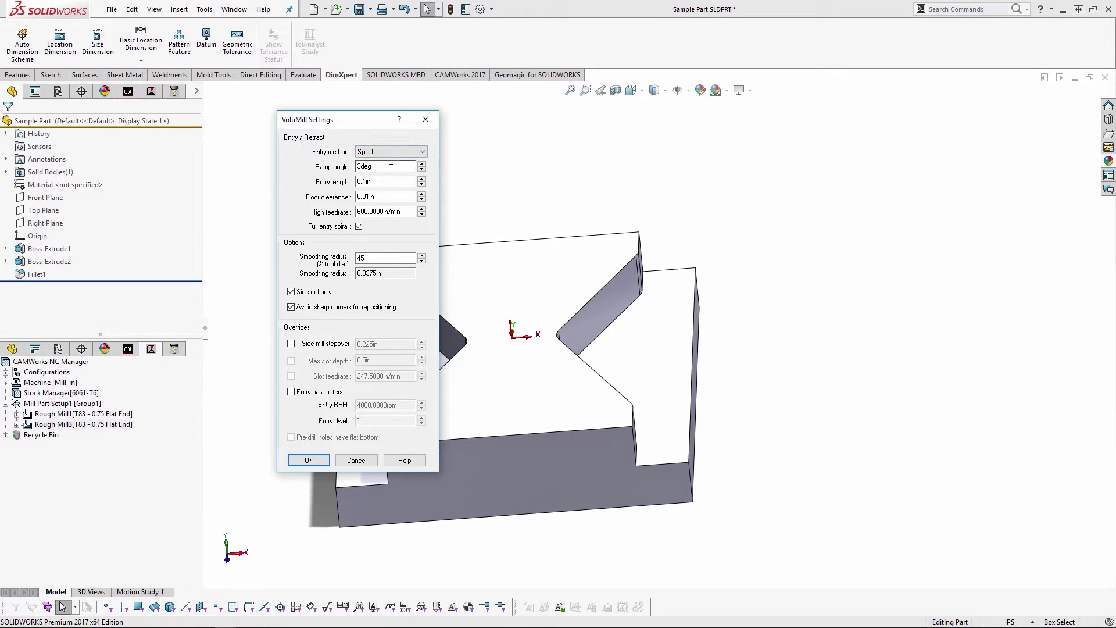
double_click(391, 167)
double_click(384, 197)
left_click(401, 212)
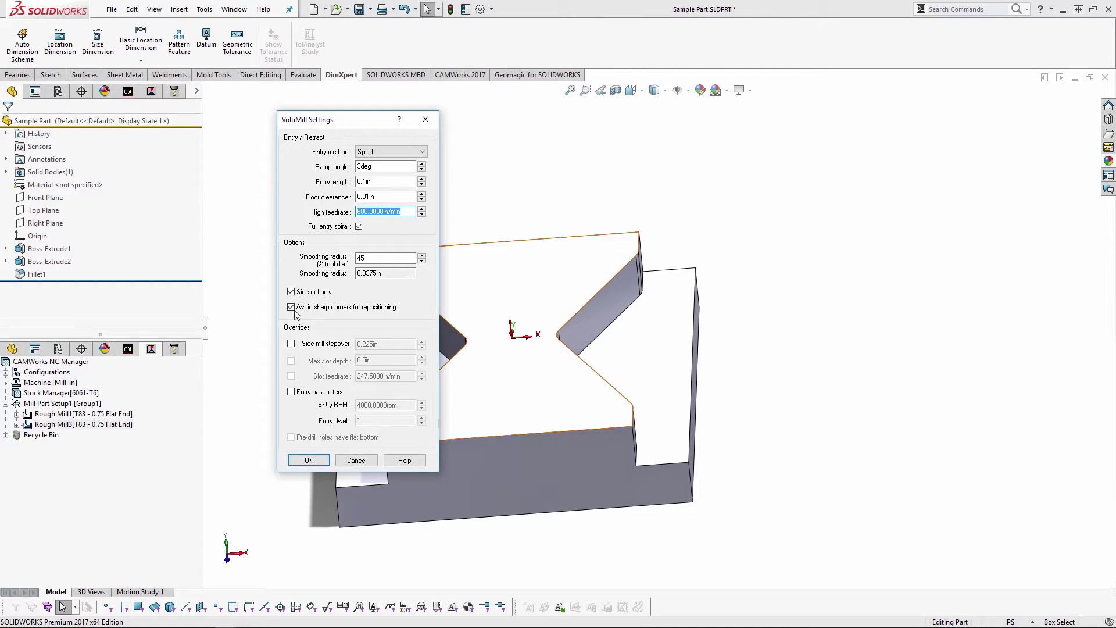
- Switch the Side mill only option off and on again, and read the explanation of Avoid sharp corners for repositioning
left_click(291, 292)
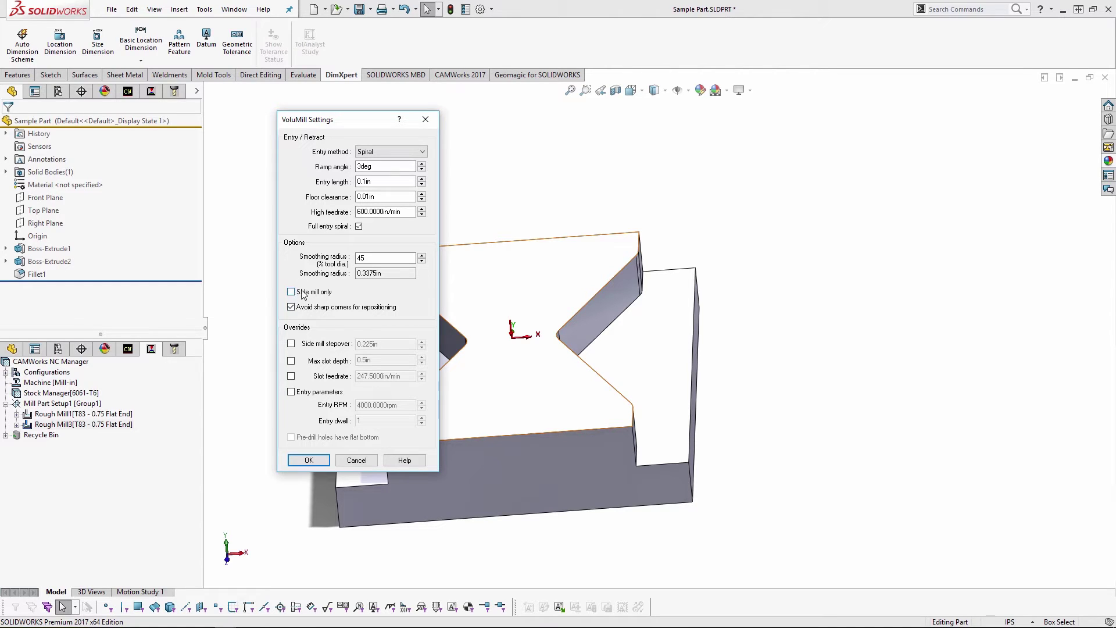
left_click(291, 292)
mouse_move(308, 314)
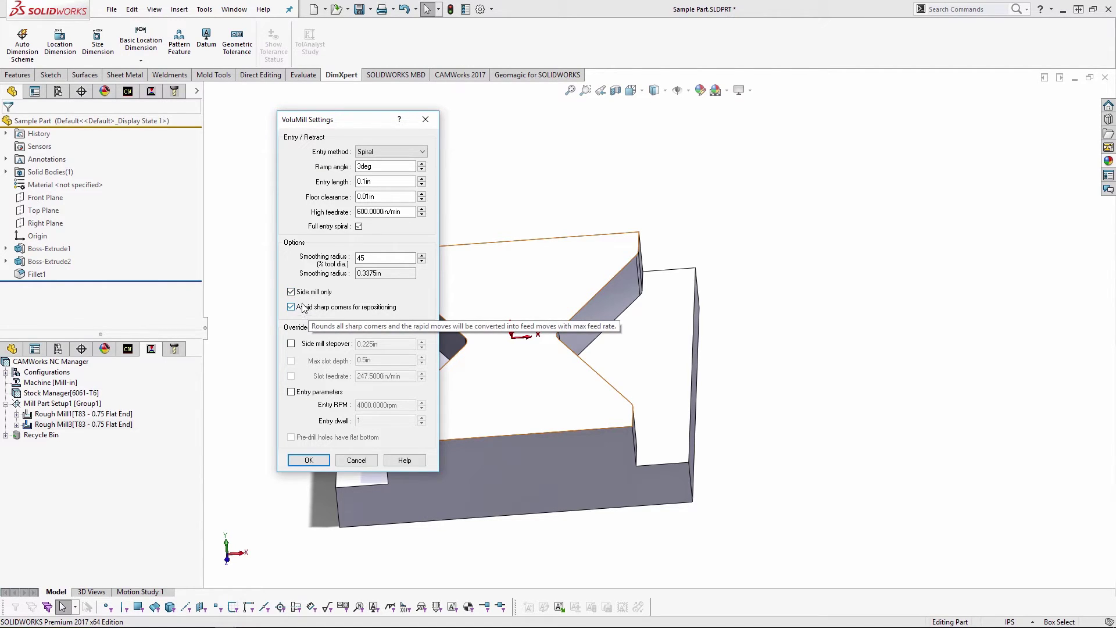
- Turn off Side mill only, and switch the Max slot depth and Slot feedrate overrides on and off again to review them
left_click(292, 291)
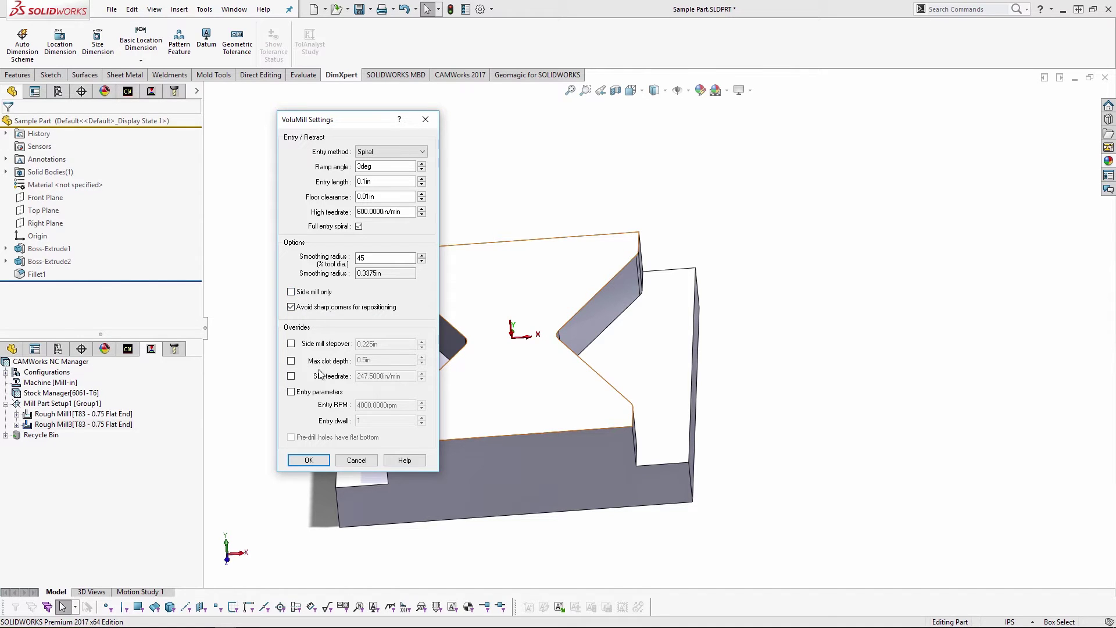
left_click(291, 361)
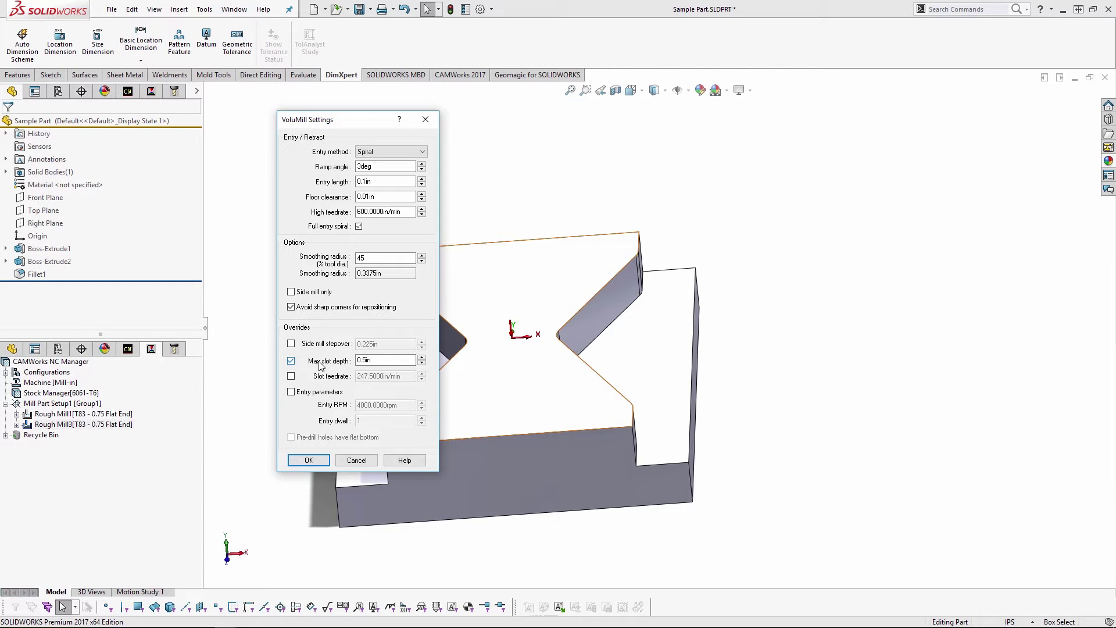
left_click_drag(377, 360, 350, 357)
left_click(291, 361)
left_click(291, 376)
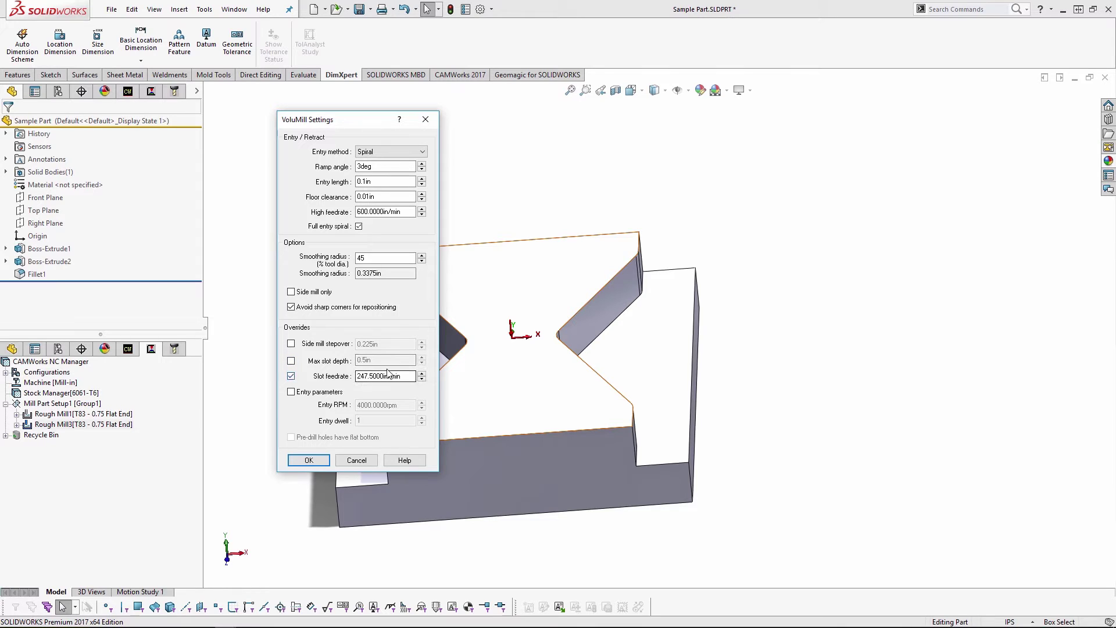
left_click(292, 376)
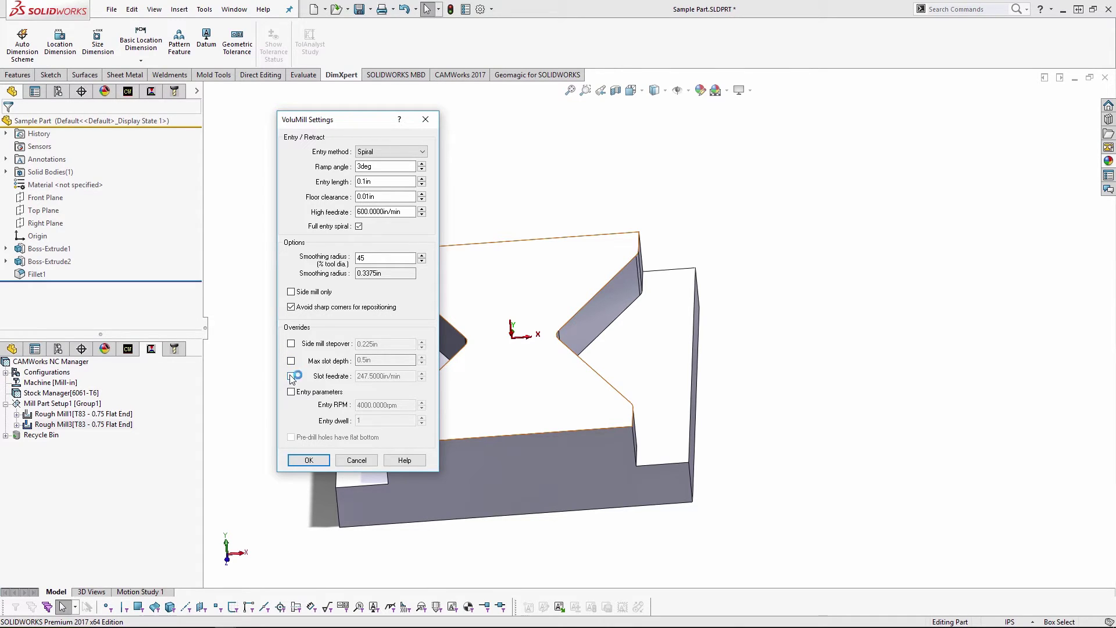
- Switch the Entry parameters override on and off again to review Entry RPM and Entry dwell, and accept the VoluMill settings
left_click(291, 392)
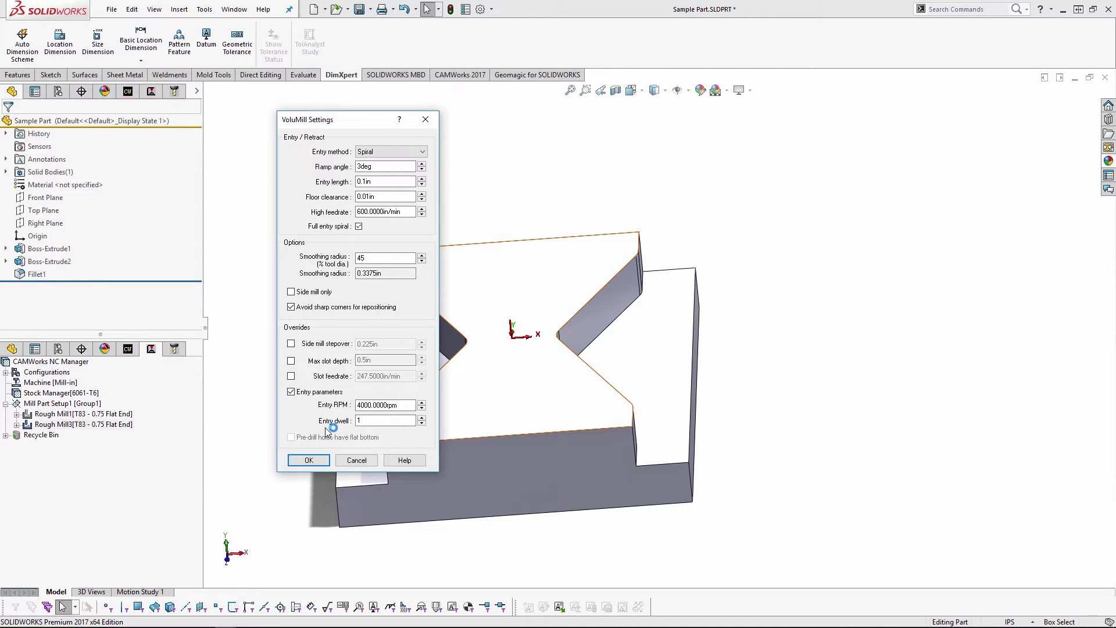
key("Tab")
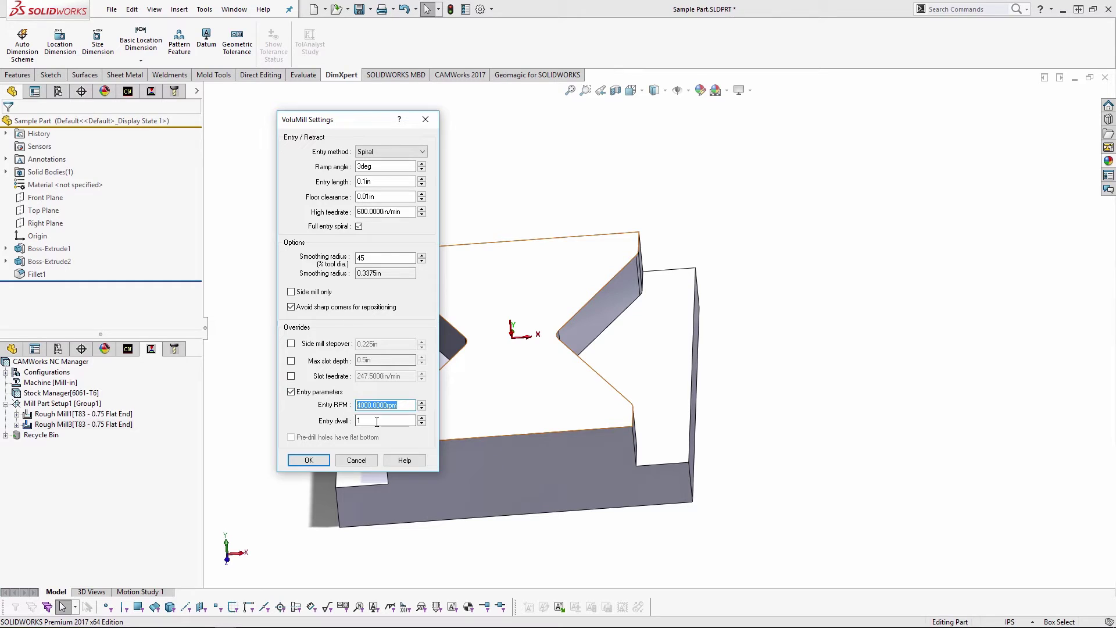
key("Tab")
key("BackSpace")
key("ctrl+z")
left_click(291, 392)
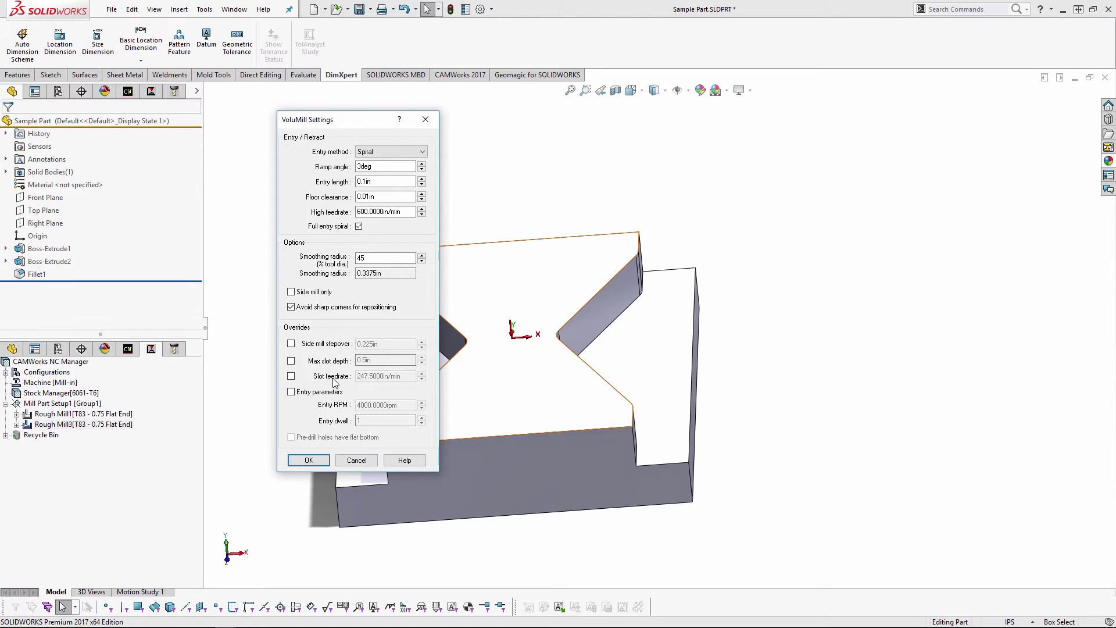
left_click(309, 460)
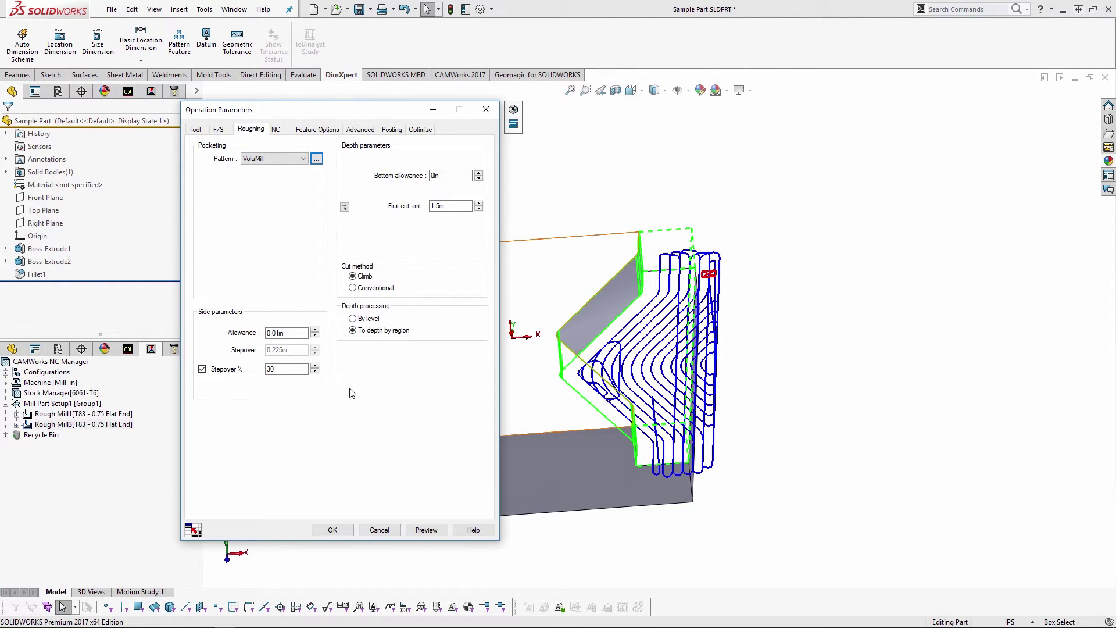
- Review the feeds and speeds of Rough Mill3, browse the YouTube results for "volumill" in the browser, and return to SOLIDWORKS
left_click(219, 131)
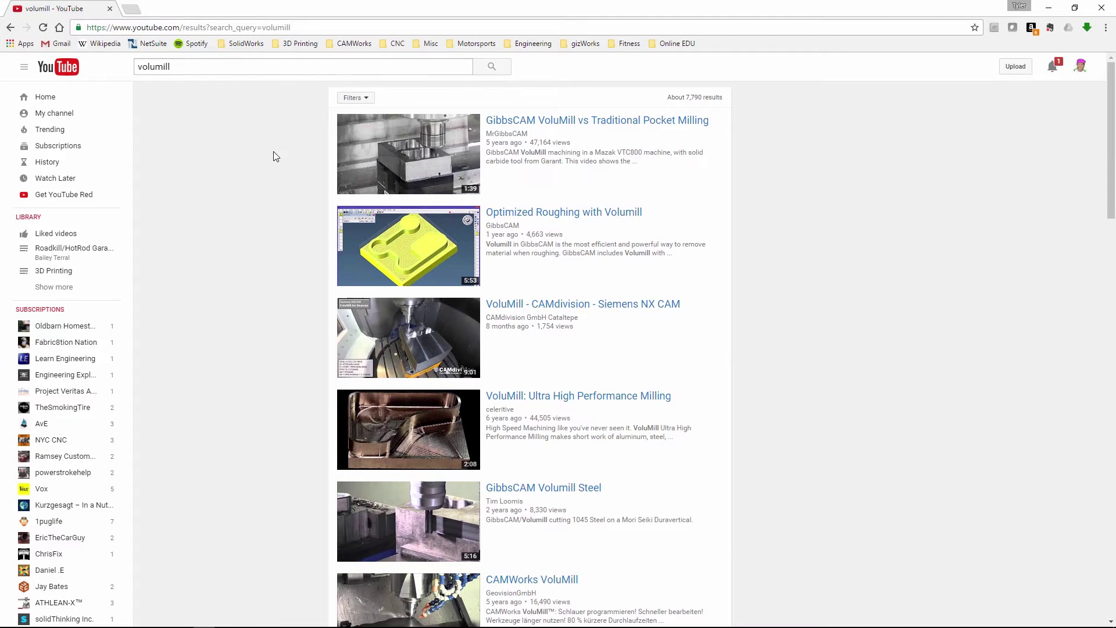
scroll(628, 210, "down", 6)
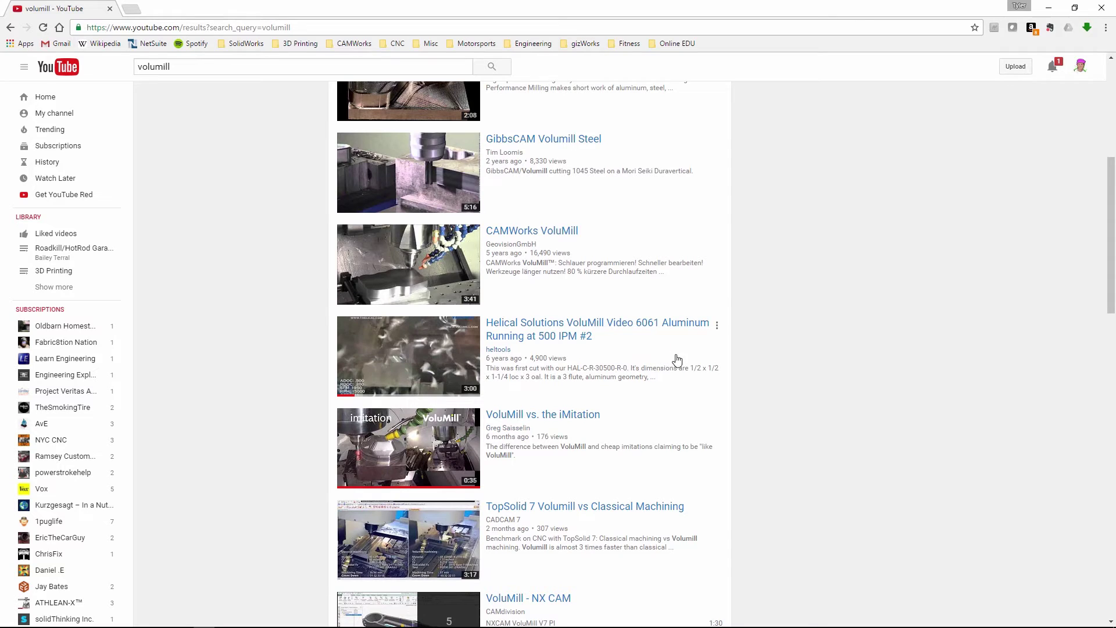
left_click(1050, 8)
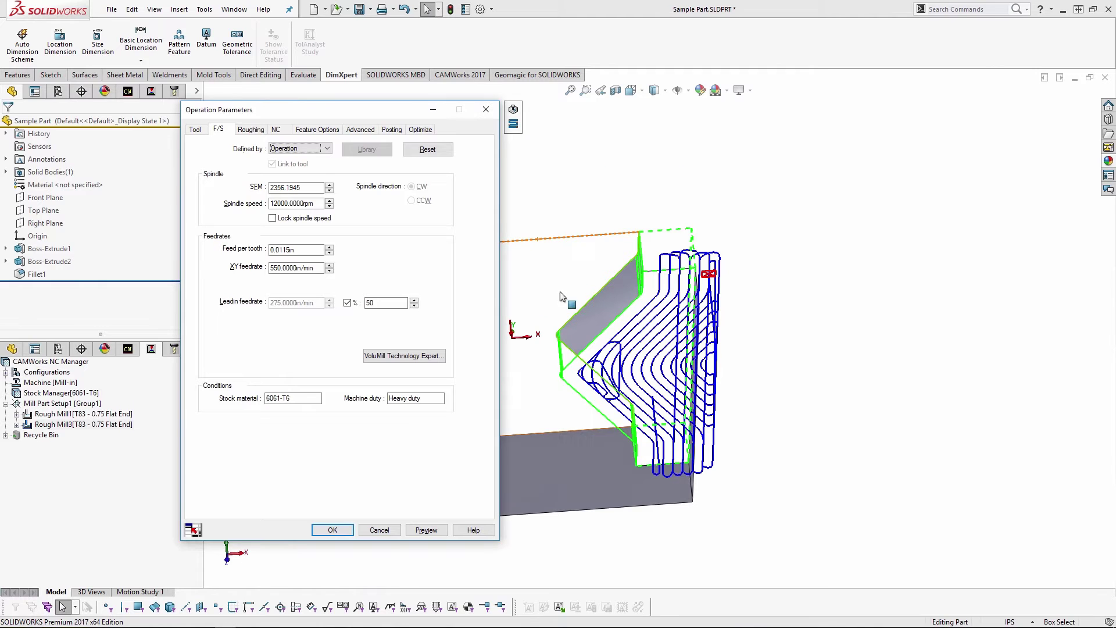
- Compare the toolpath analysis and estimated machining time of Rough Mill3 with those of Rough Mill1
left_click(418, 129)
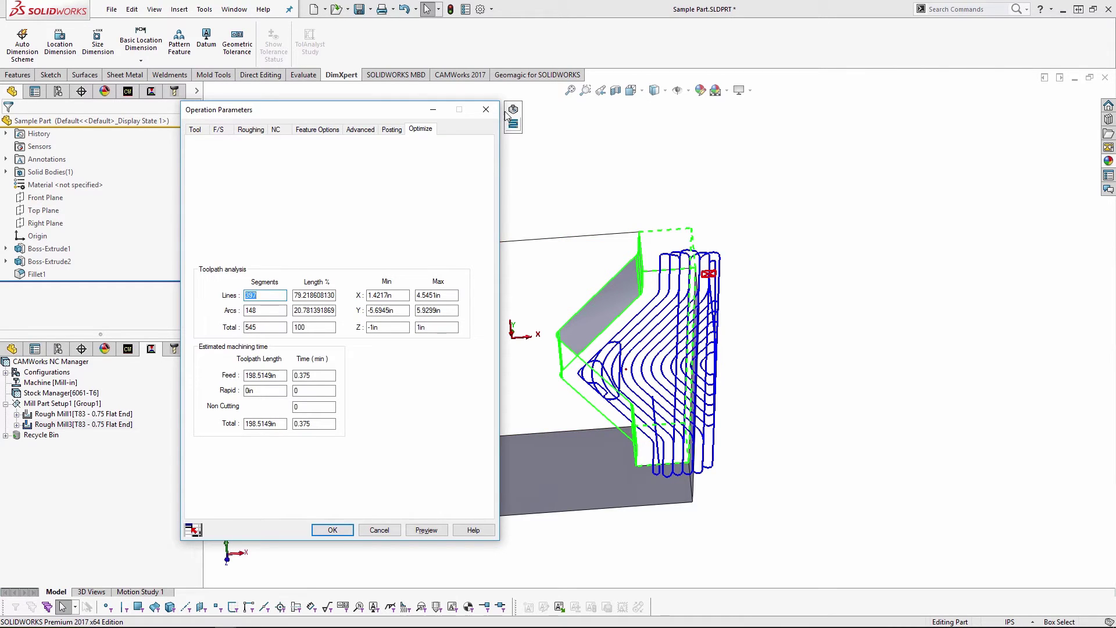
left_click(486, 110)
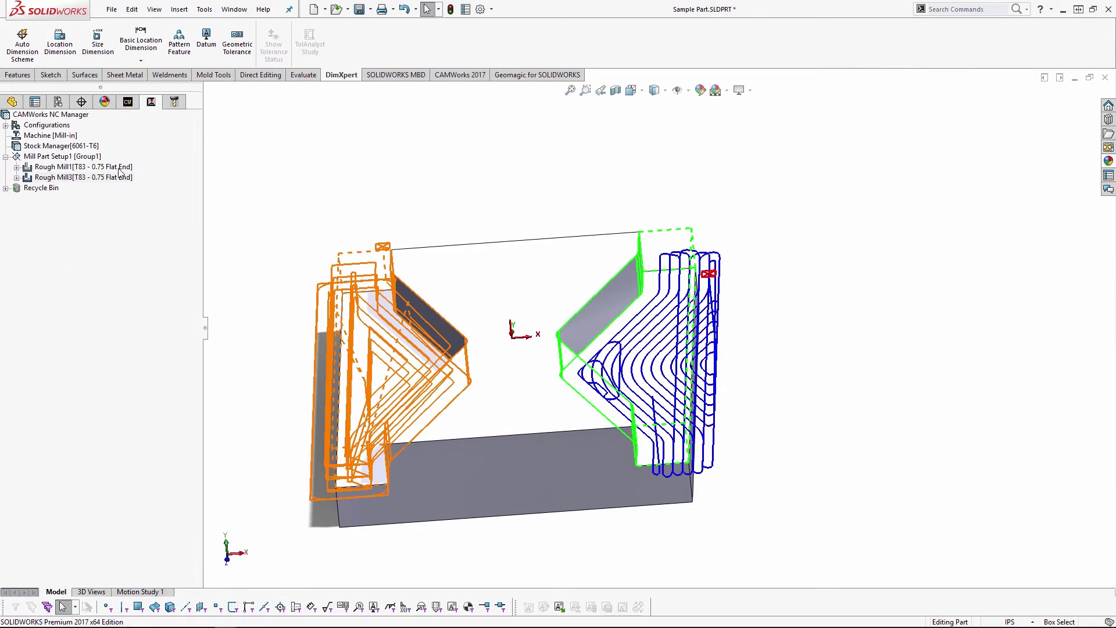
double_click(119, 167)
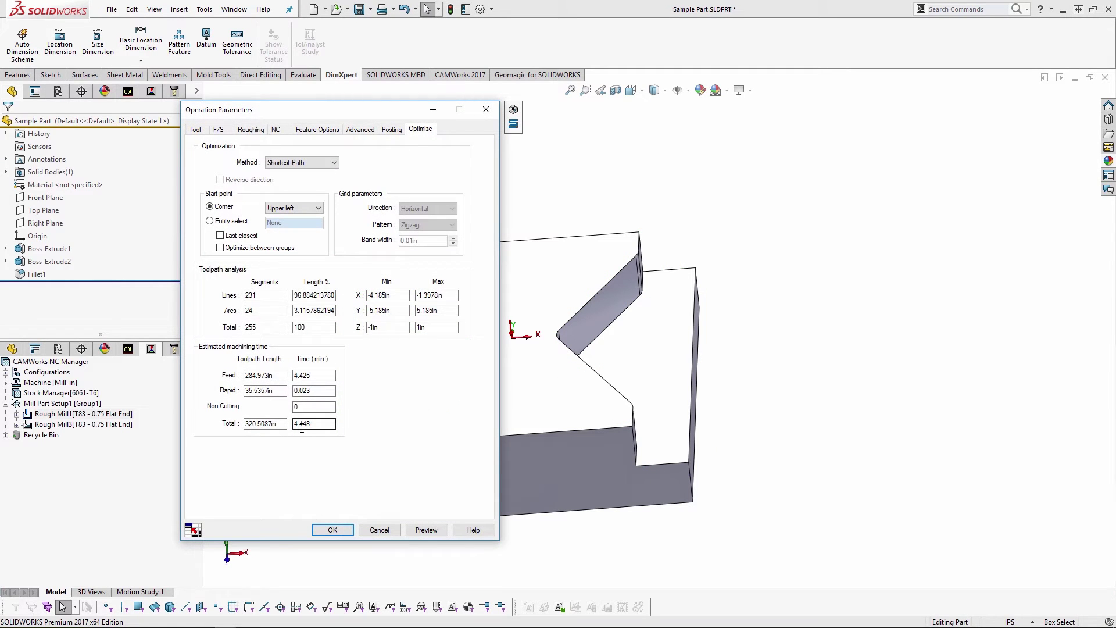
left_click(485, 110)
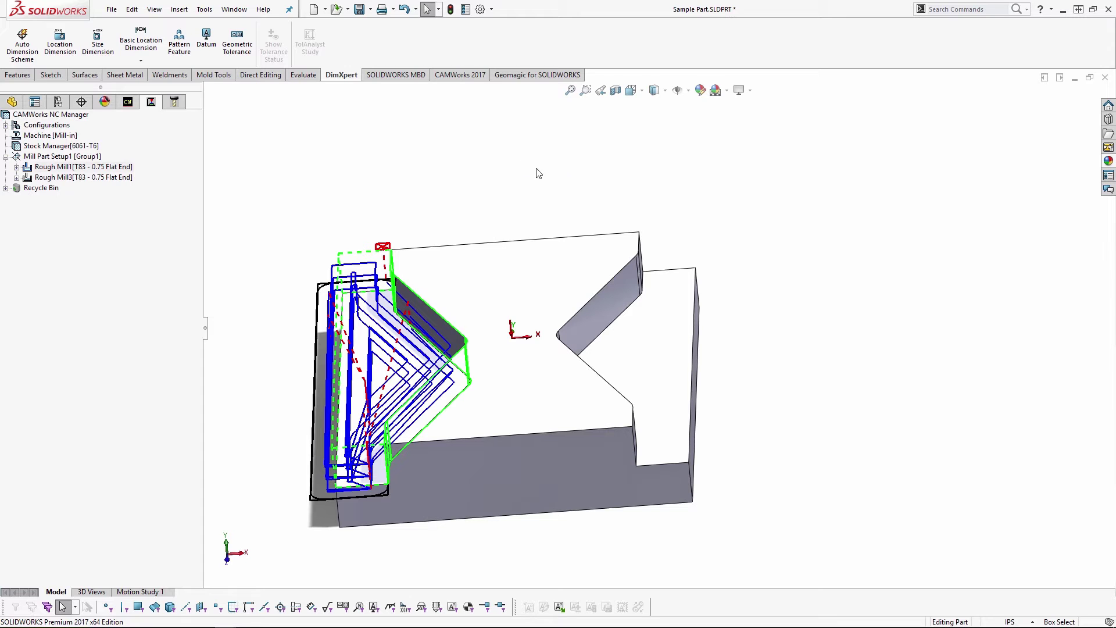
- Switch to the open Motor Plate LS7 part and bring its whole Rough Mill1 toolpath into view
middle_click_drag(533, 361, 524, 369)
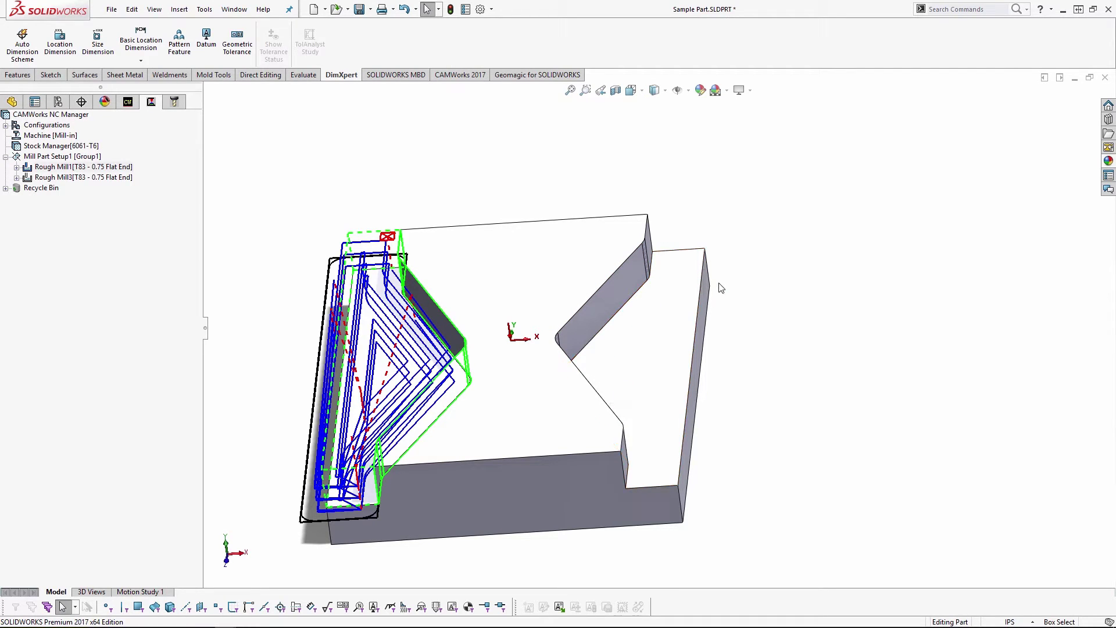
key("ctrl+Tab")
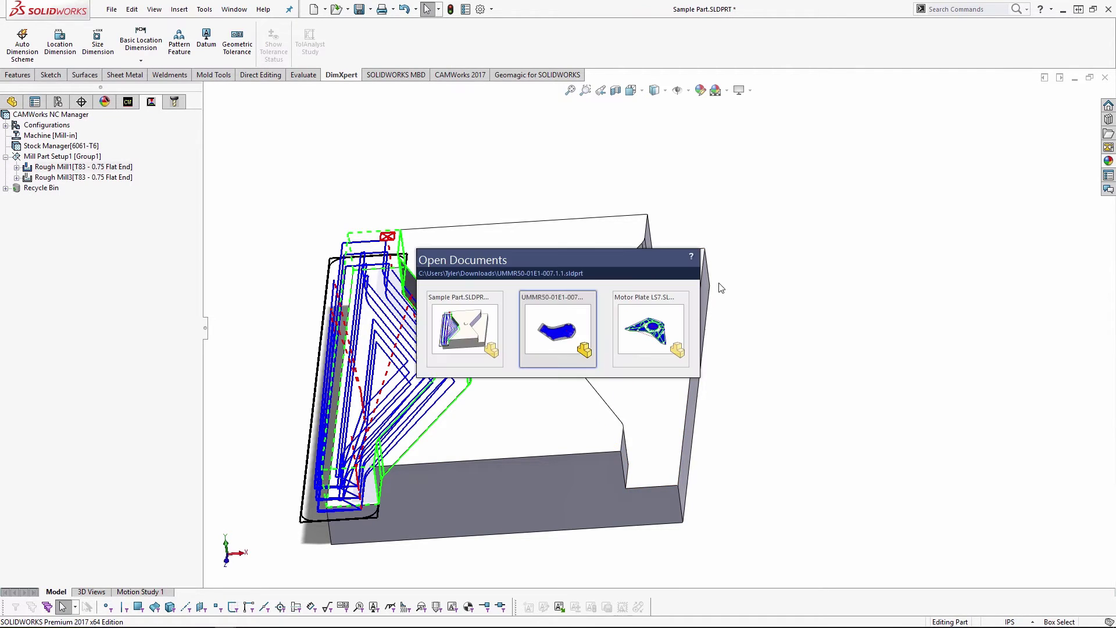
left_click(641, 322)
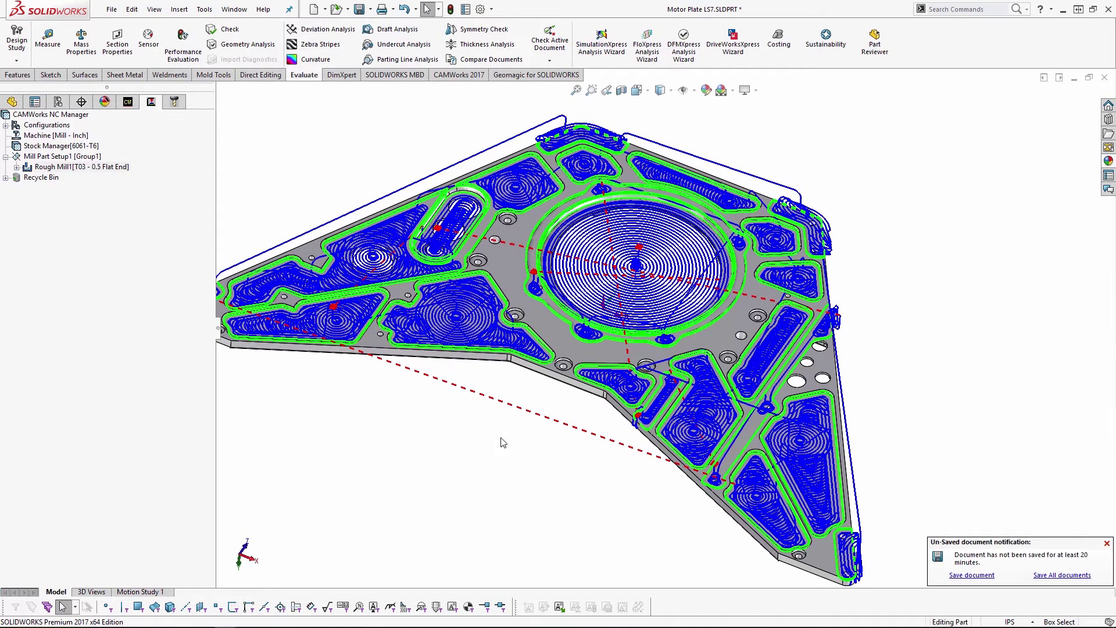
scroll(593, 395, "up", 1)
middle_click_drag(584, 378, 549, 404)
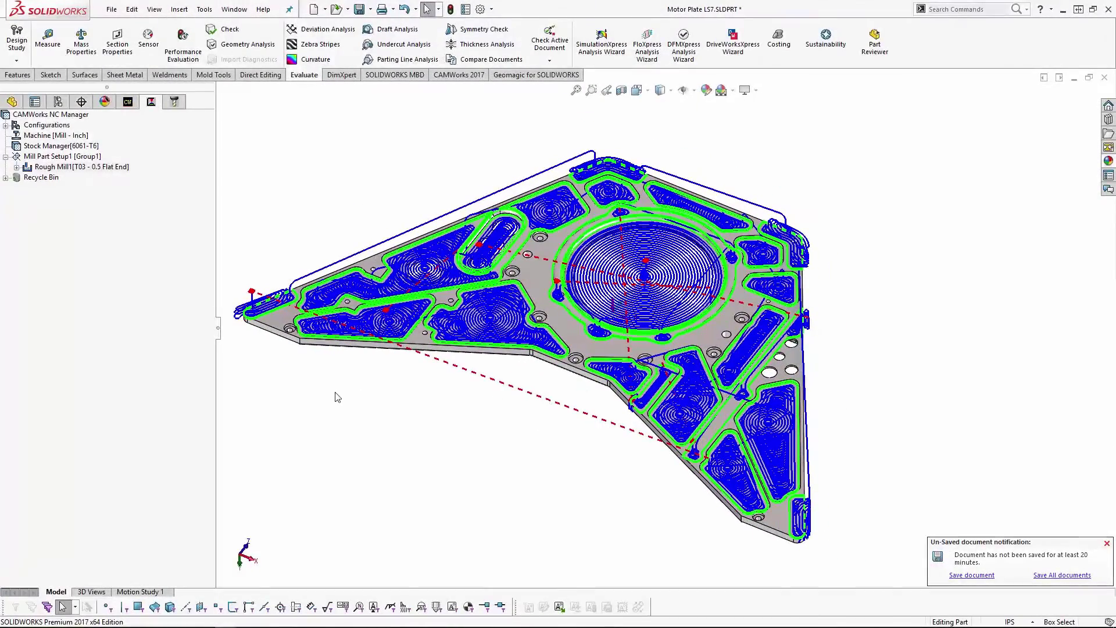
- Measure the distance between the outer corner vertices at the tips of the motor plate's two arms
left_click(250, 318)
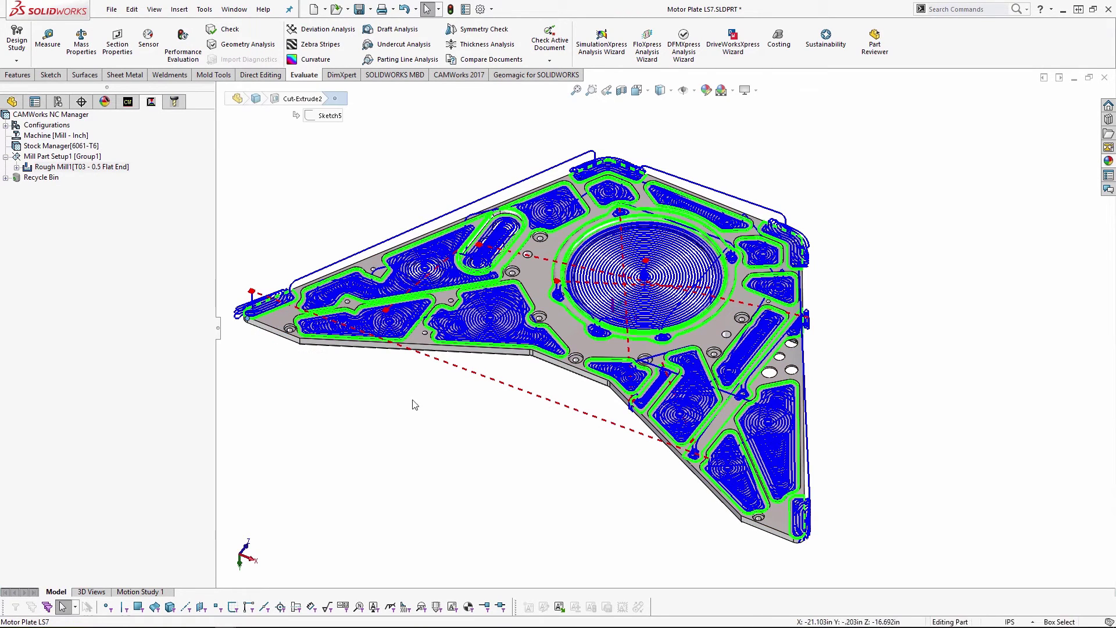
left_click(800, 539, "ctrl")
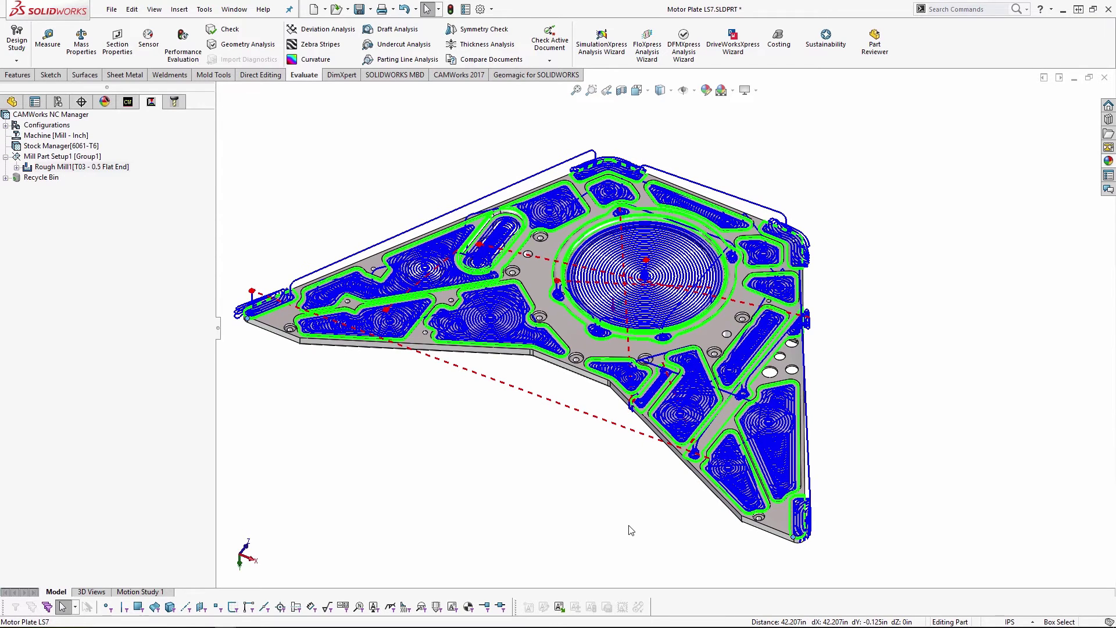
key("m")
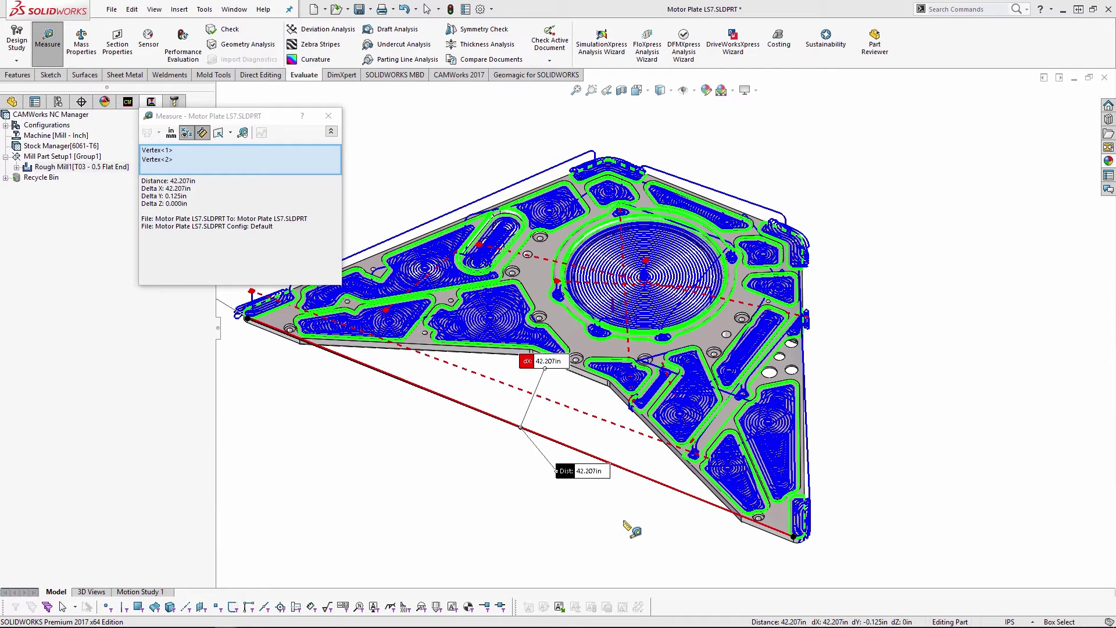
left_click(329, 116)
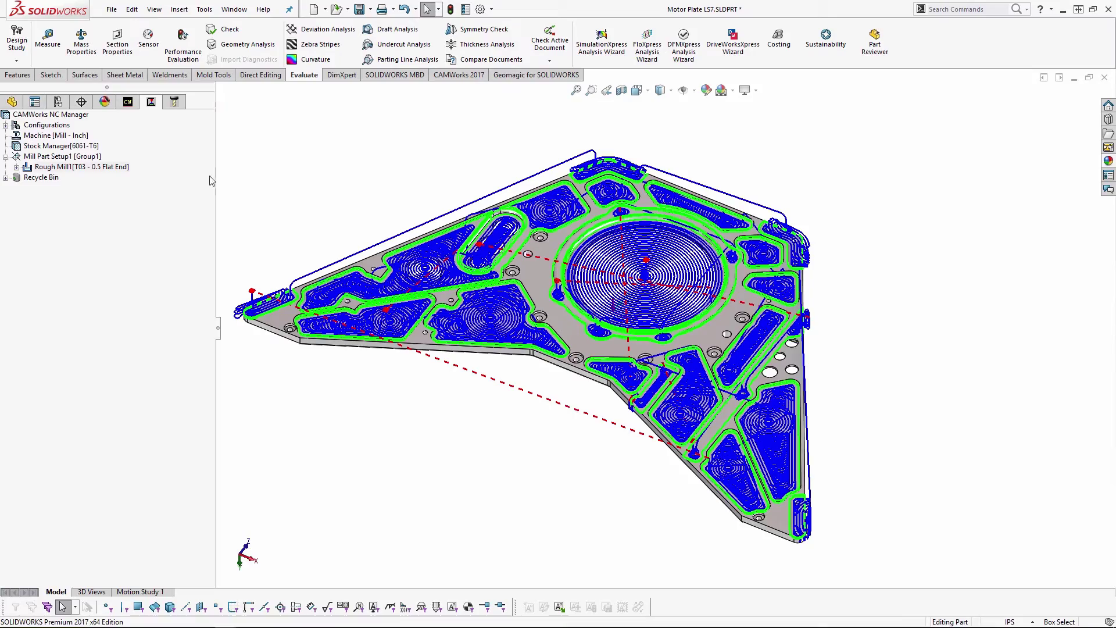
- Examine the VoluMill toolpath inside the motor plate's pockets up close and across the whole plate
scroll(447, 291, "down", 5)
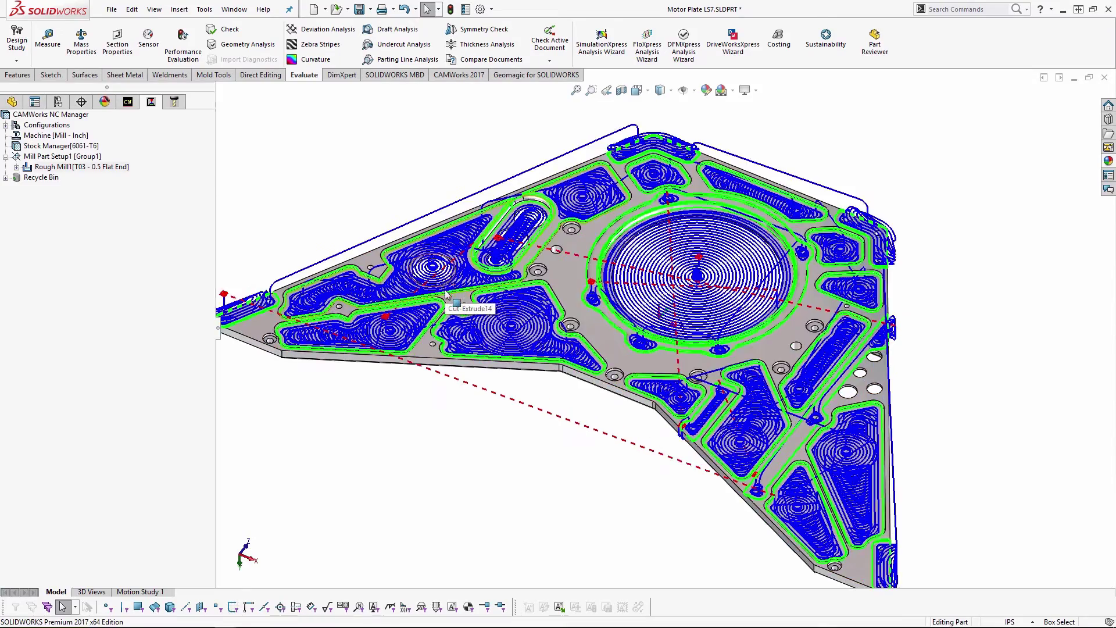
scroll(590, 363, "down", 2)
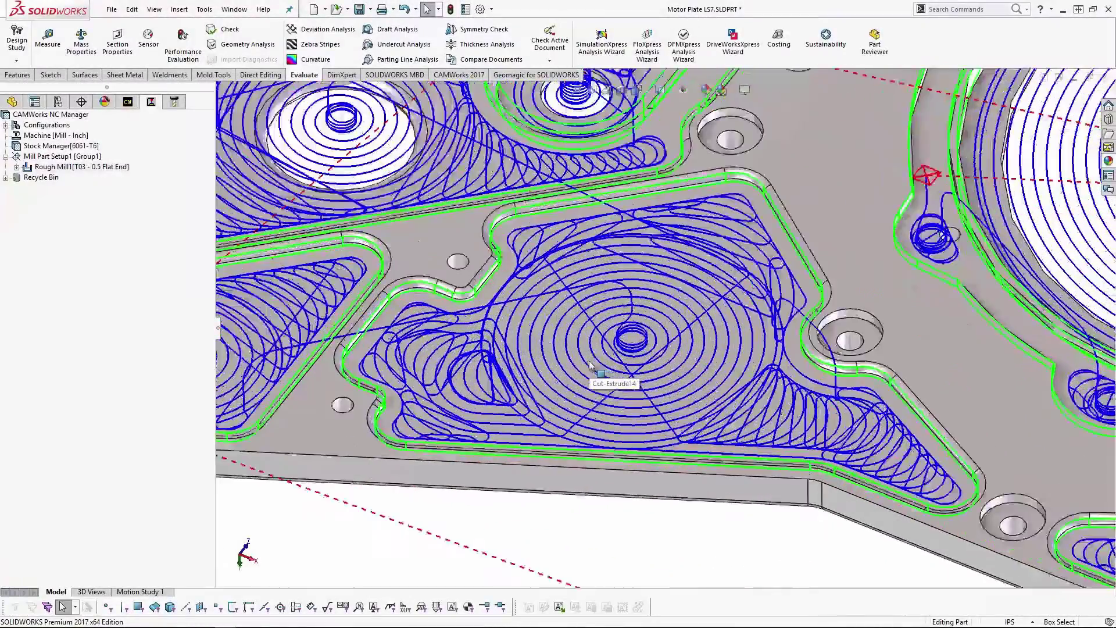
scroll(590, 363, "up", 3)
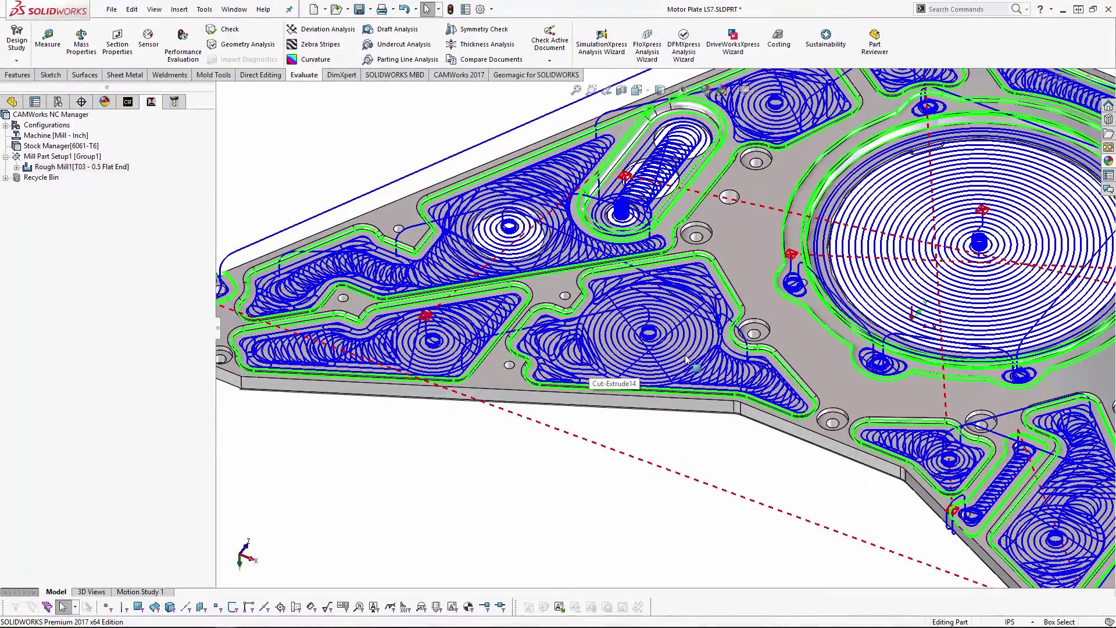
scroll(915, 406, "up", 4)
scroll(925, 413, "up", 2)
scroll(927, 354, "down", 1)
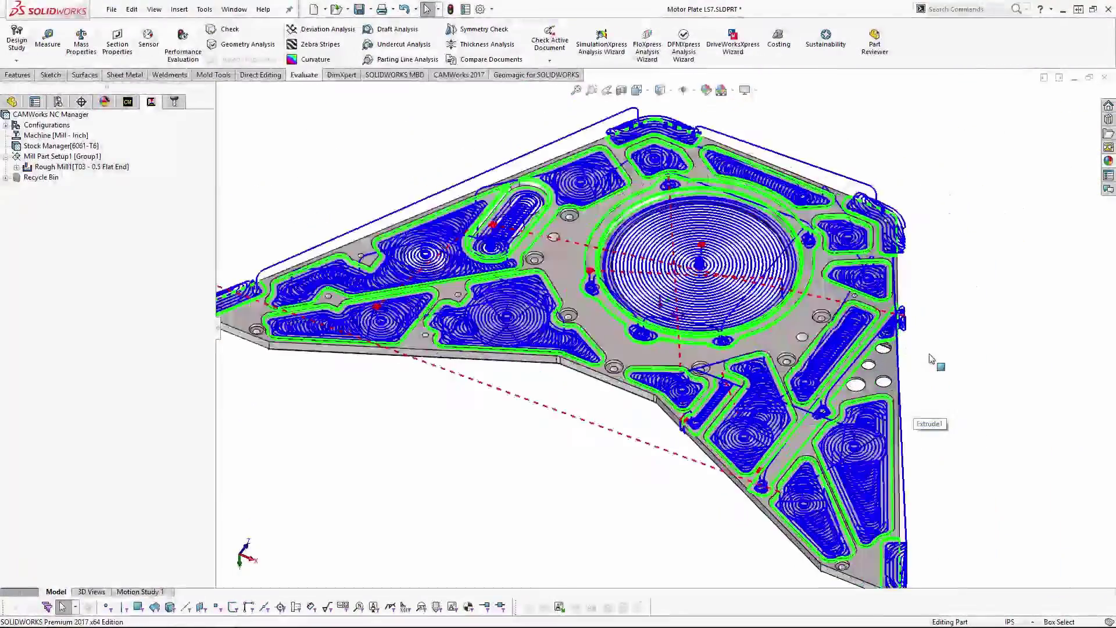
scroll(752, 409, "up", 1)
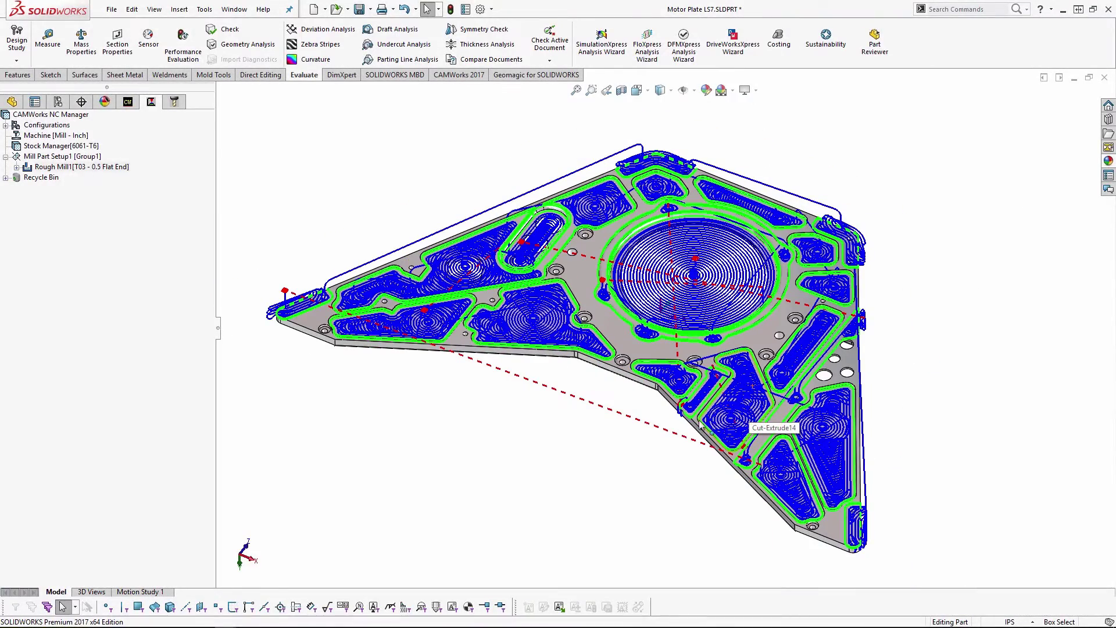
- Unsuppress Boss-Extrude1 in the motor plate's feature tree to fill the pockets with solid bodies
left_click(12, 101)
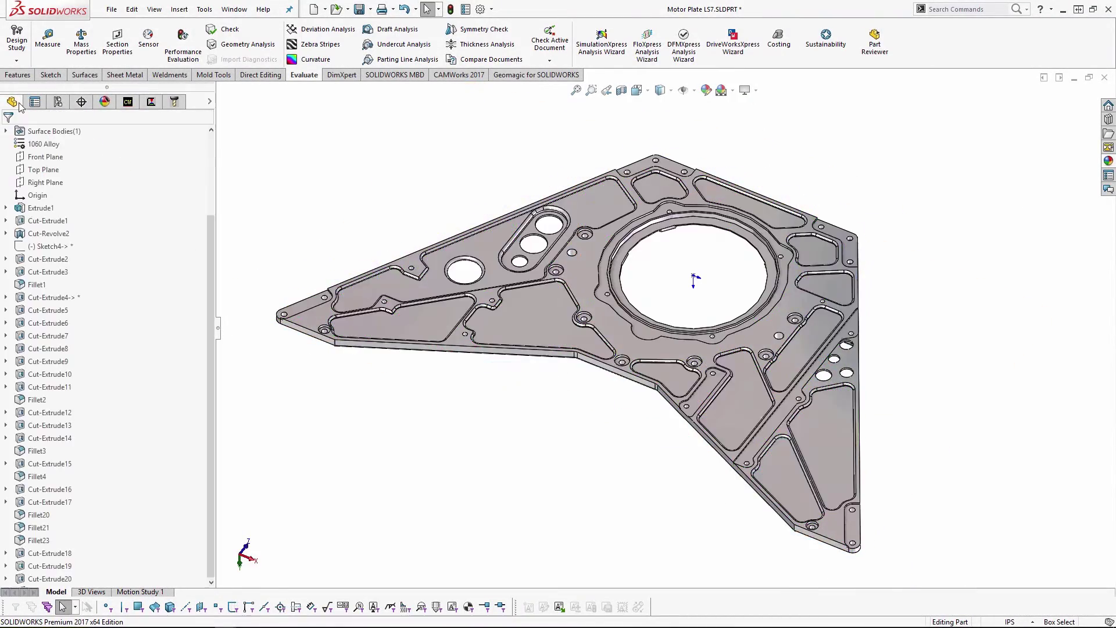
scroll(99, 192, "down", 2)
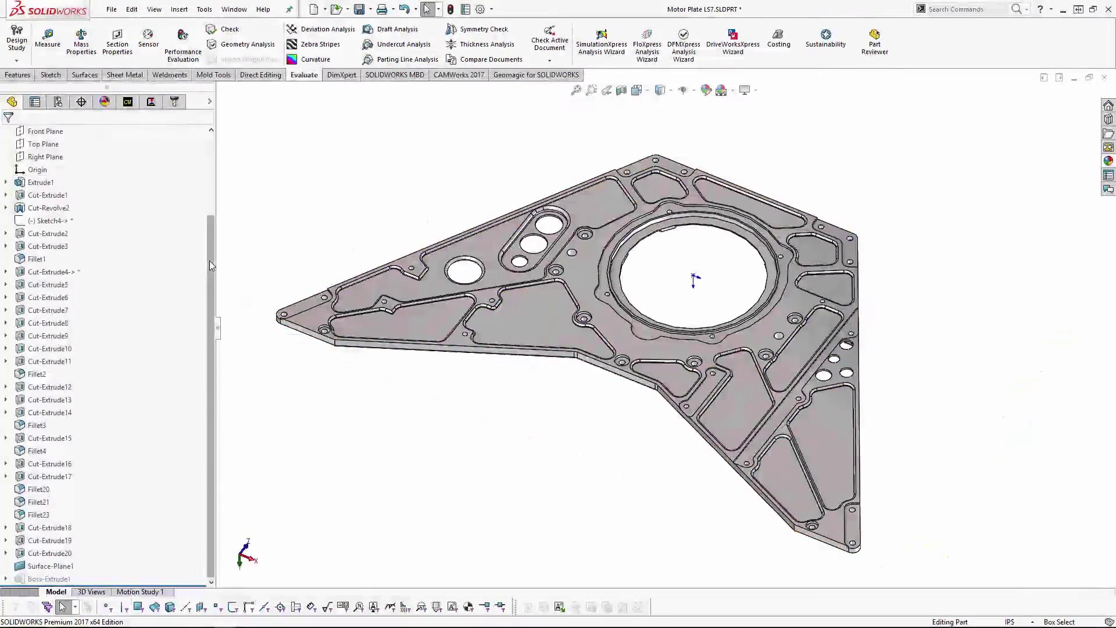
left_click(47, 578)
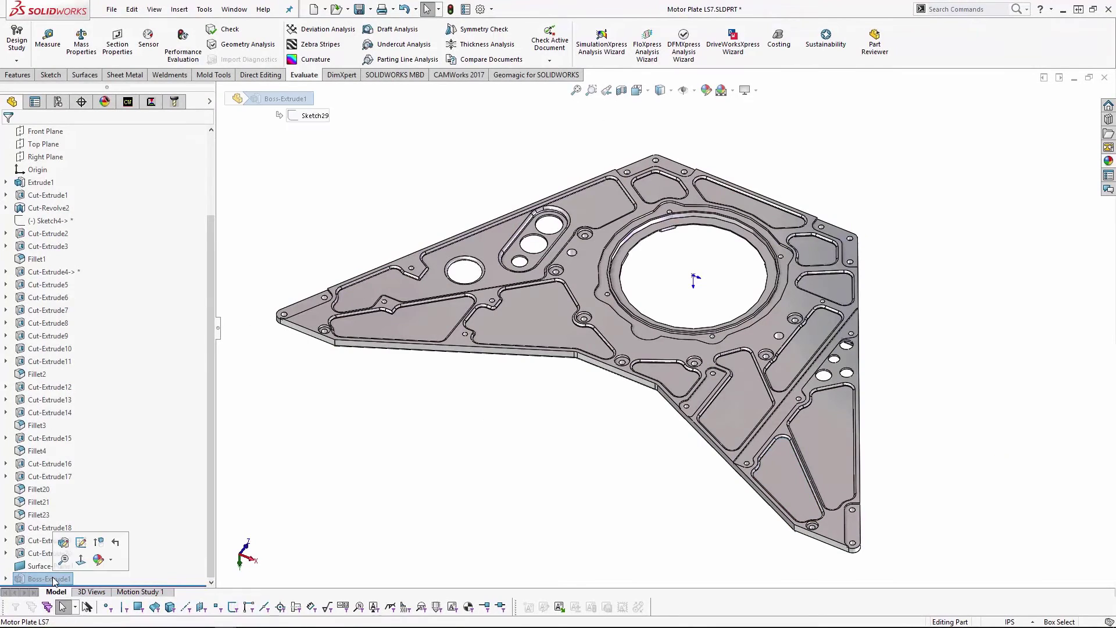
left_click(69, 543)
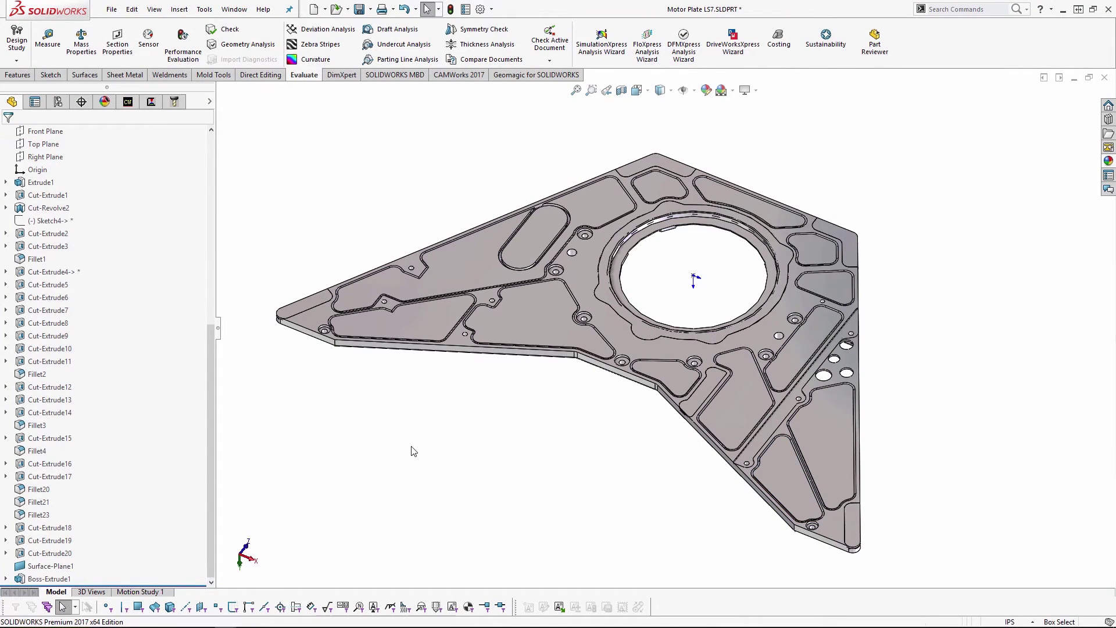
- Hide the main plate body so that only the bodies filling the pockets are displayed
left_click(589, 268)
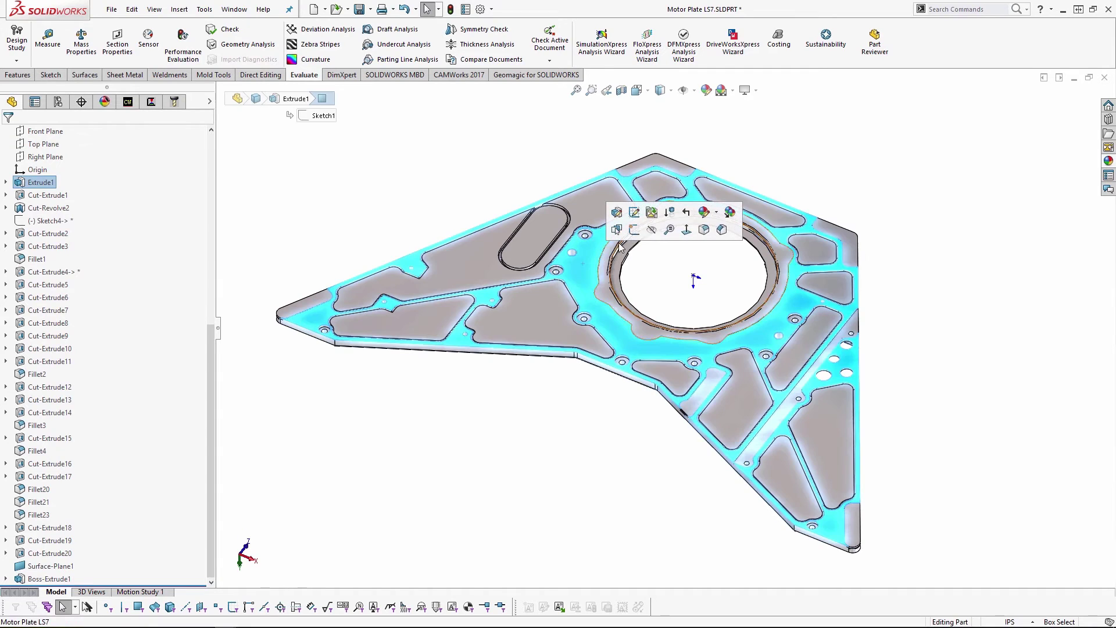
left_click(651, 232)
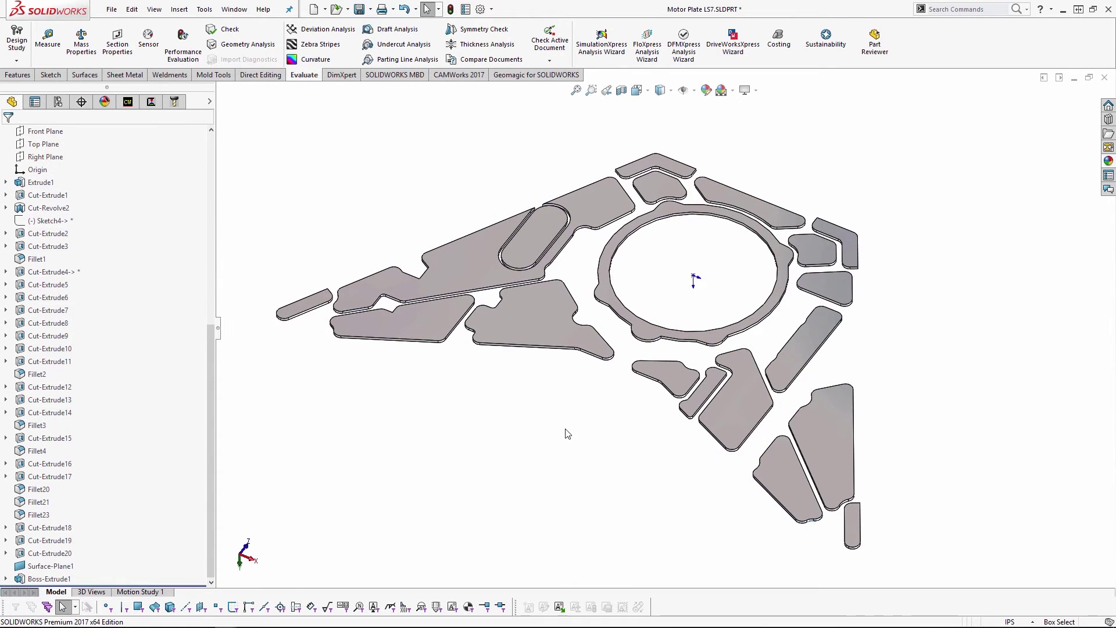
middle_click_drag(566, 433, 564, 407)
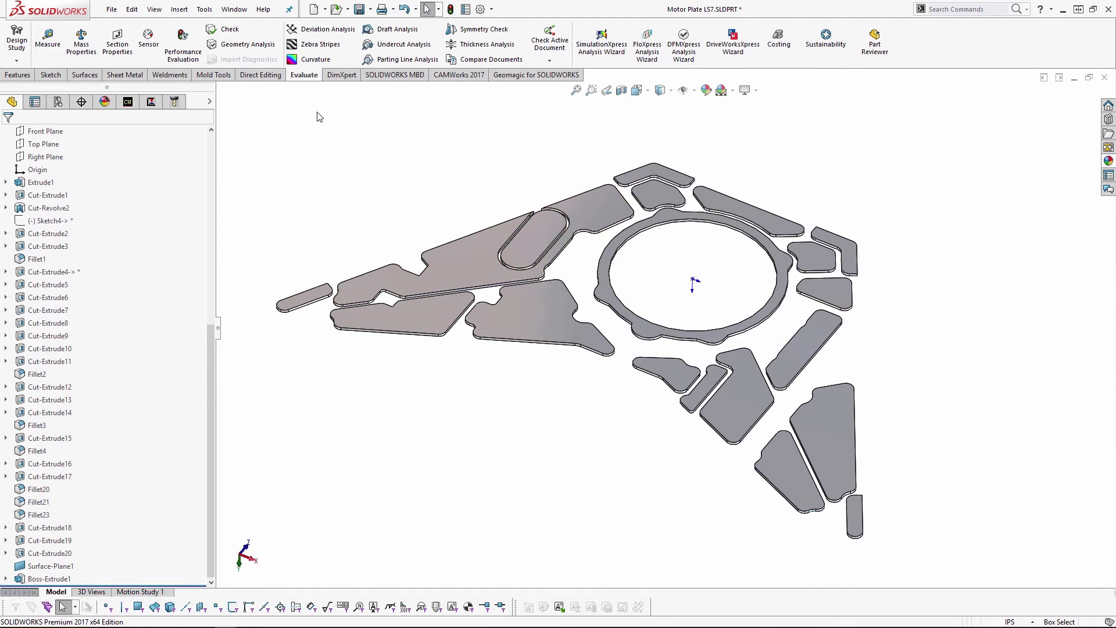
- Evaluate the mass properties of only the solid bodies that fill the pockets, leaving out the main plate
left_click(80, 51)
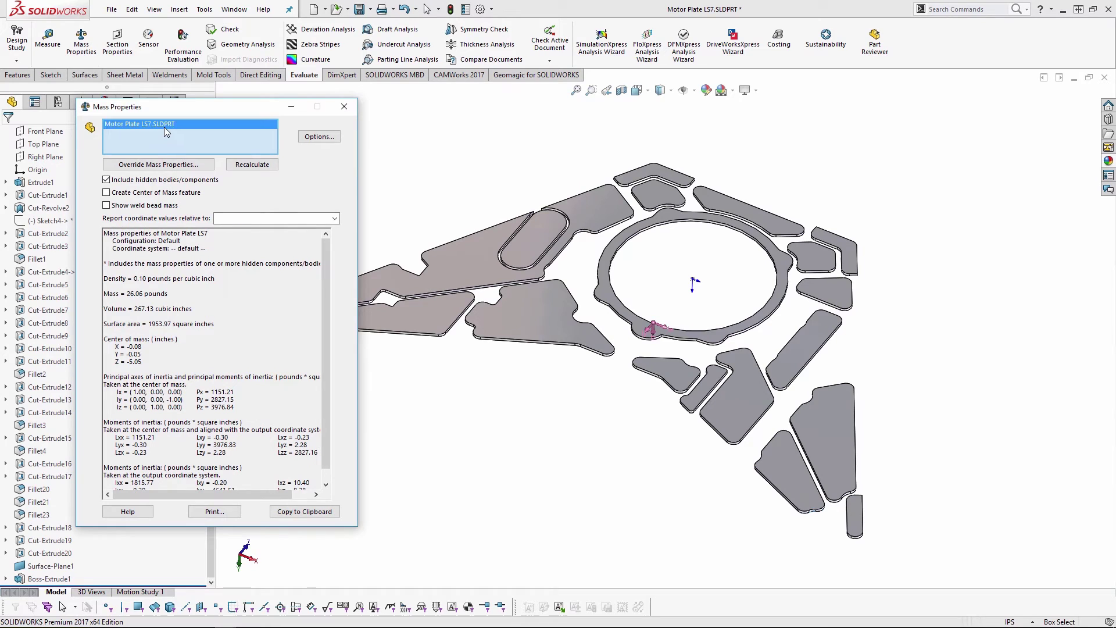
key("Delete")
scroll(459, 244, "up", 3)
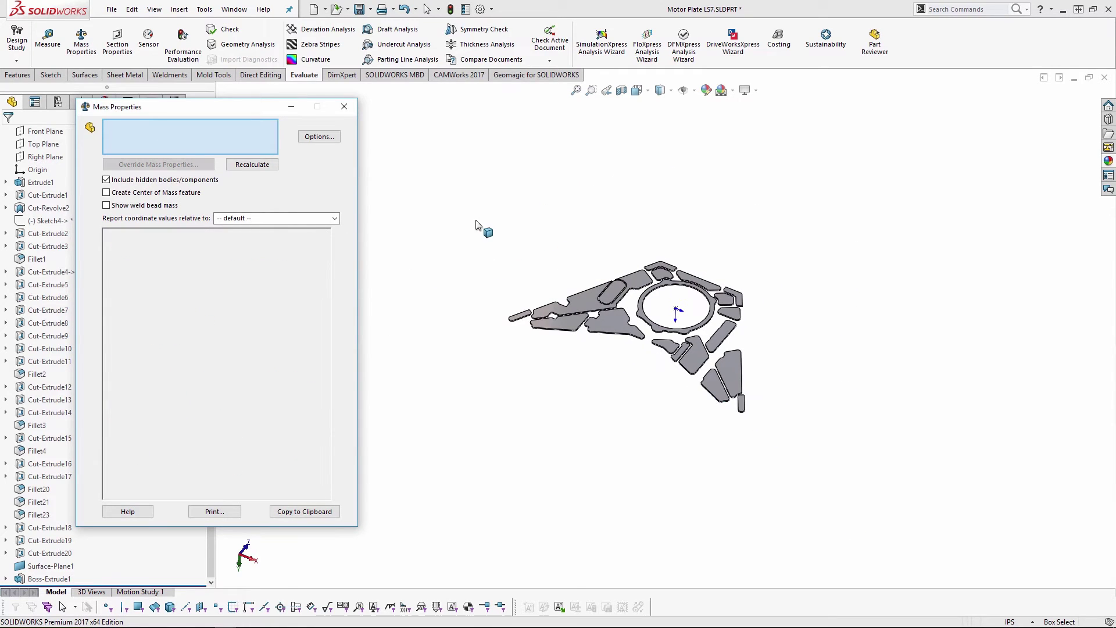
left_click_drag(476, 225, 762, 449)
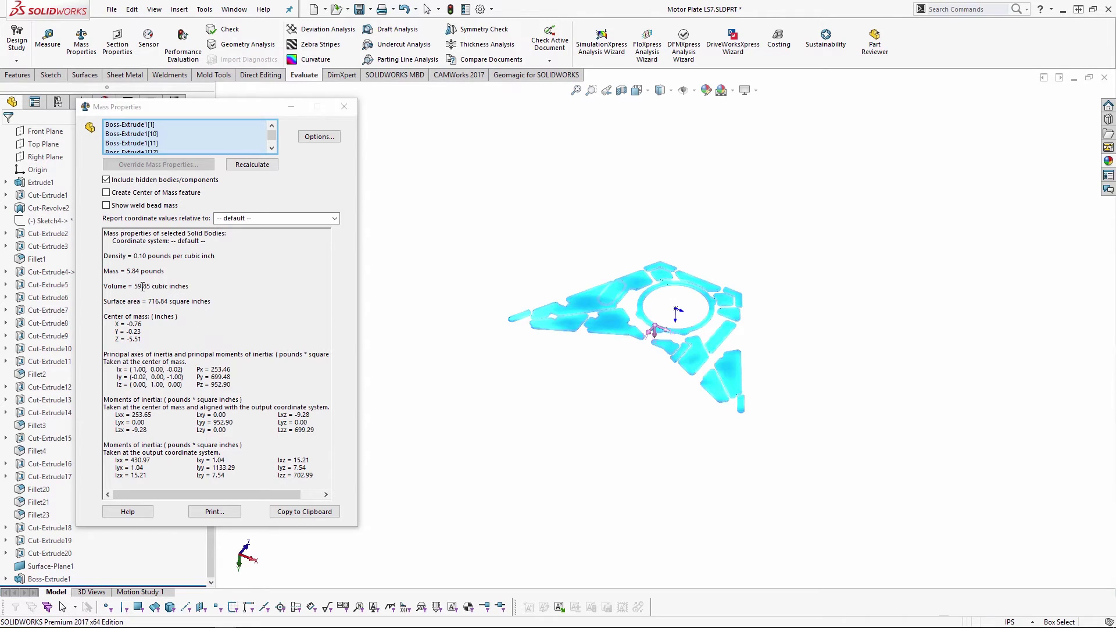
left_click(343, 107)
- Suppress Boss-Extrude1 to remove the bodies filling the pockets
scroll(667, 360, "down", 5)
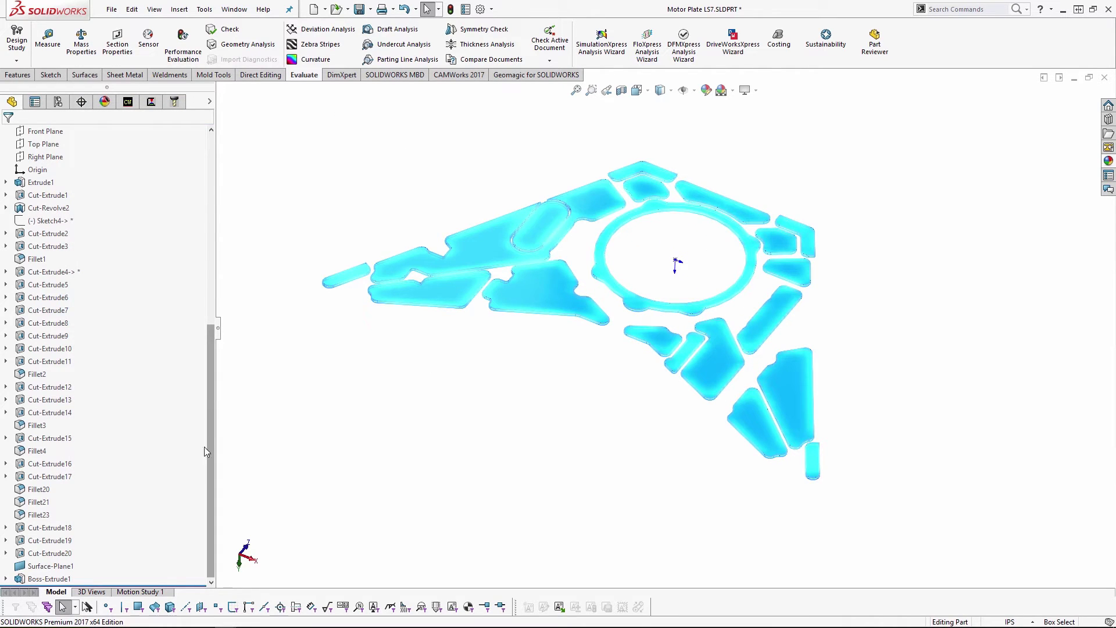
left_click(47, 579)
left_click(91, 542)
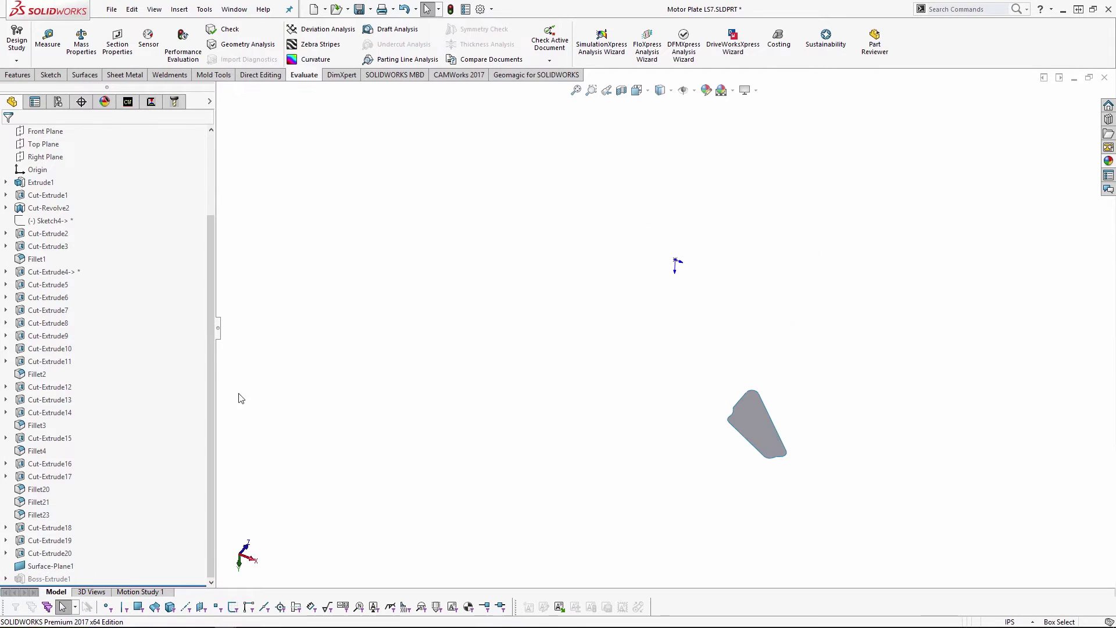
- Hide the Surface-Plane1 surface body that is still displayed
left_click_drag(212, 287, 213, 207)
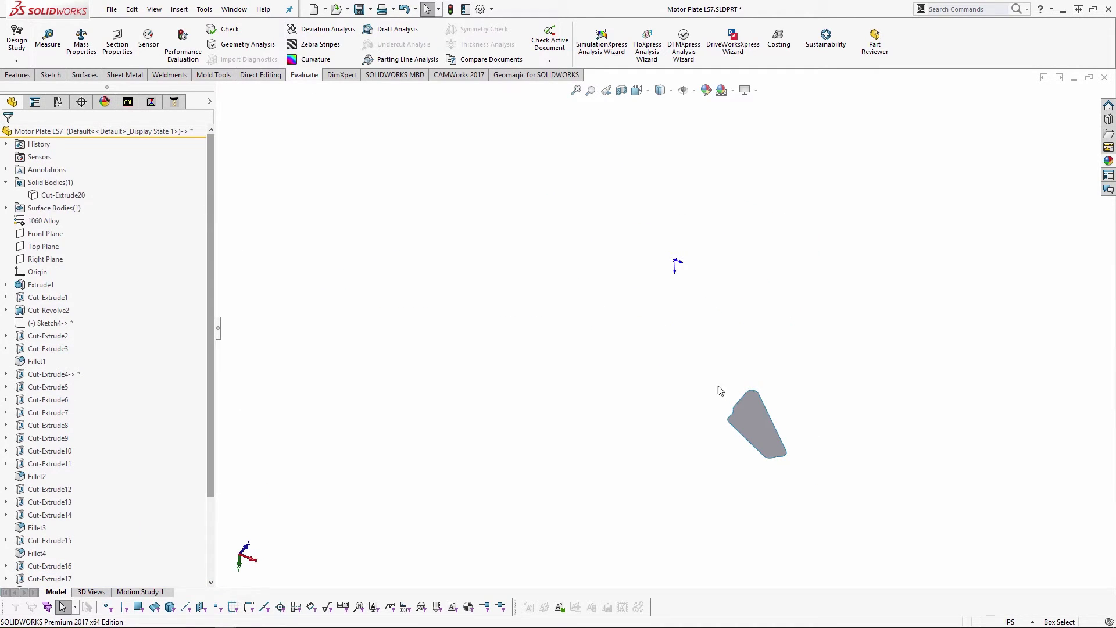
left_click(759, 416)
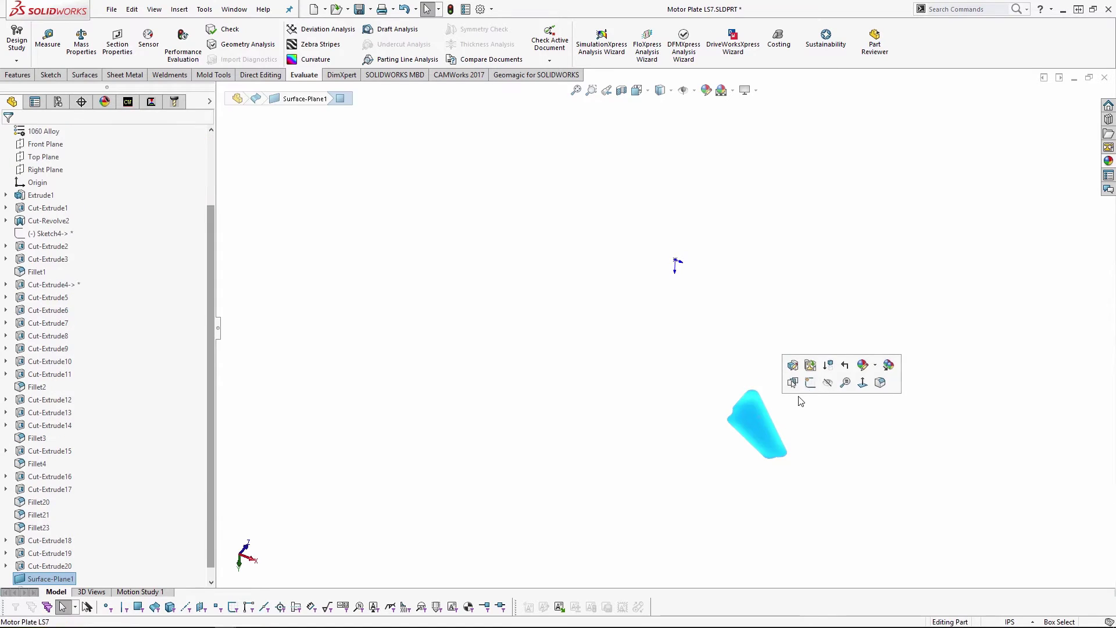
left_click(825, 382)
- Show the main plate body Cut-Extrude20 and the surface body in its lower-arm pocket again
left_click_drag(213, 229, 205, 128)
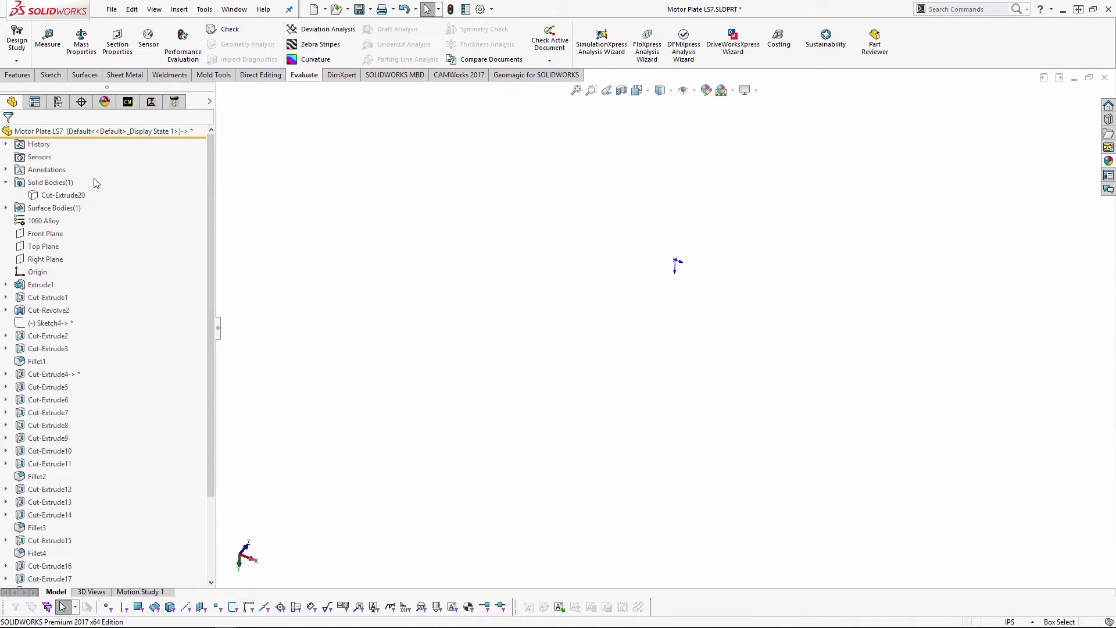
left_click(67, 197)
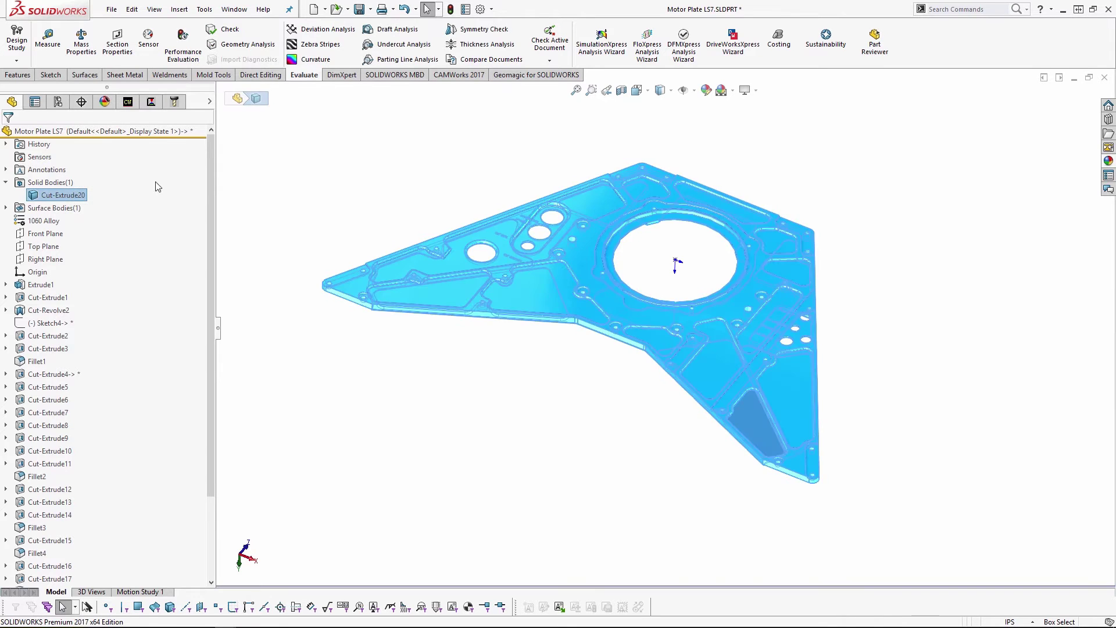
left_click(326, 174)
scroll(643, 242, "down", 2)
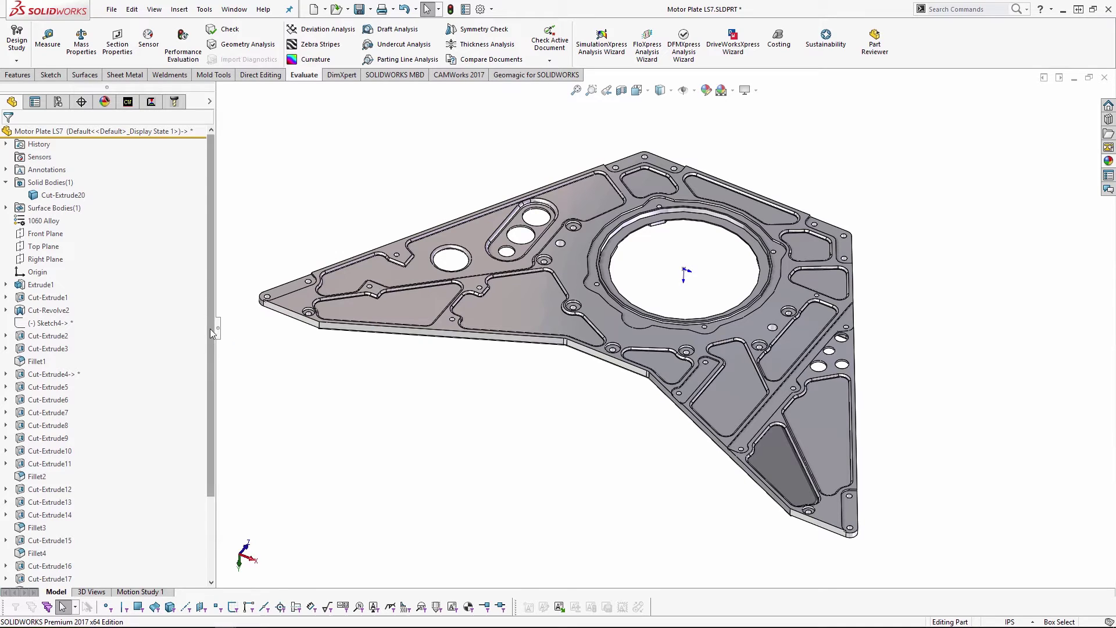
left_click(69, 208)
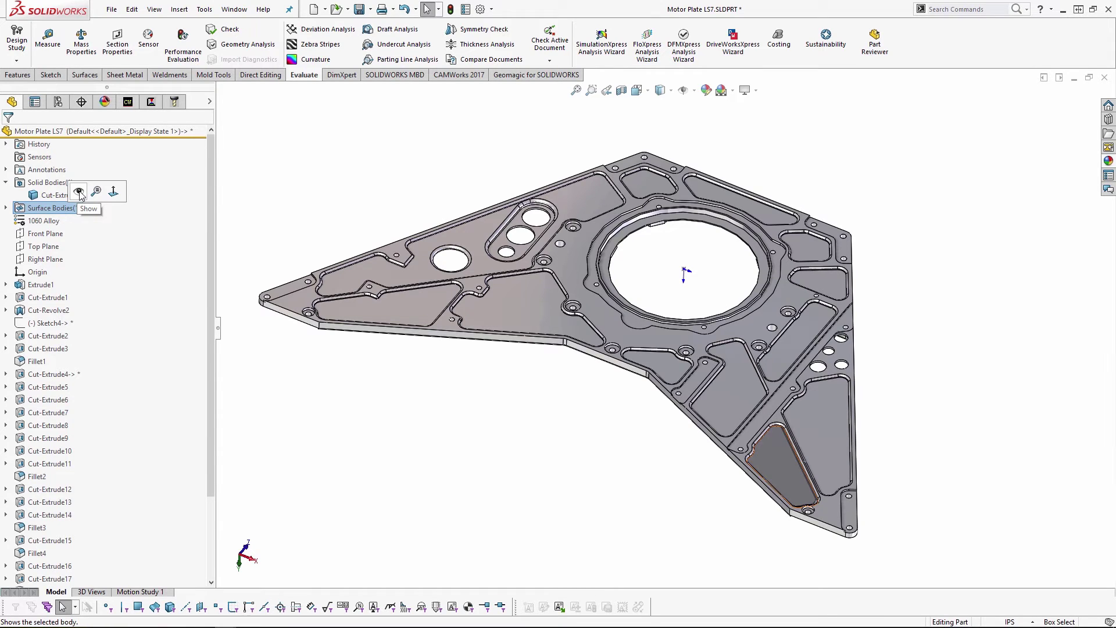
left_click(79, 192)
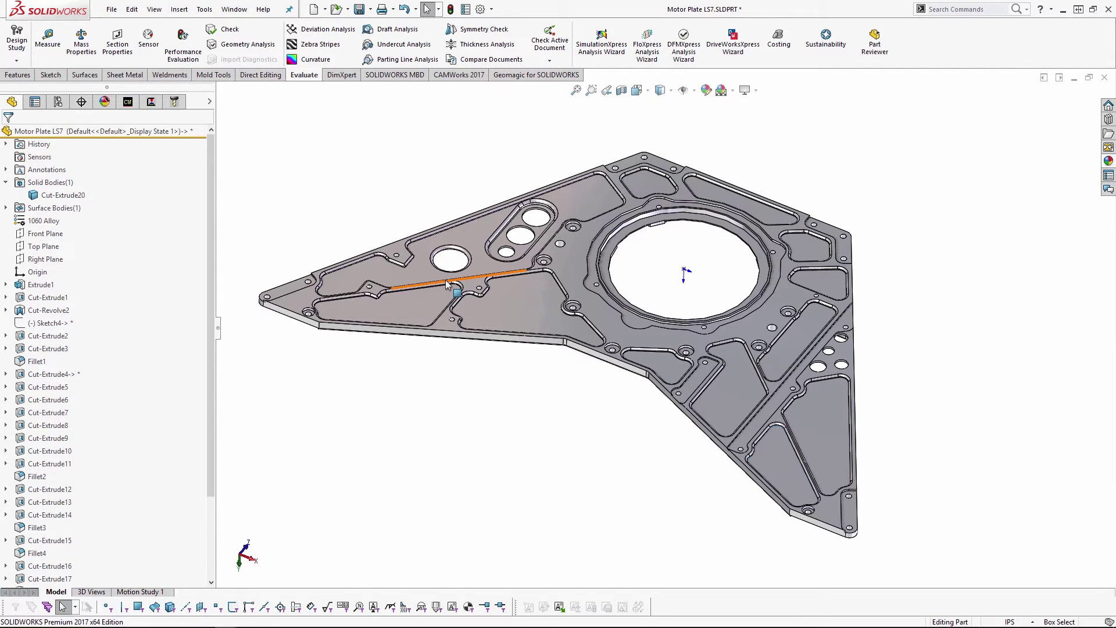
- Update the CAMWorks data with a light rebuild and review the pockets listed in Irregular Pocket Group2
left_click(134, 105)
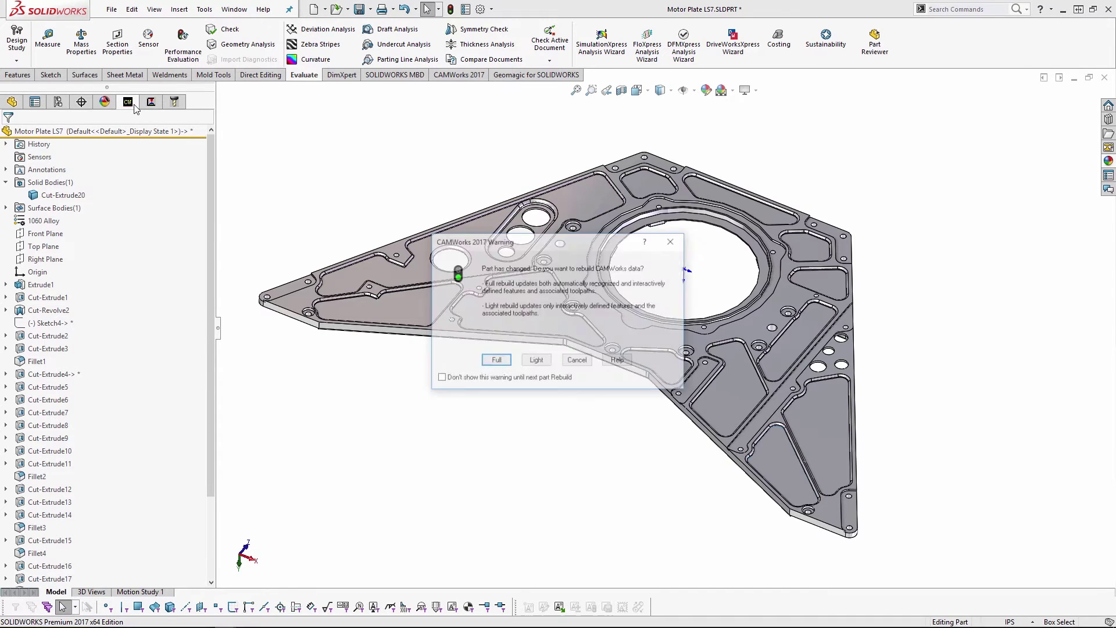
left_click(538, 360)
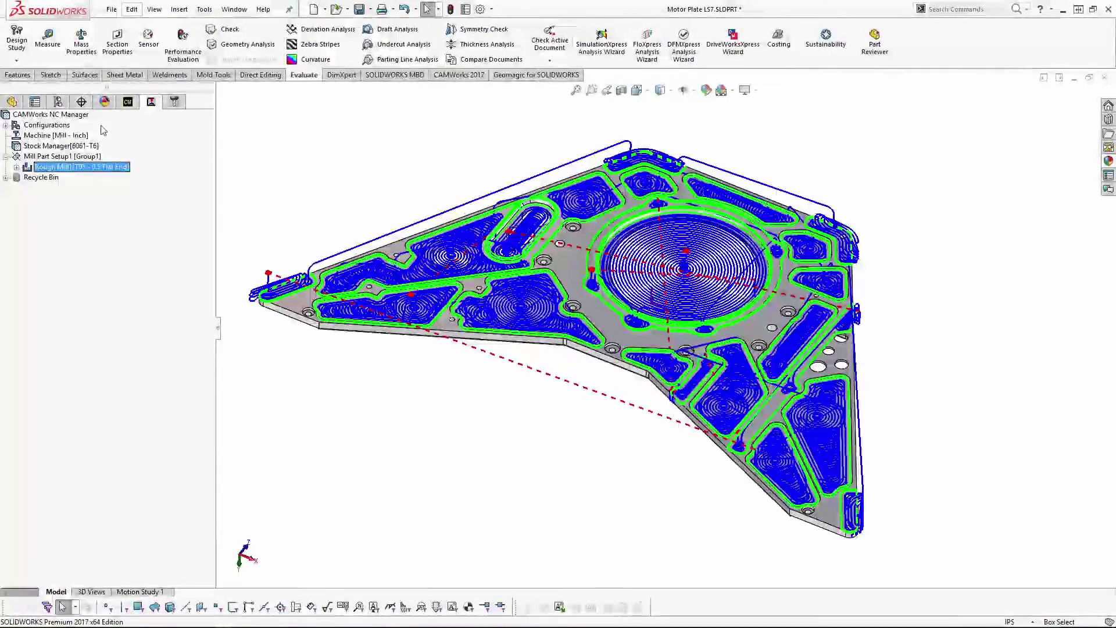
left_click(130, 103)
left_click(17, 167)
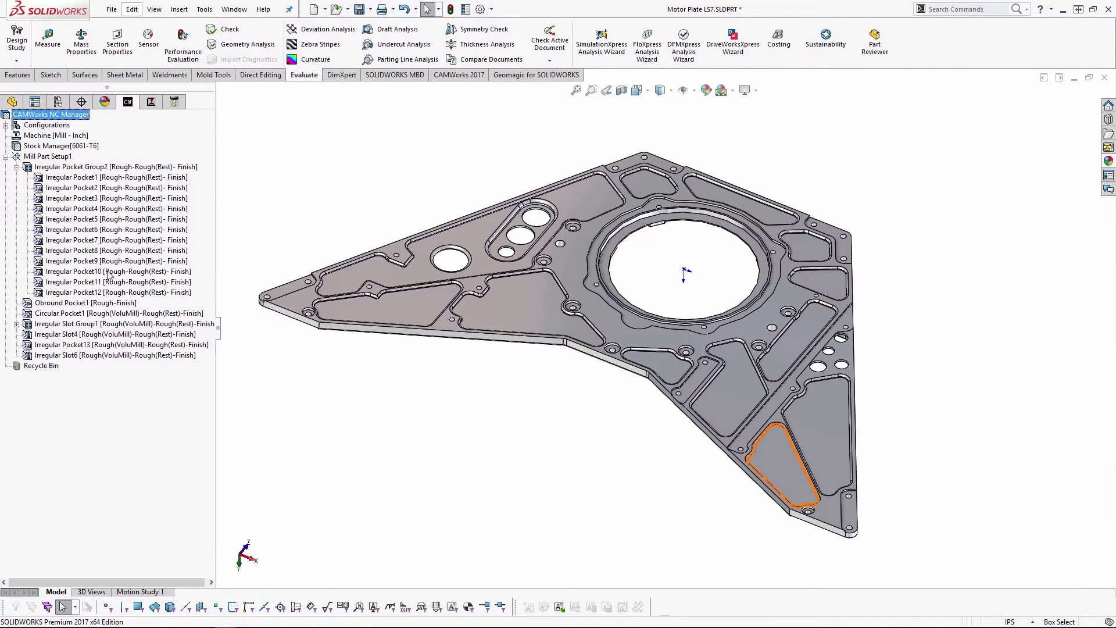
left_click(17, 167)
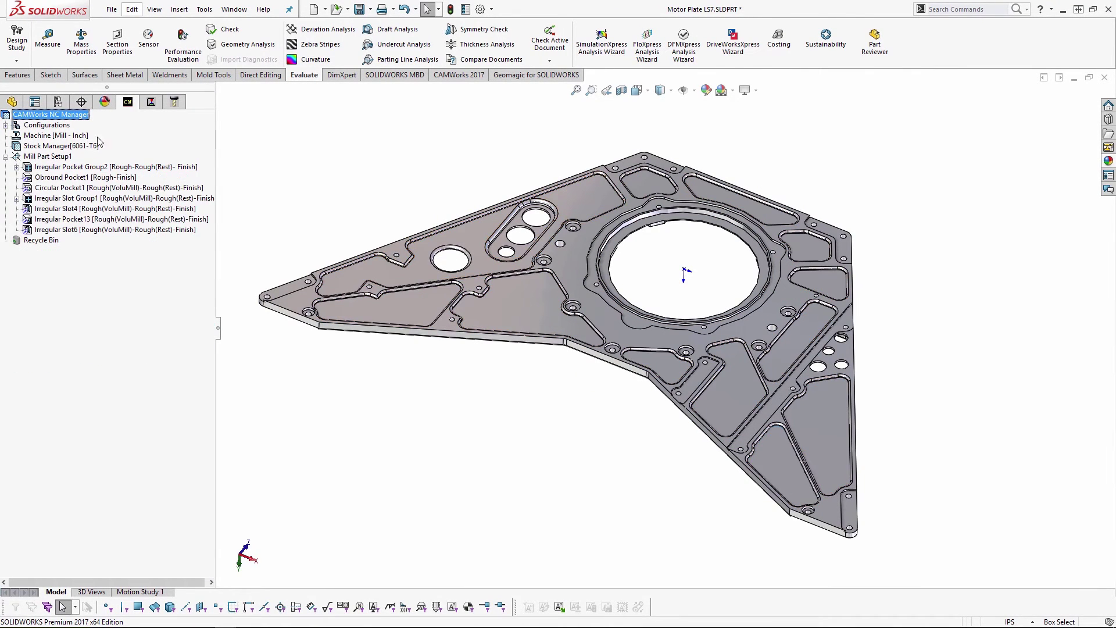
- Review the tool definition and the feed and speed settings of the Rough Mill1 operation
left_click(151, 102)
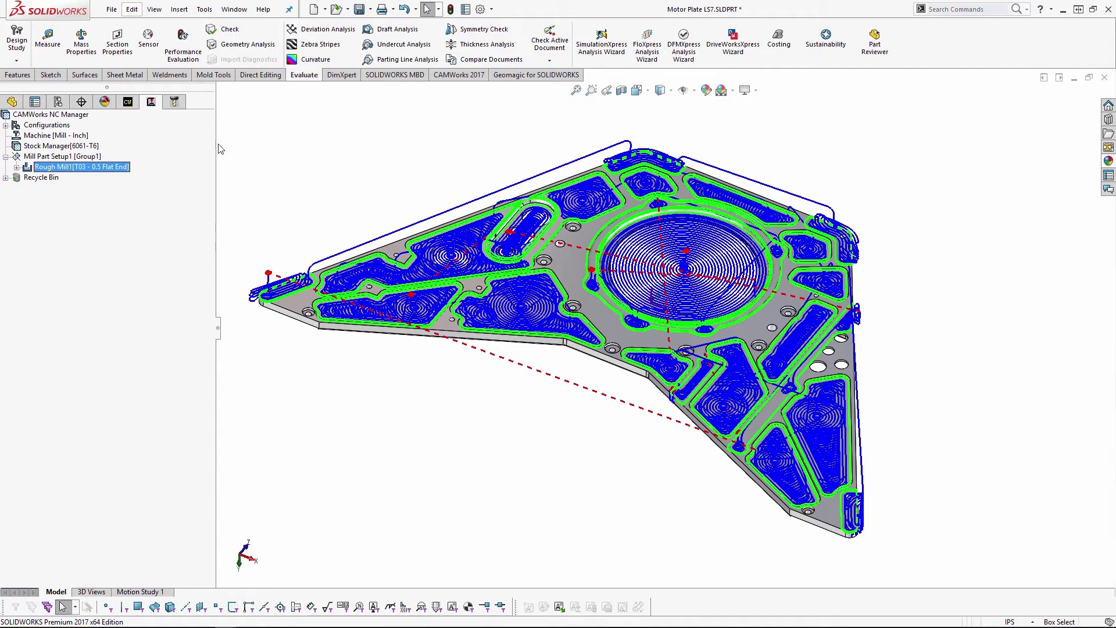
left_click(122, 176)
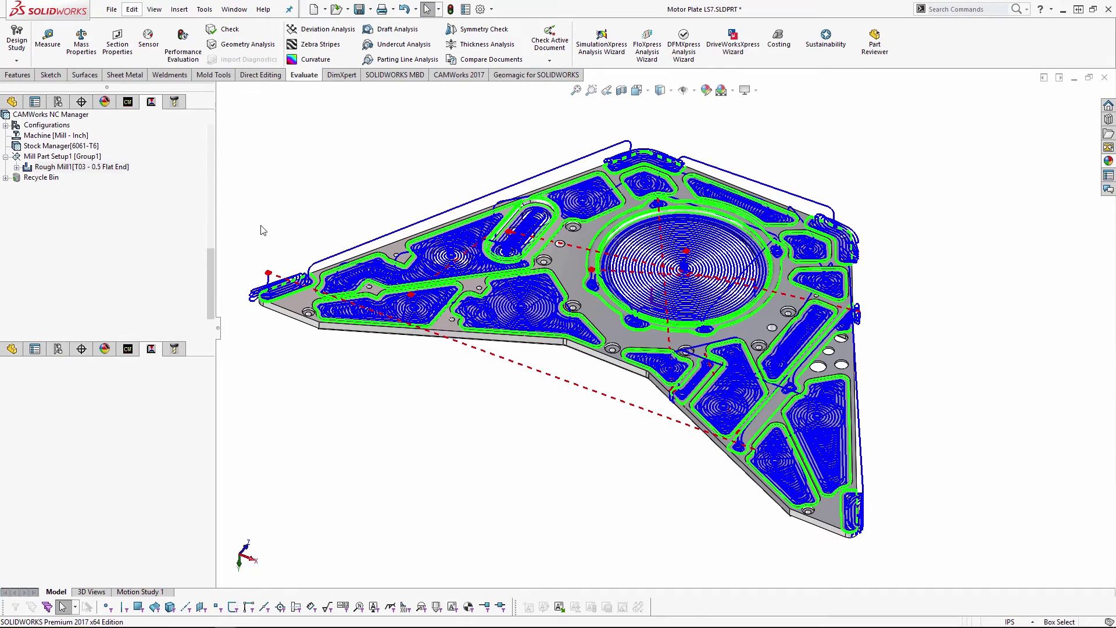
left_click(108, 91)
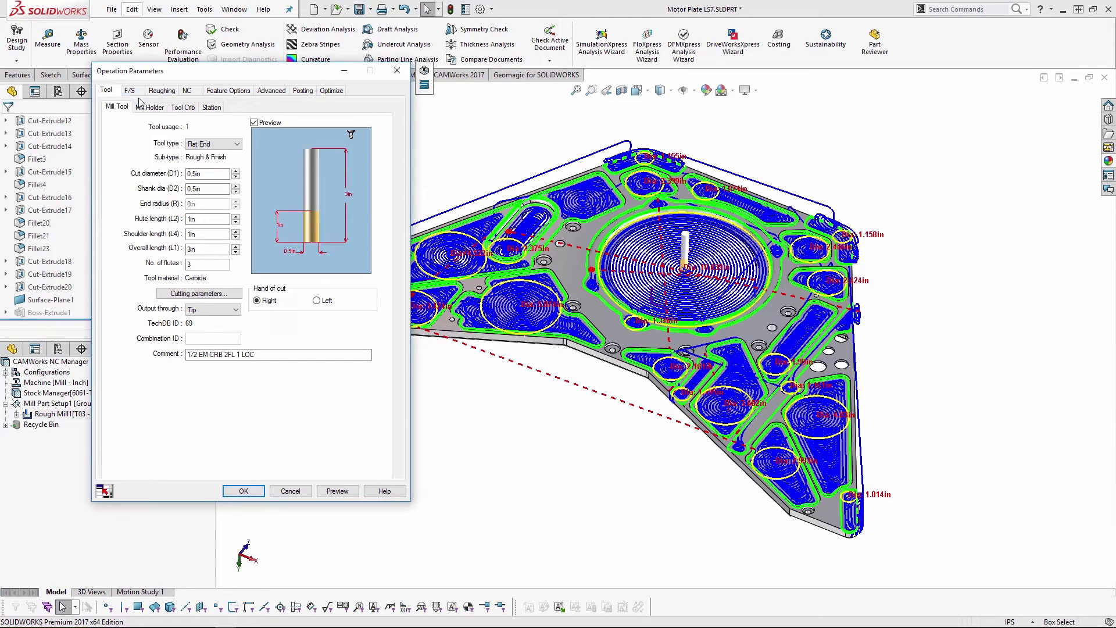
left_click(129, 90)
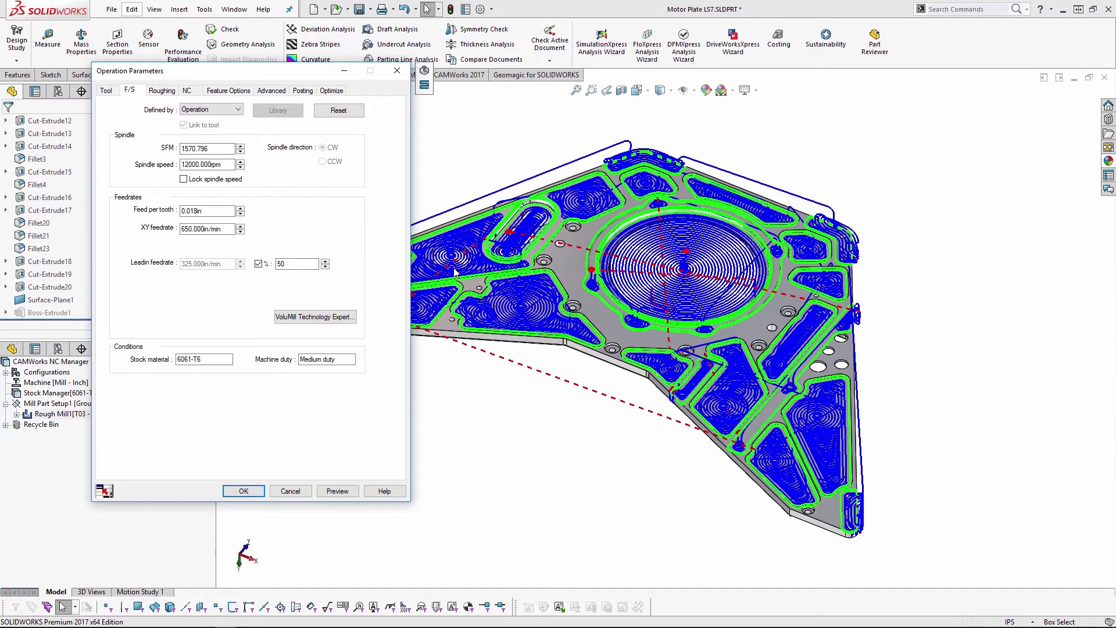
left_click_drag(191, 211, 283, 240)
type("125")
left_click(184, 179)
left_click(183, 179)
- Examine the VoluMill roughing settings and inspect the toolpath up close in the pockets' narrow ends and corners
left_click(168, 92)
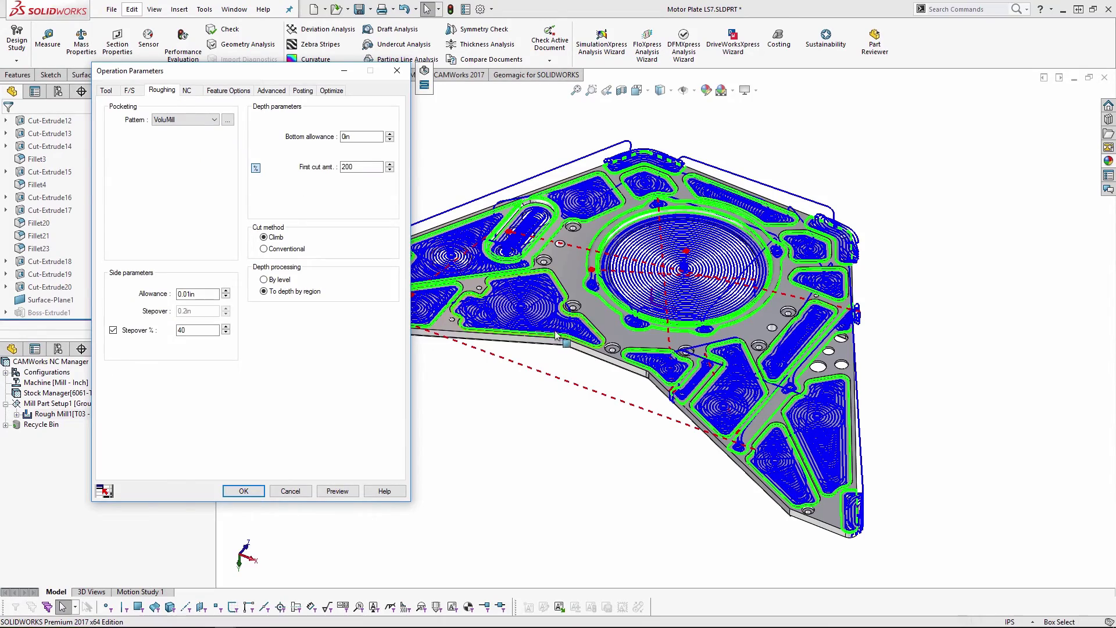
scroll(636, 332, "down", 8)
scroll(636, 333, "down", 6)
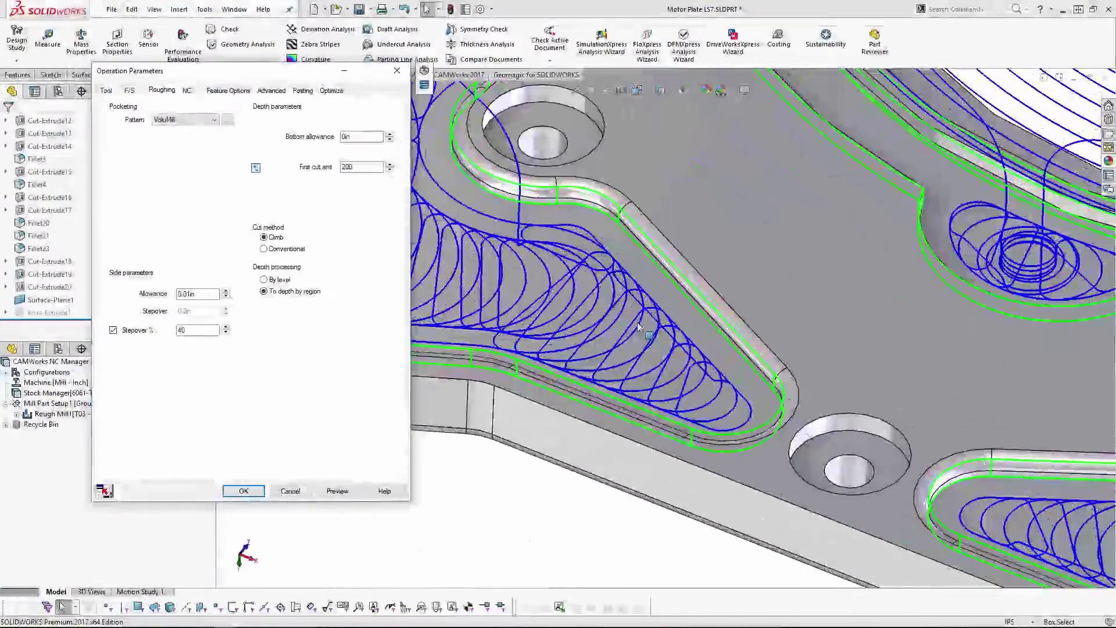
scroll(633, 279, "down", 4)
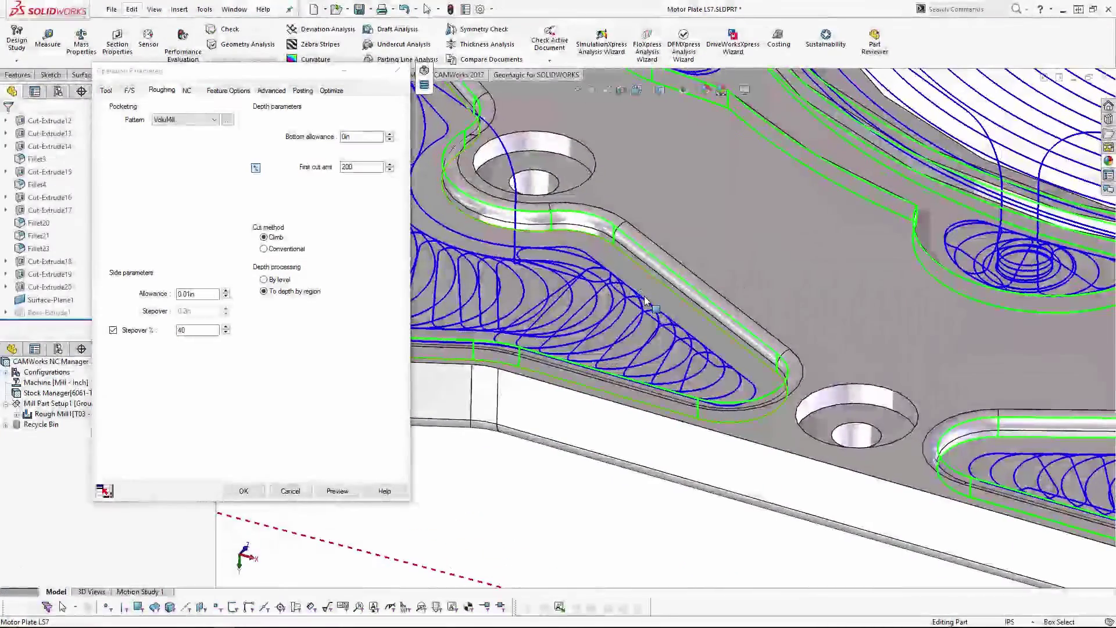
scroll(642, 296, "up", 5)
scroll(642, 302, "up", 4)
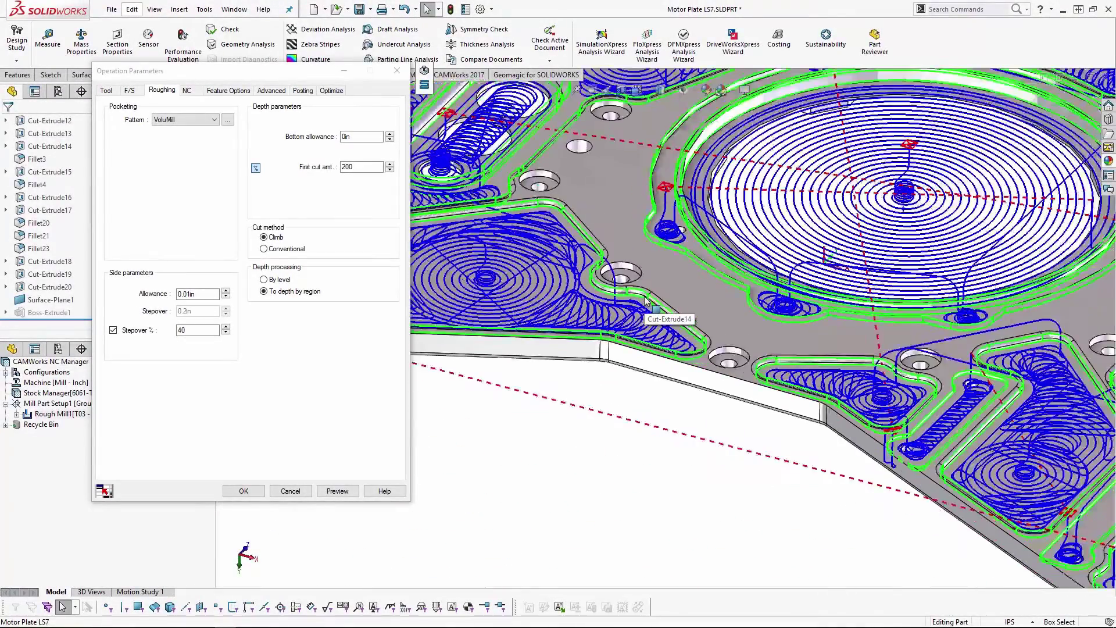
scroll(601, 267, "down", 5)
scroll(598, 260, "down", 3)
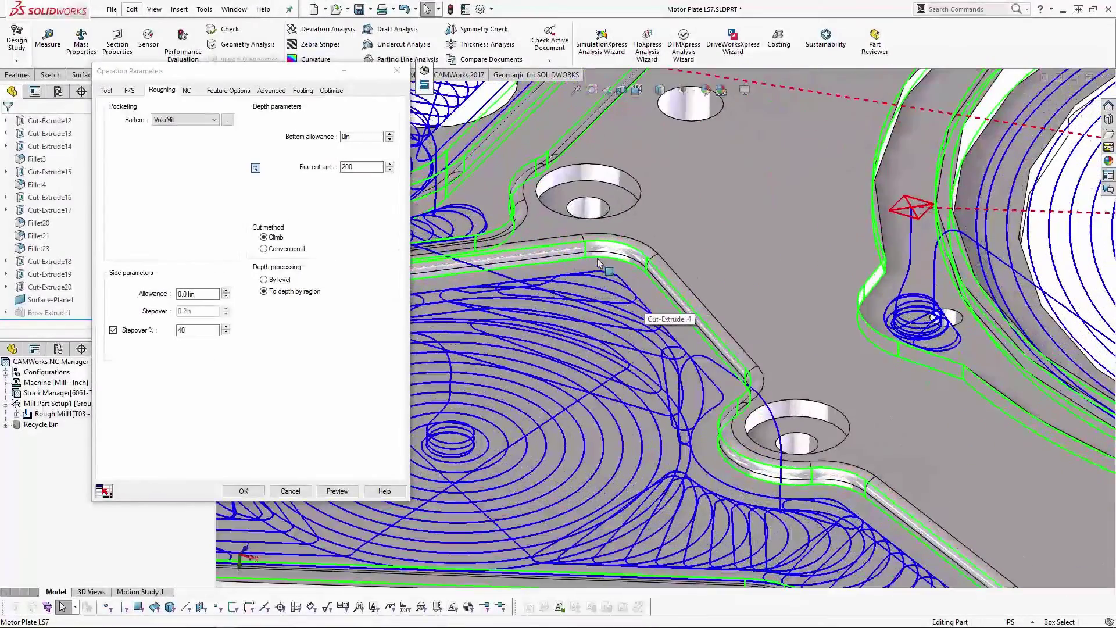
left_click(699, 264)
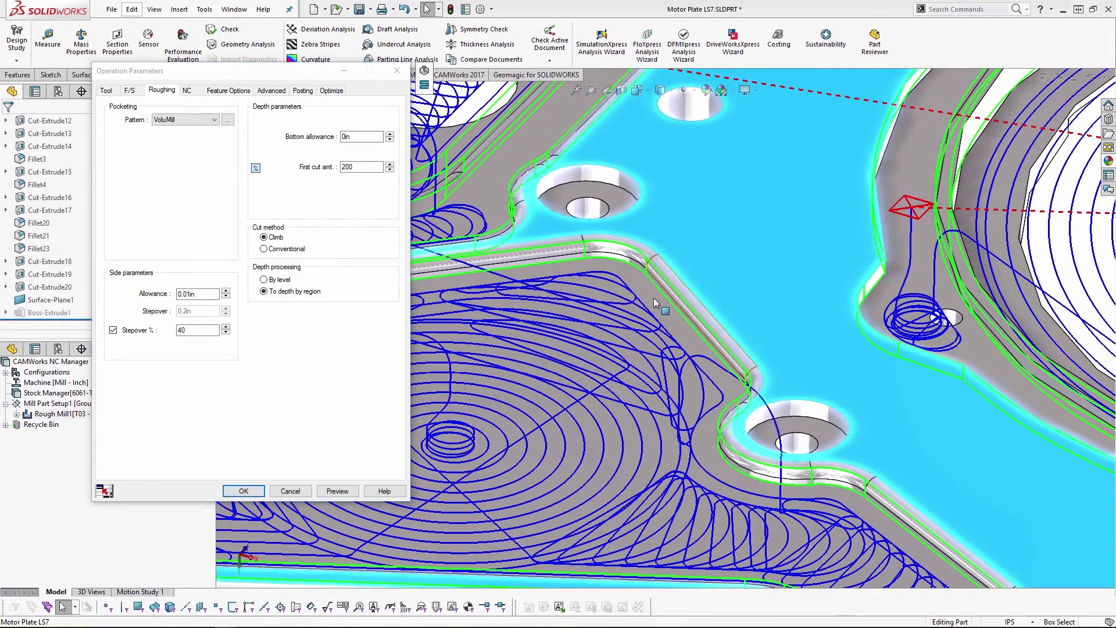
left_click(653, 298)
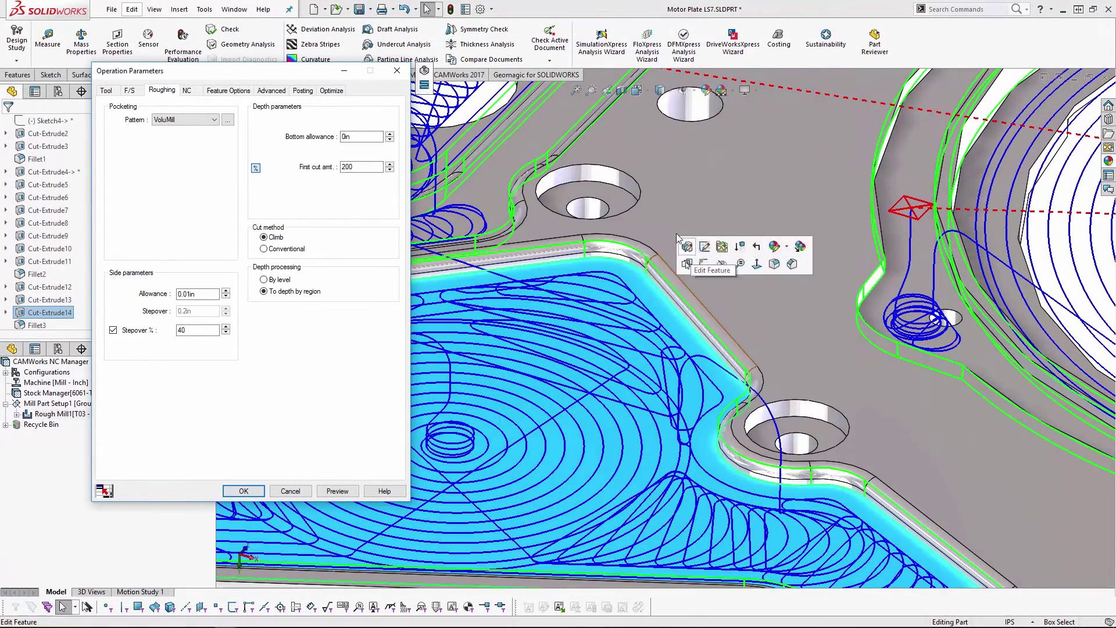
key("Escape")
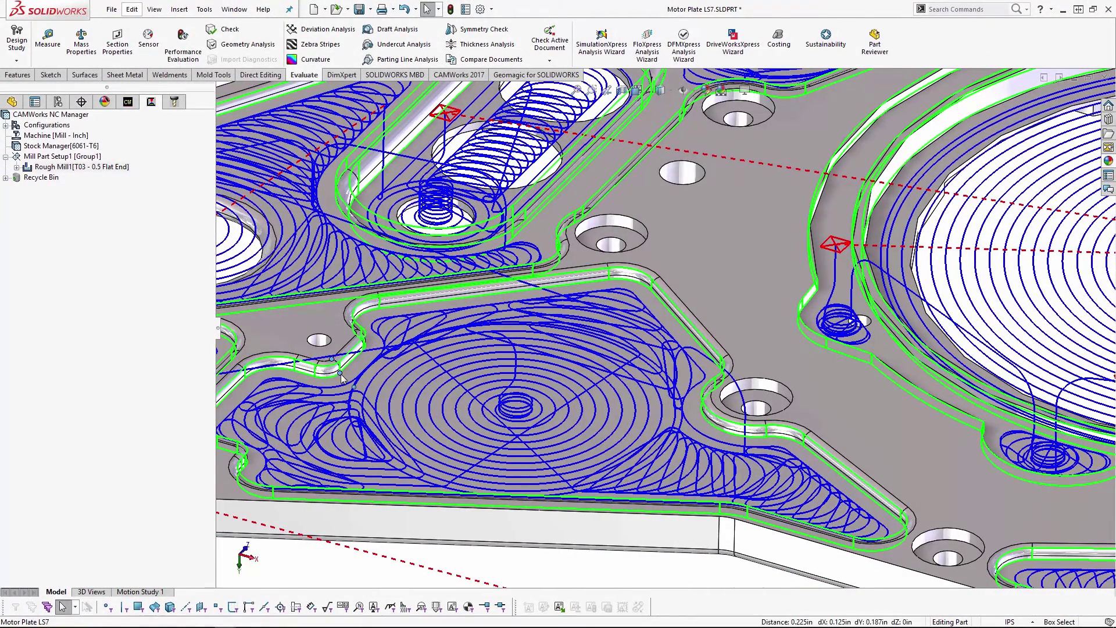
- Measure the distance between the two selected vertices at the inner corner of the left arm's pocket wall
key("m")
scroll(346, 376, "down", 4)
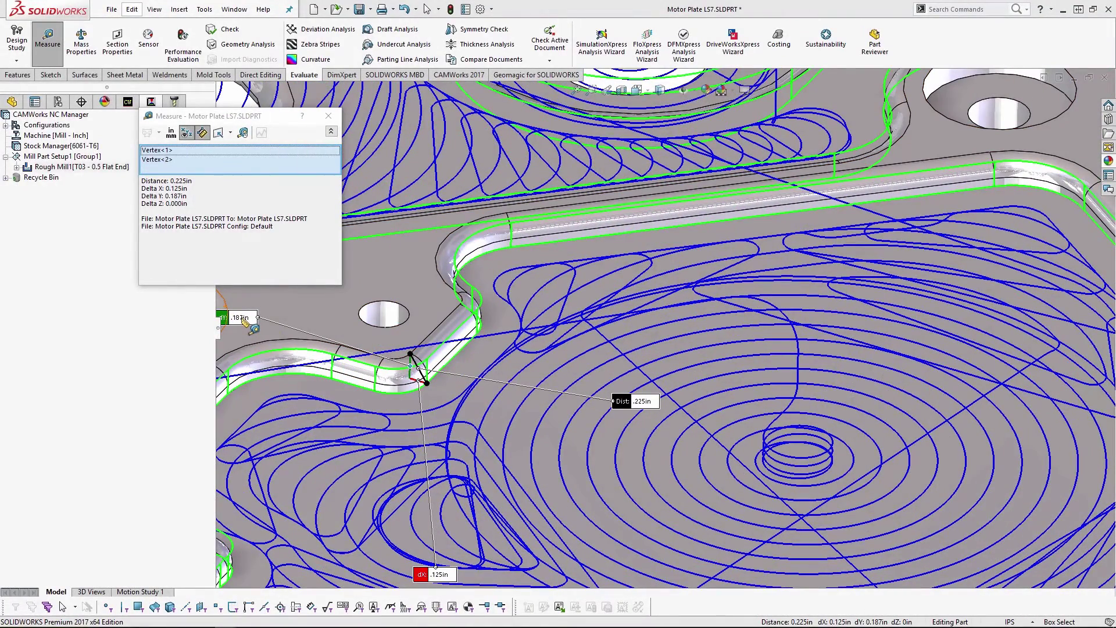
left_click(328, 116)
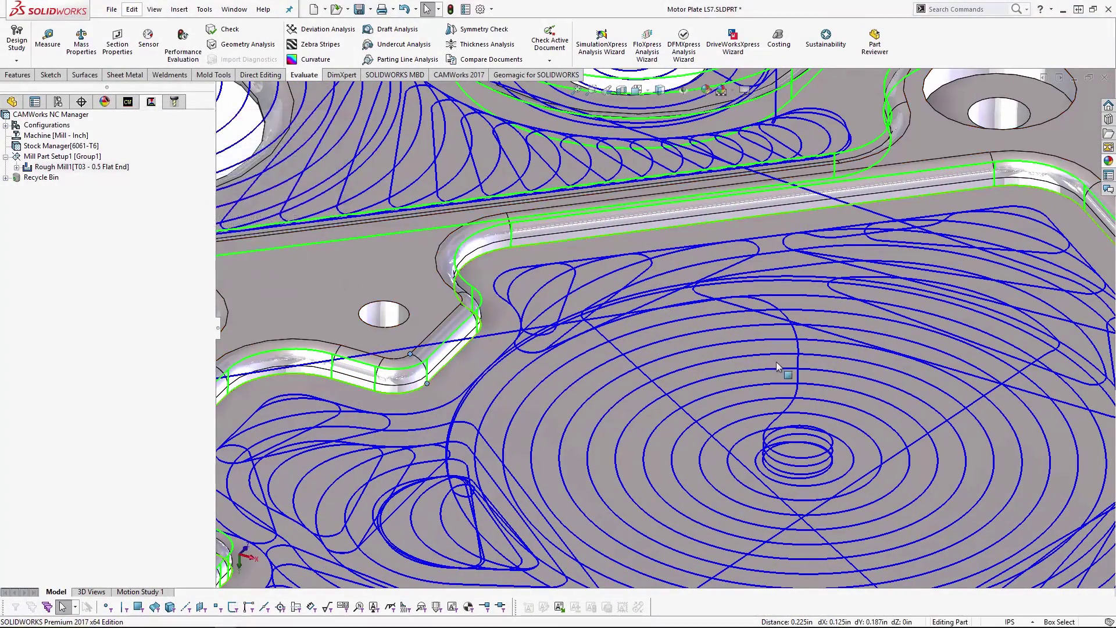
- Review the feed, speed and roughing settings of Rough Mill1 again and open its VoluMill settings
scroll(678, 327, "up", 3)
scroll(861, 391, "up", 5)
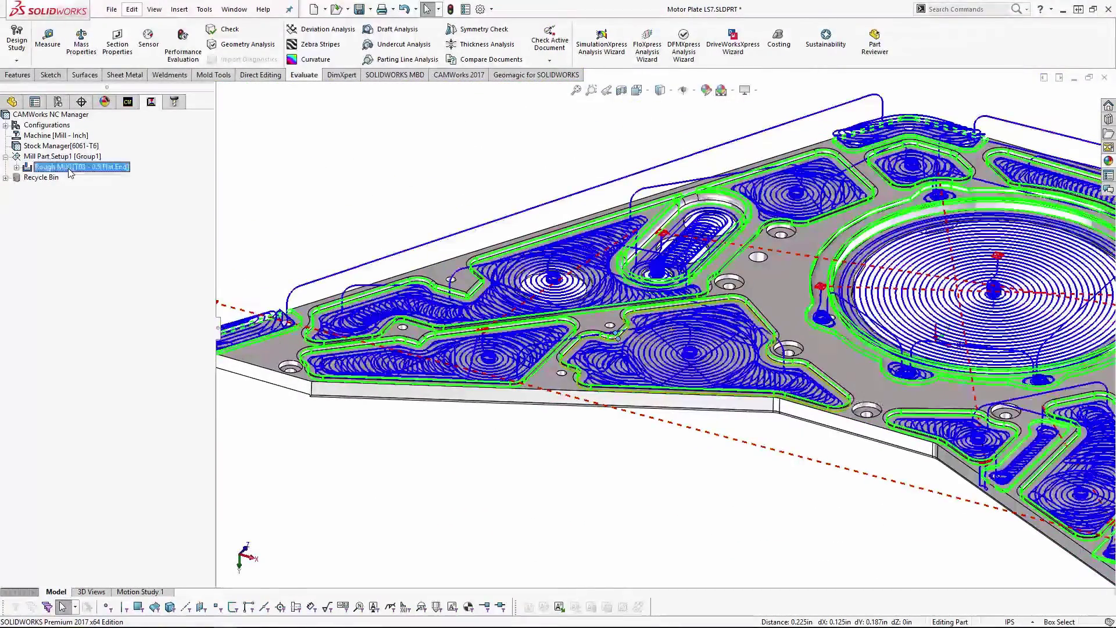
double_click(68, 169)
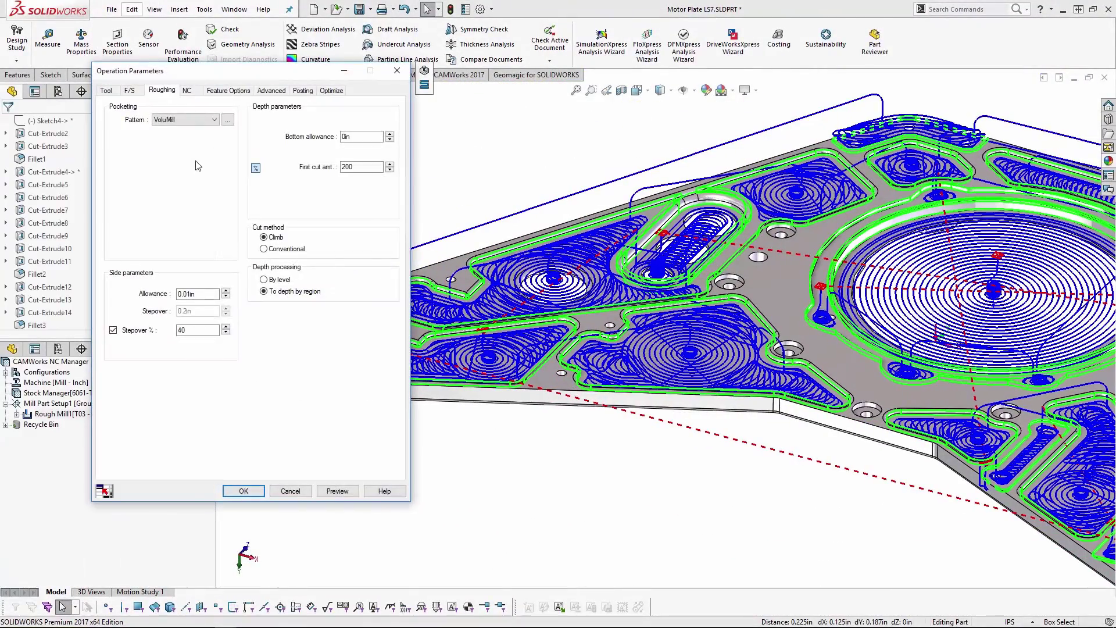
left_click(135, 92)
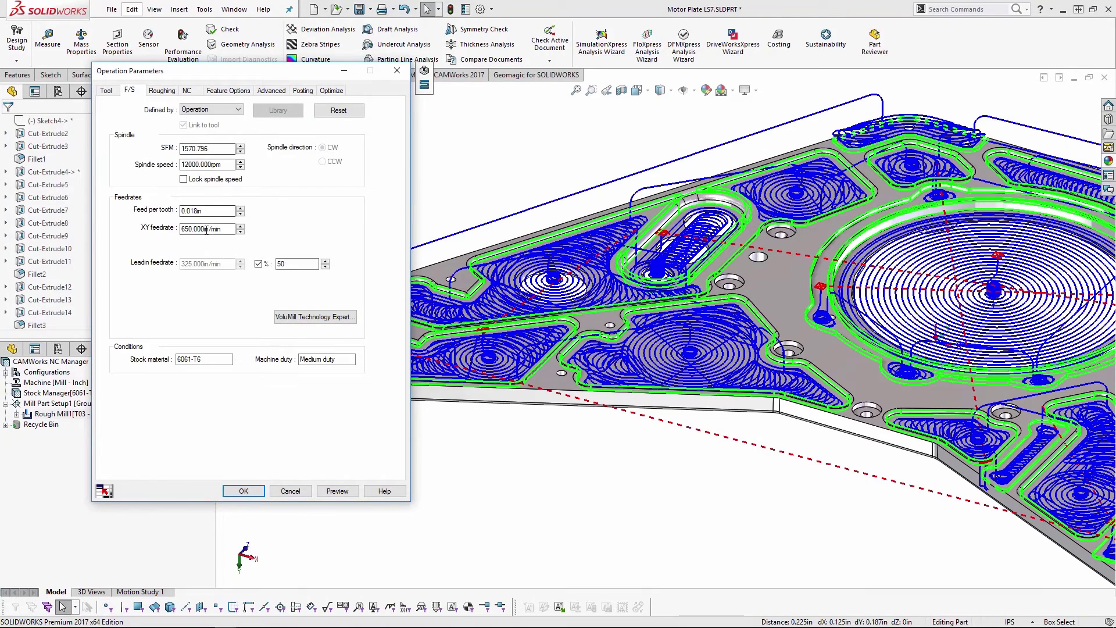
left_click(163, 91)
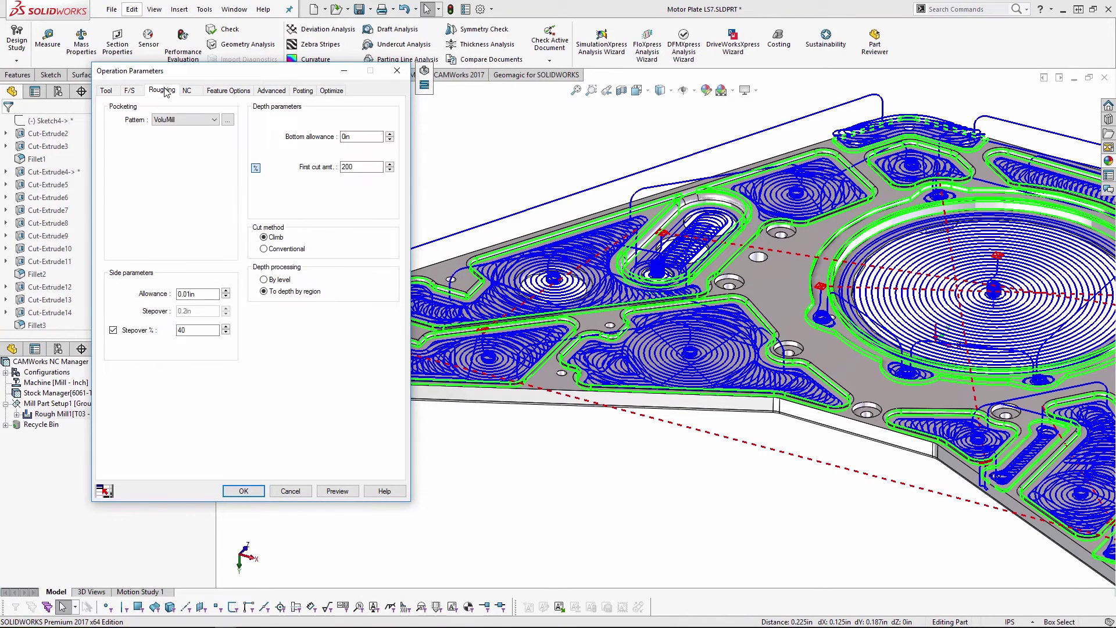
left_click(227, 120)
left_click_drag(340, 131, 308, 151)
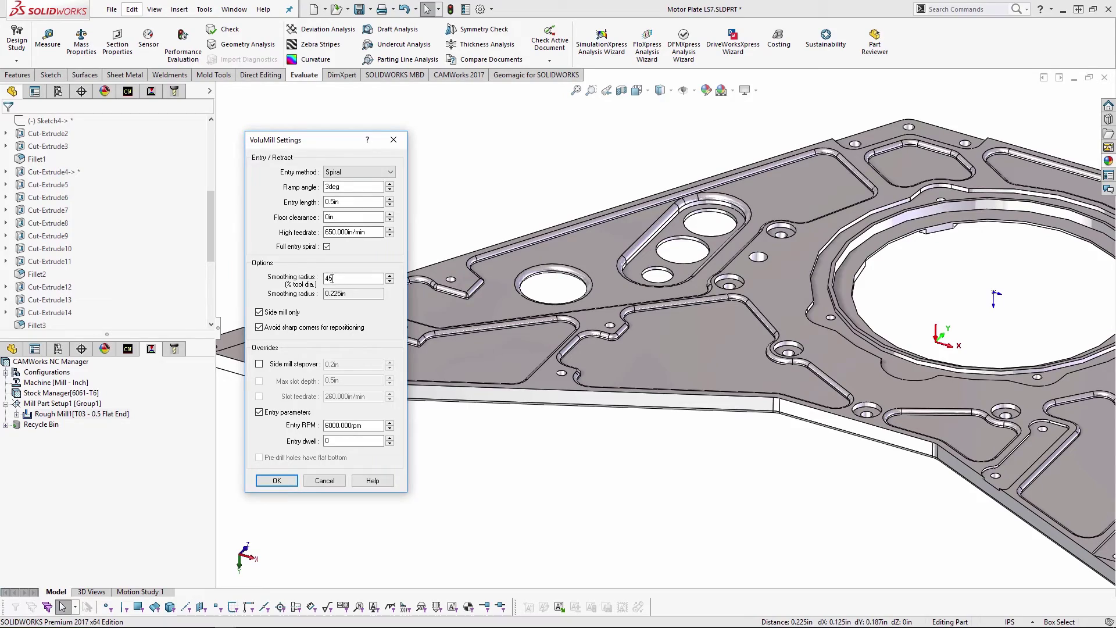
- Accept the VoluMill settings, inspect the toolpath around the narrow slot in the right arm, and select the slot's floor face
left_click(276, 480)
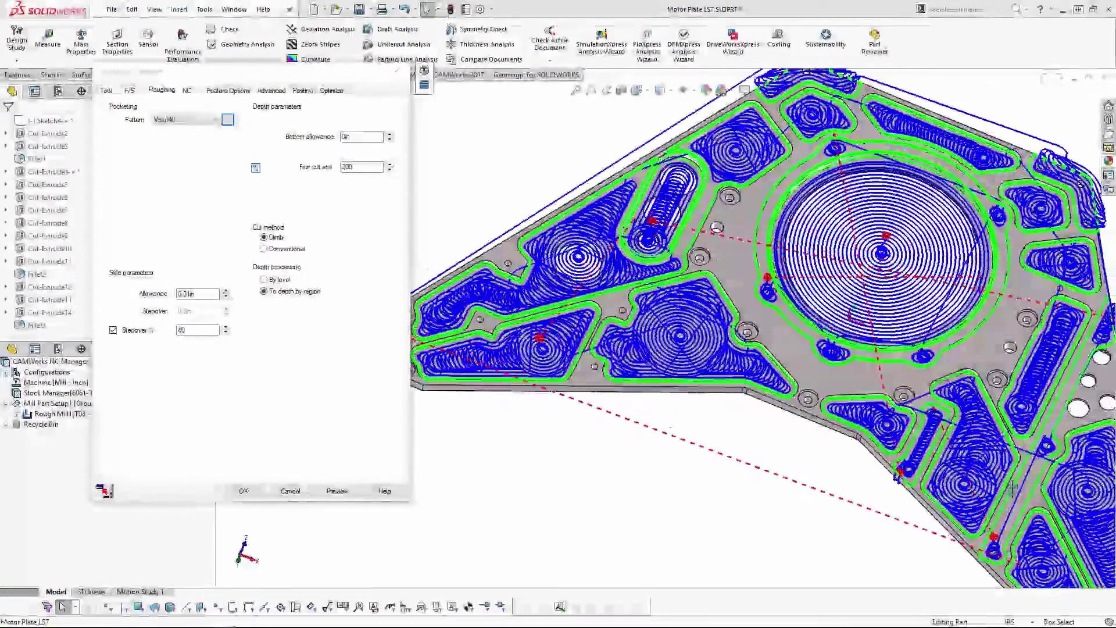
scroll(955, 428, "down", 10)
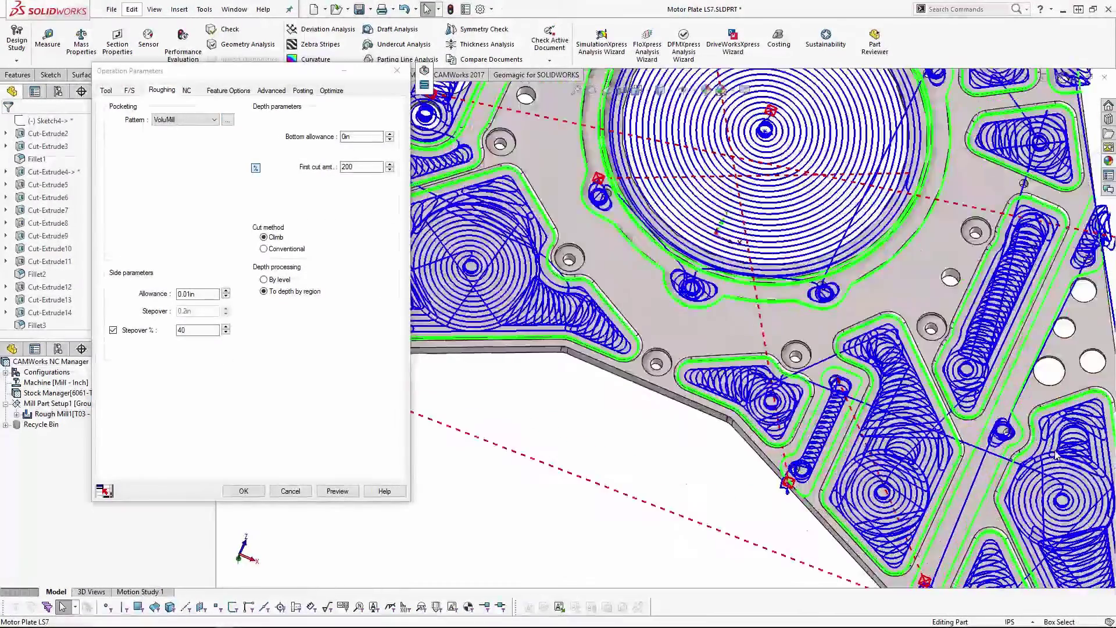
scroll(955, 429, "down", 8)
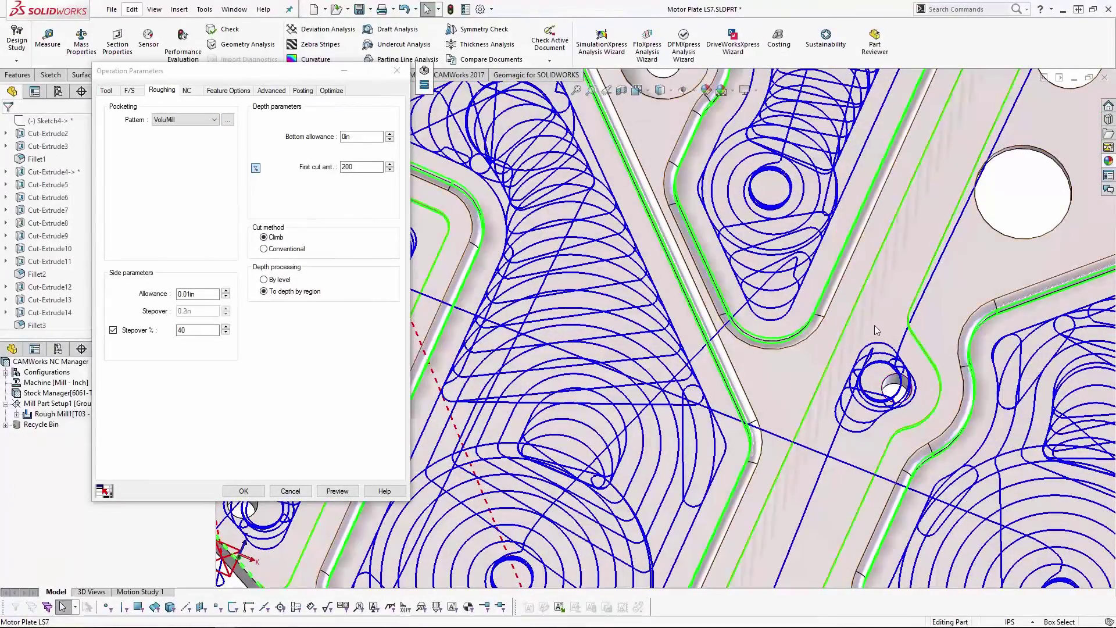
left_click(876, 330)
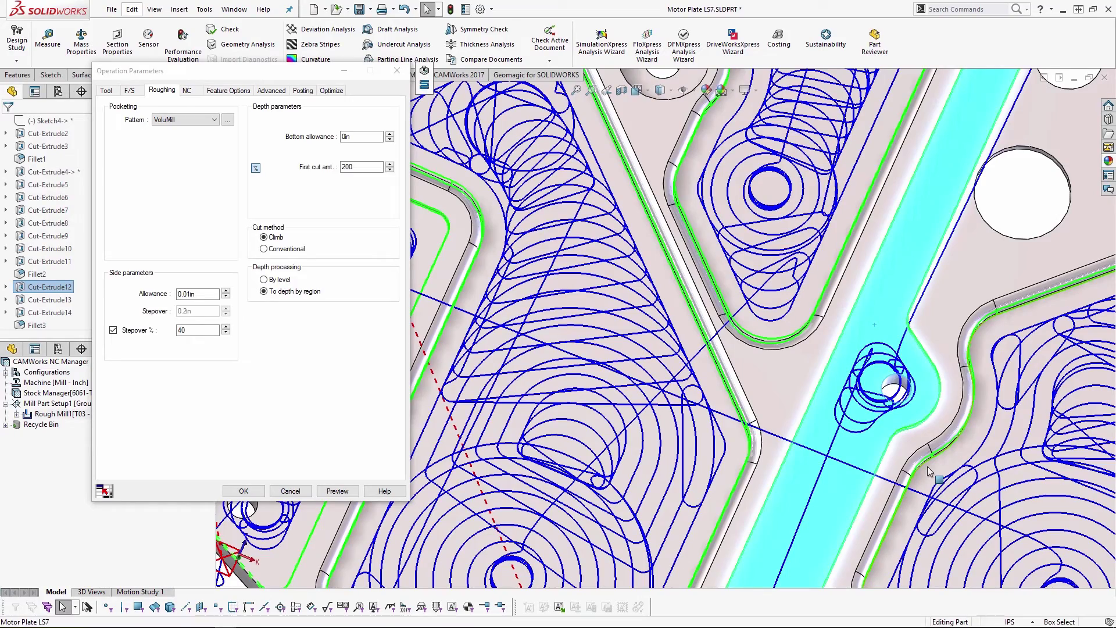
scroll(883, 385, "up", 3)
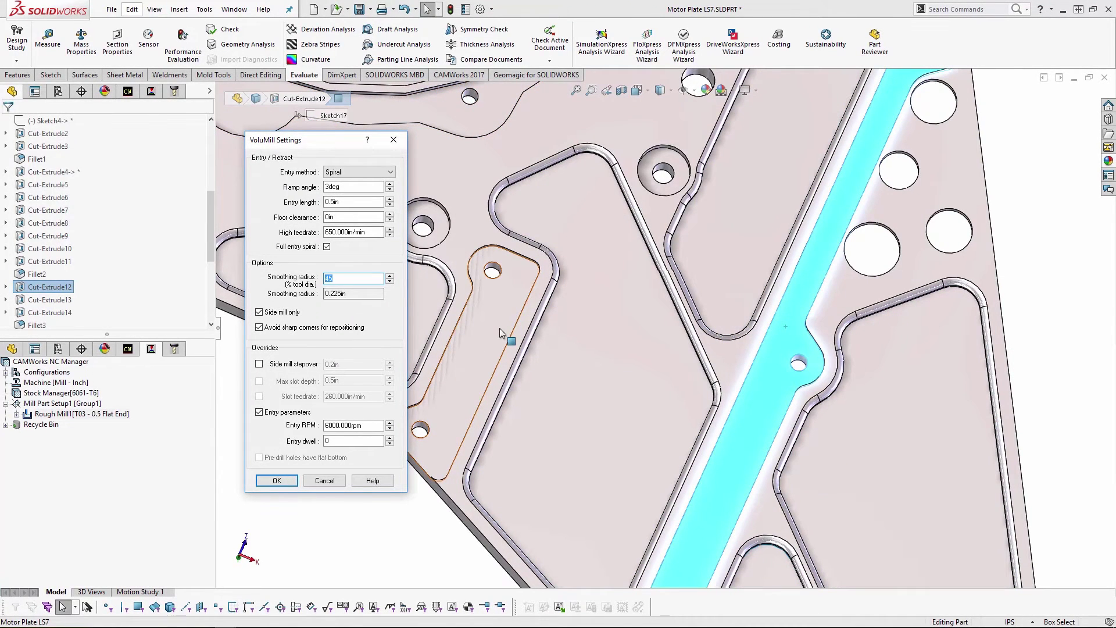
- Set the VoluMill smoothing radius to 5% of the tool diameter and preview the toolpath through the right arm's narrow slots
type("5")
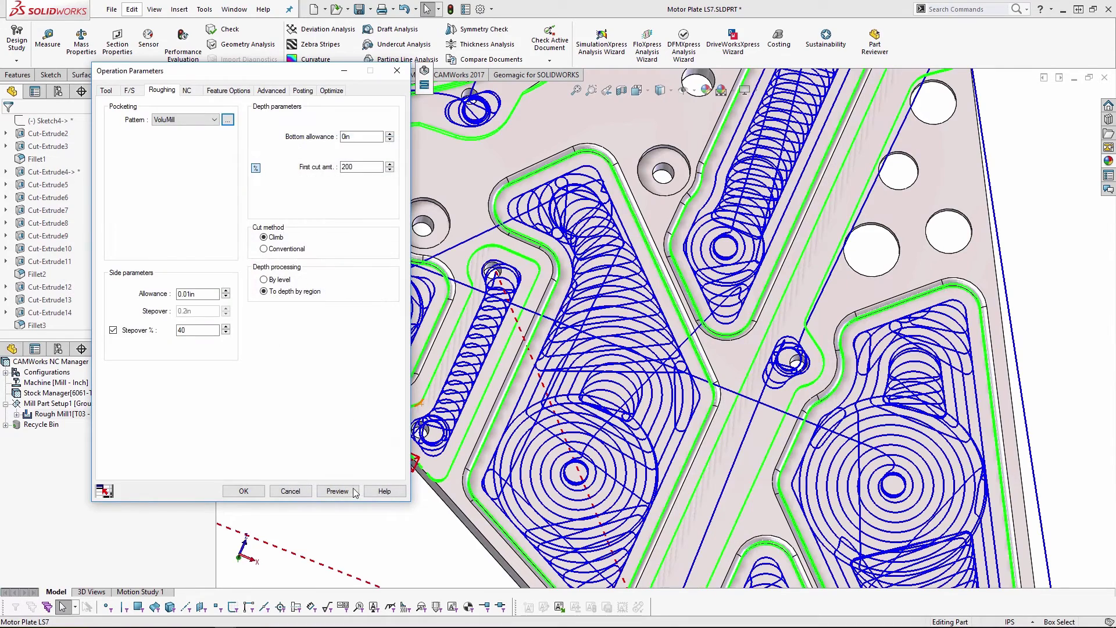
left_click(348, 493)
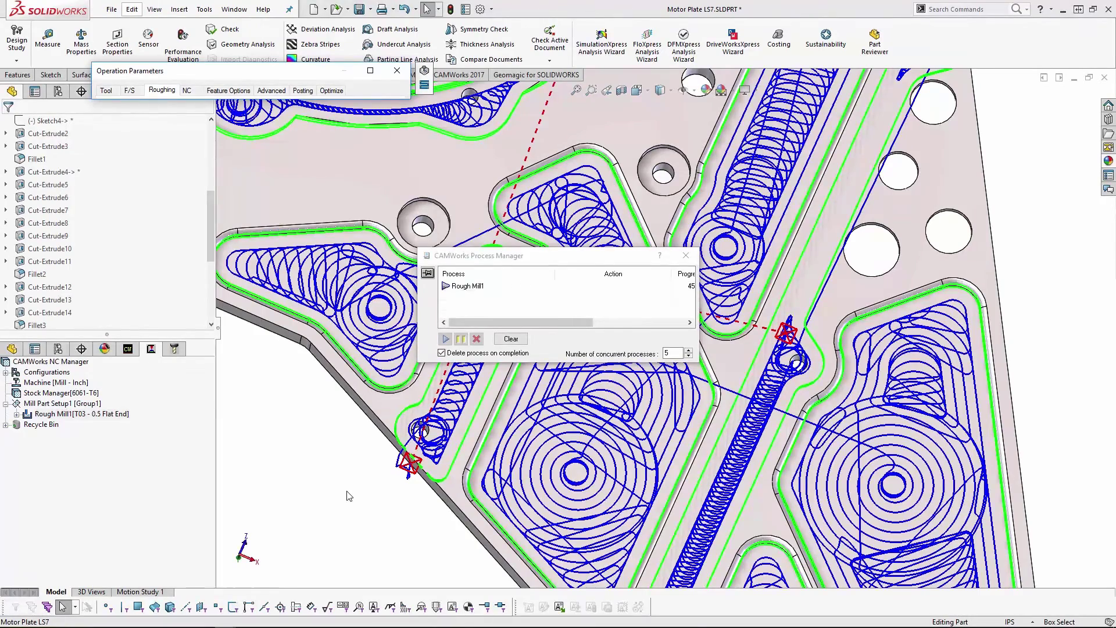
scroll(662, 322, "up", 3)
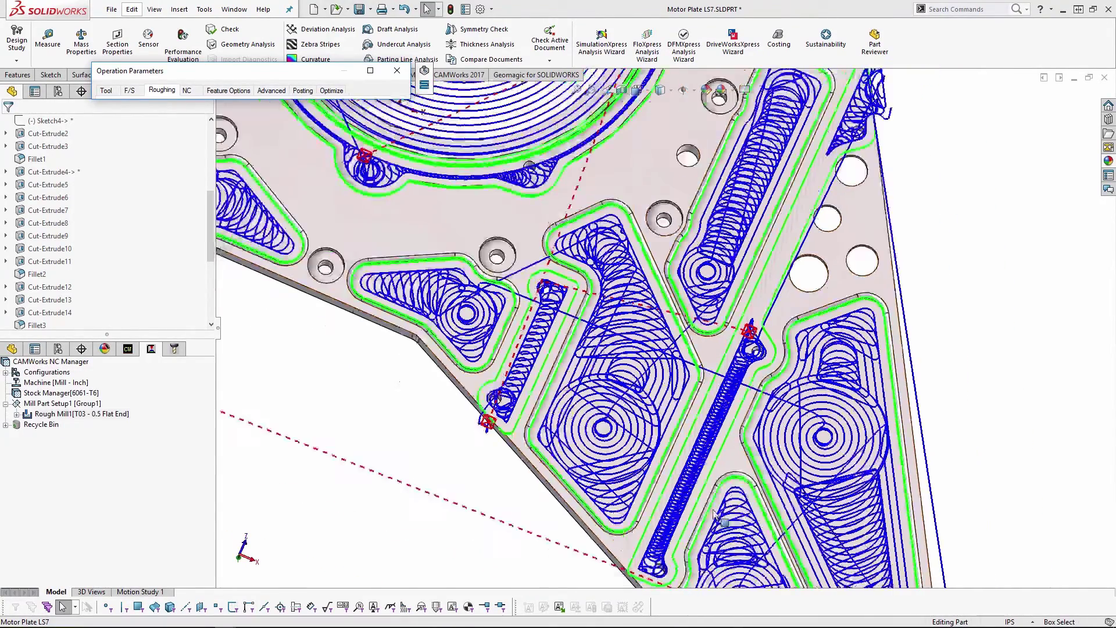
scroll(714, 514, "down", 4)
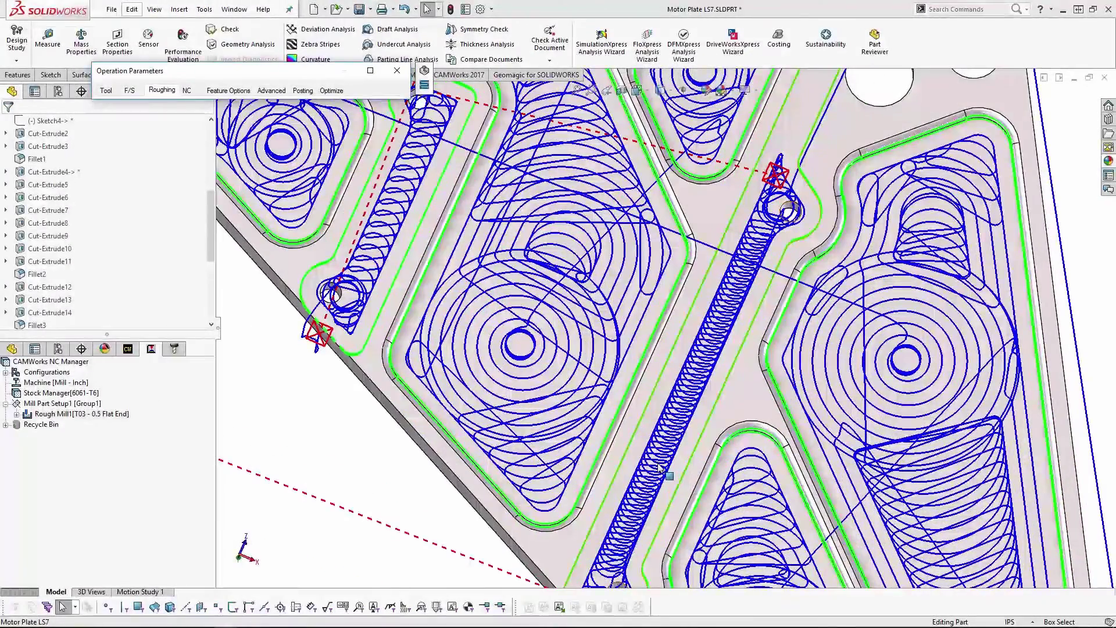
scroll(663, 322, "up", 5)
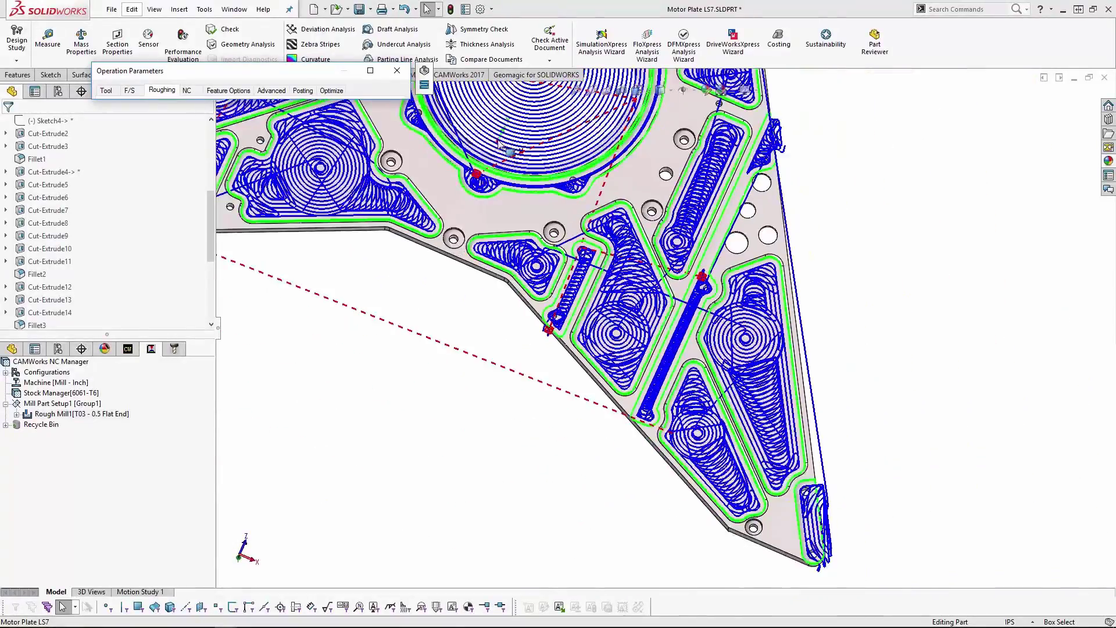
- Inspect the tight passes in the narrow channel around the centre bore and the toolpath in the adjacent large pocket
scroll(499, 144, "down", 8)
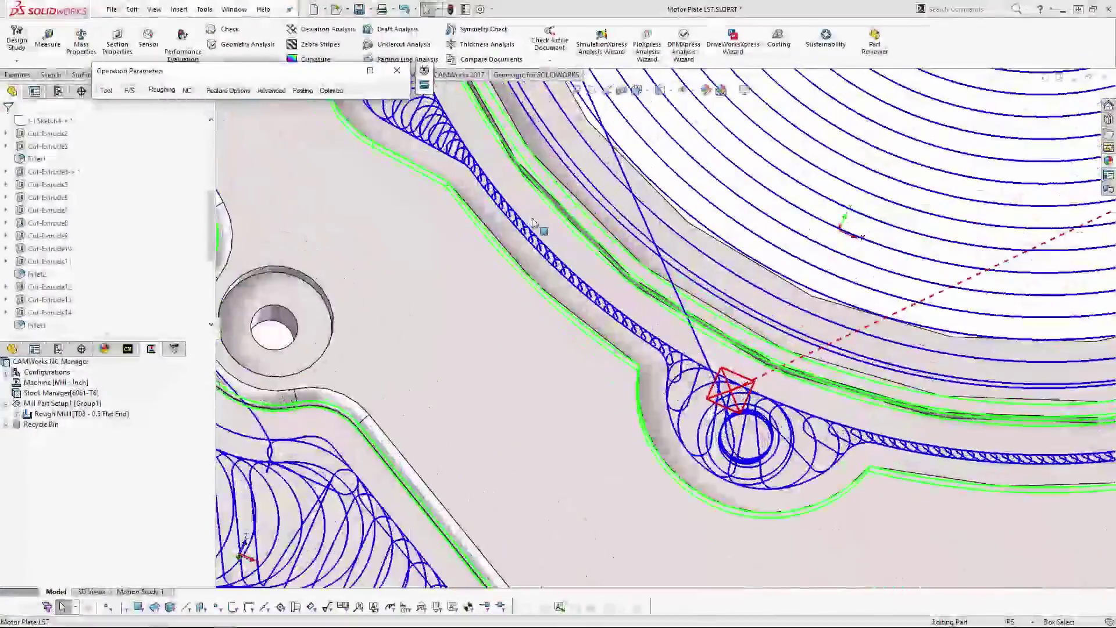
scroll(534, 223, "down", 3)
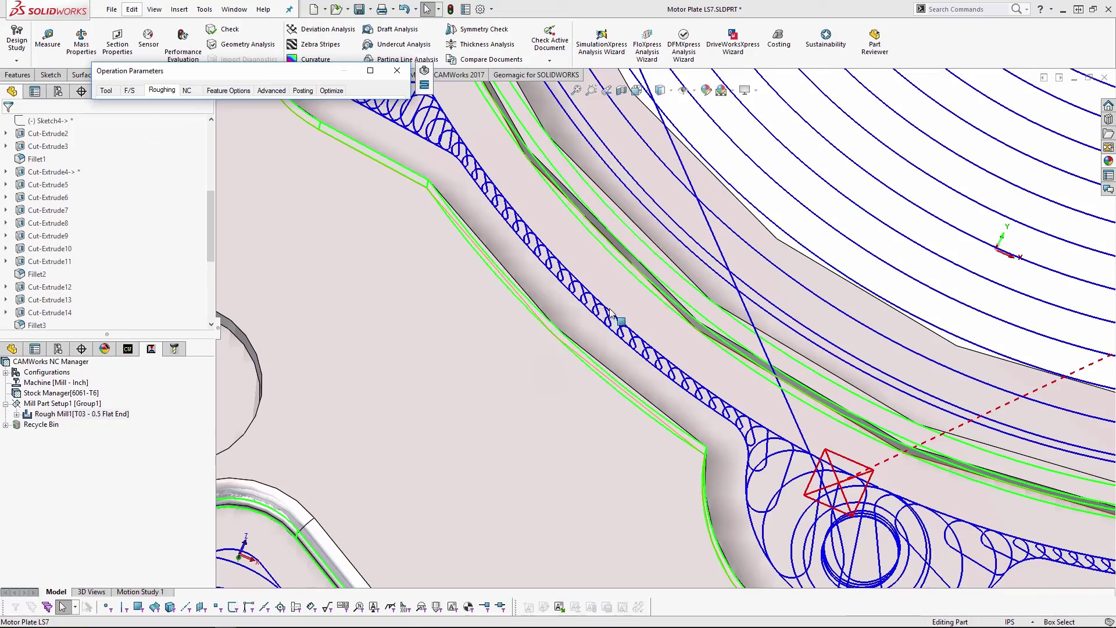
scroll(599, 308, "up", 5)
scroll(622, 323, "up", 6)
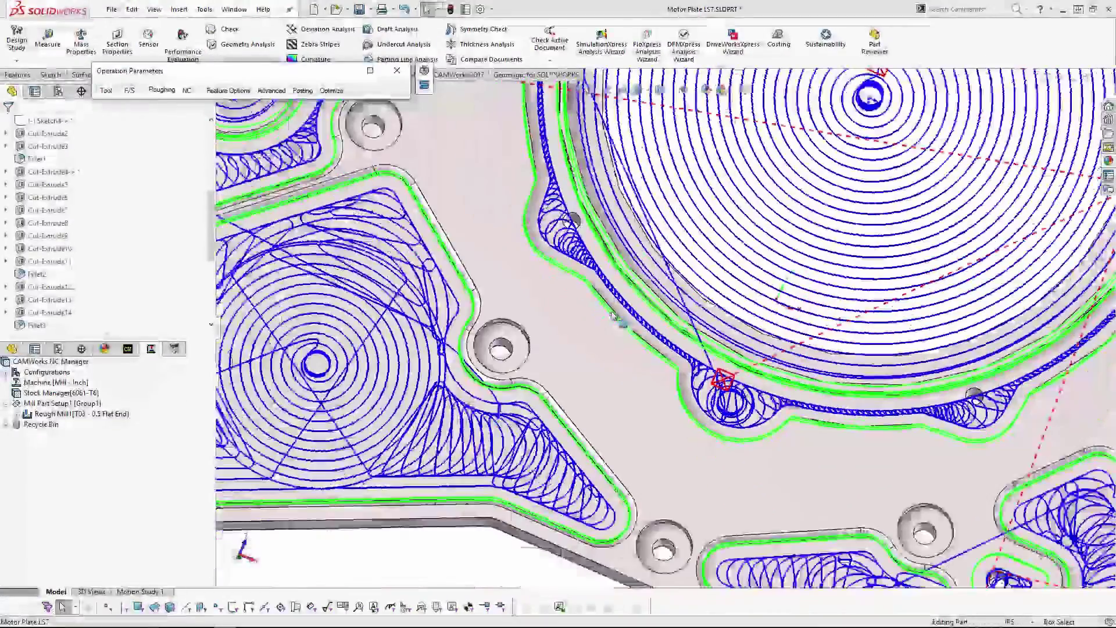
scroll(397, 369, "down", 4)
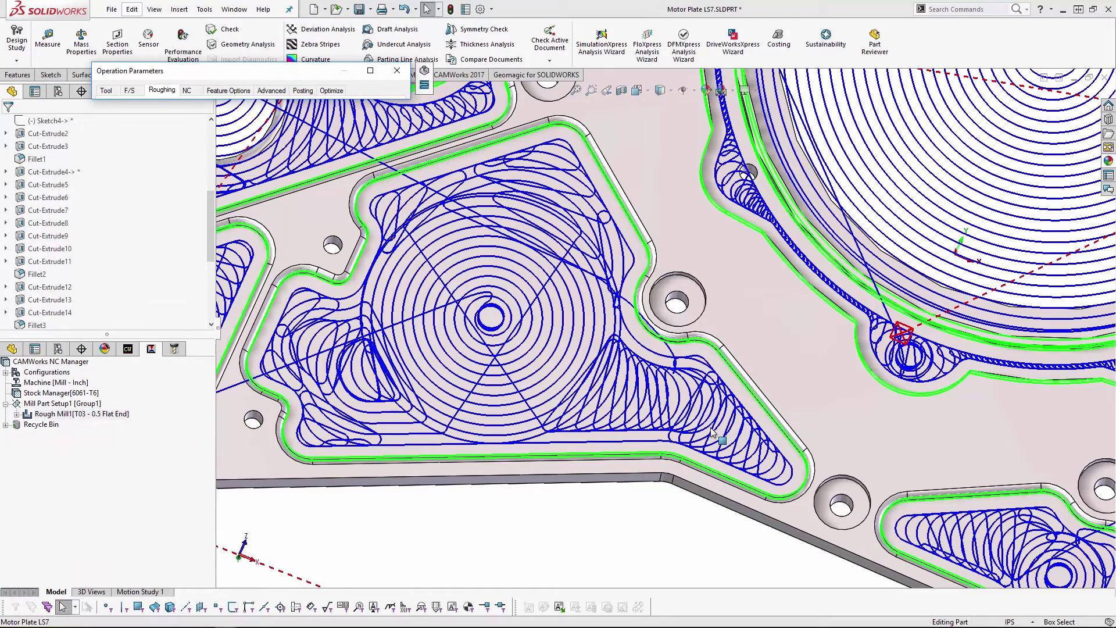
mouse_move(399, 81)
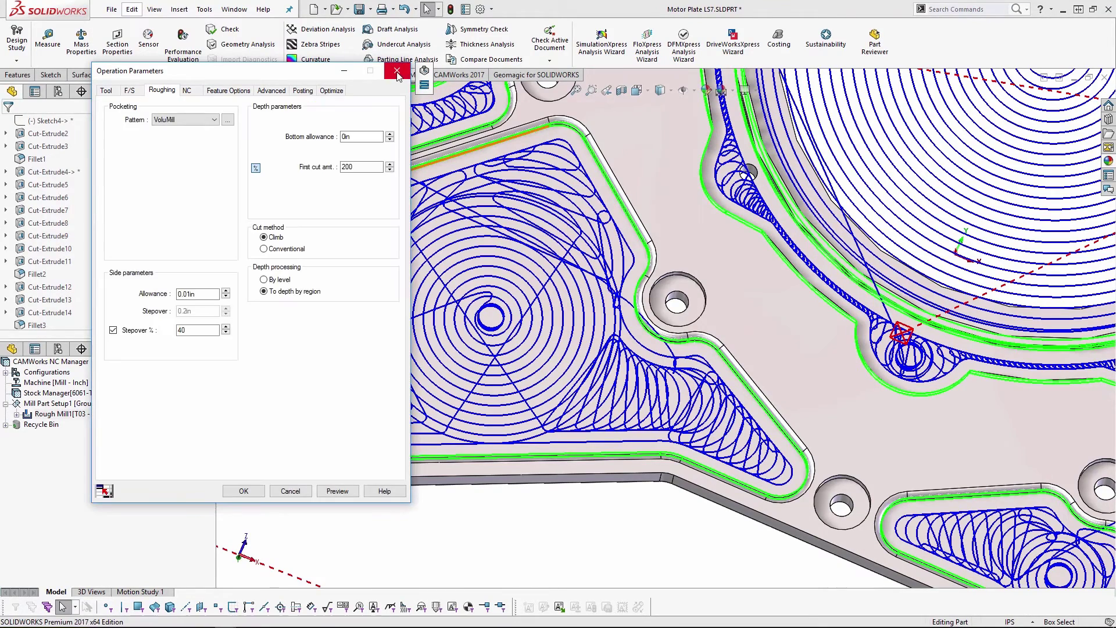
- Examine the toolpath's repositioning moves between the pockets from the side of the plate
middle_click_drag(649, 376, 656, 153)
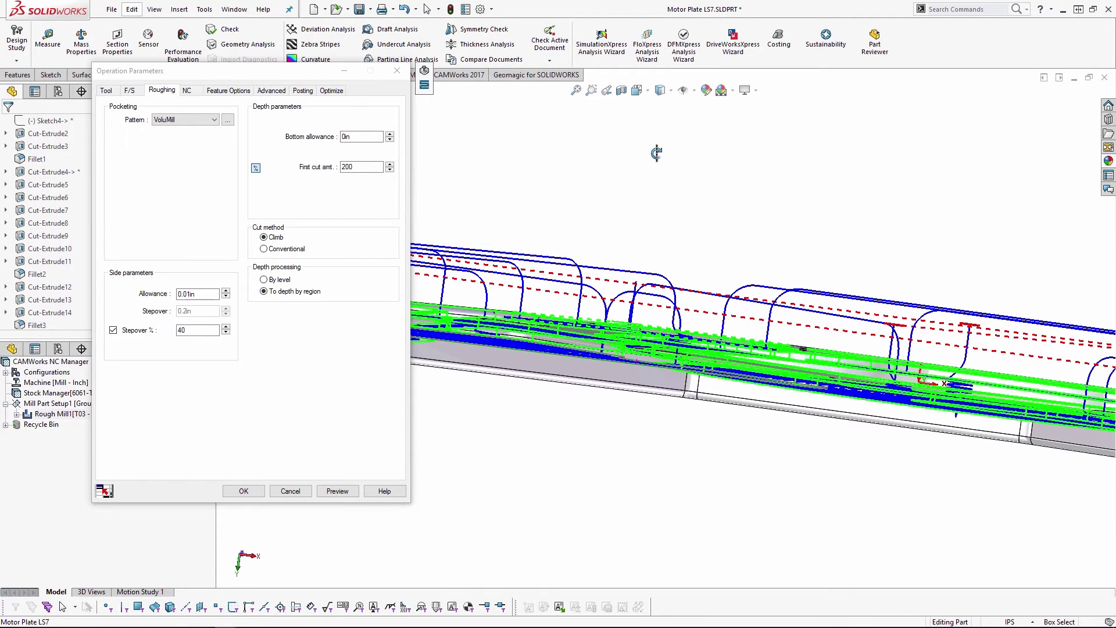
middle_click_drag(656, 153, 660, 150)
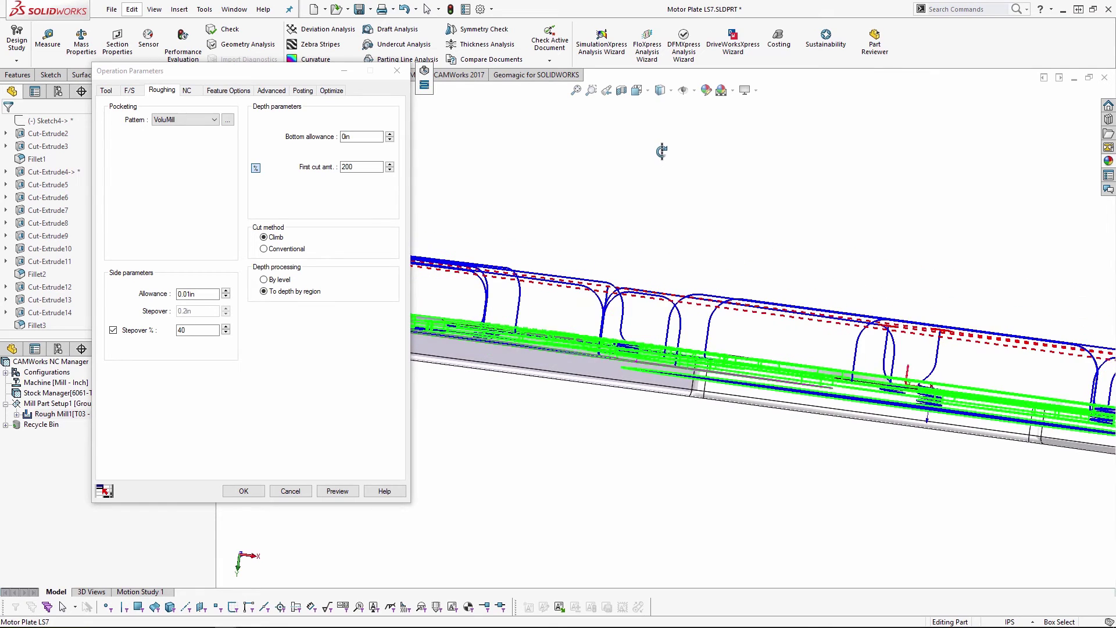
scroll(656, 322, "down", 3)
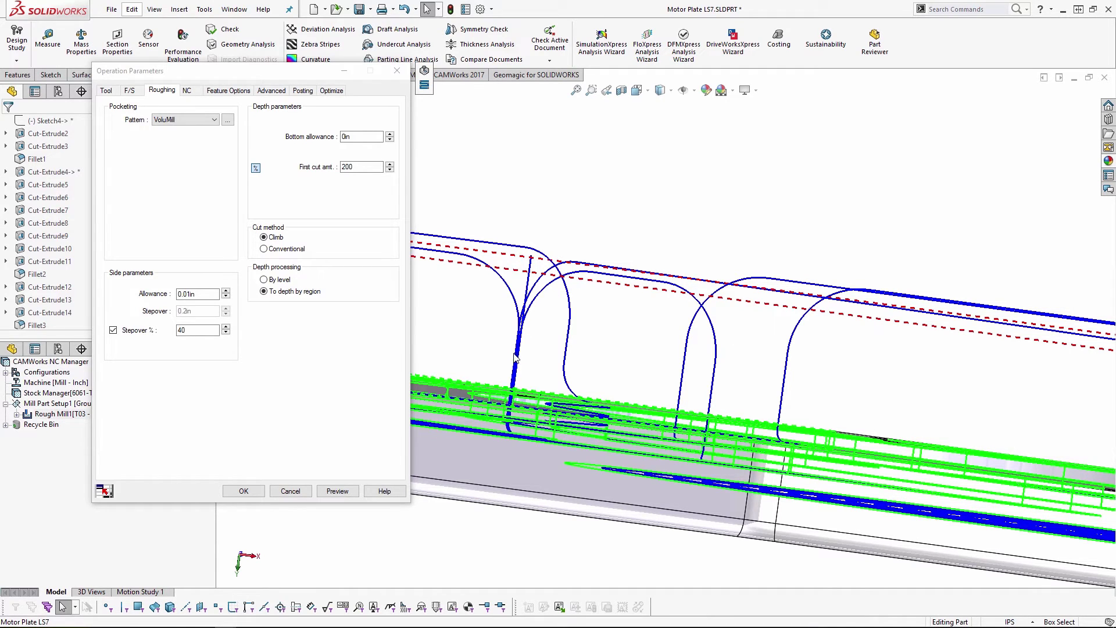
- Turn off Avoid sharp corners for repositioning in the VoluMill settings and preview the toolpath
left_click(227, 119)
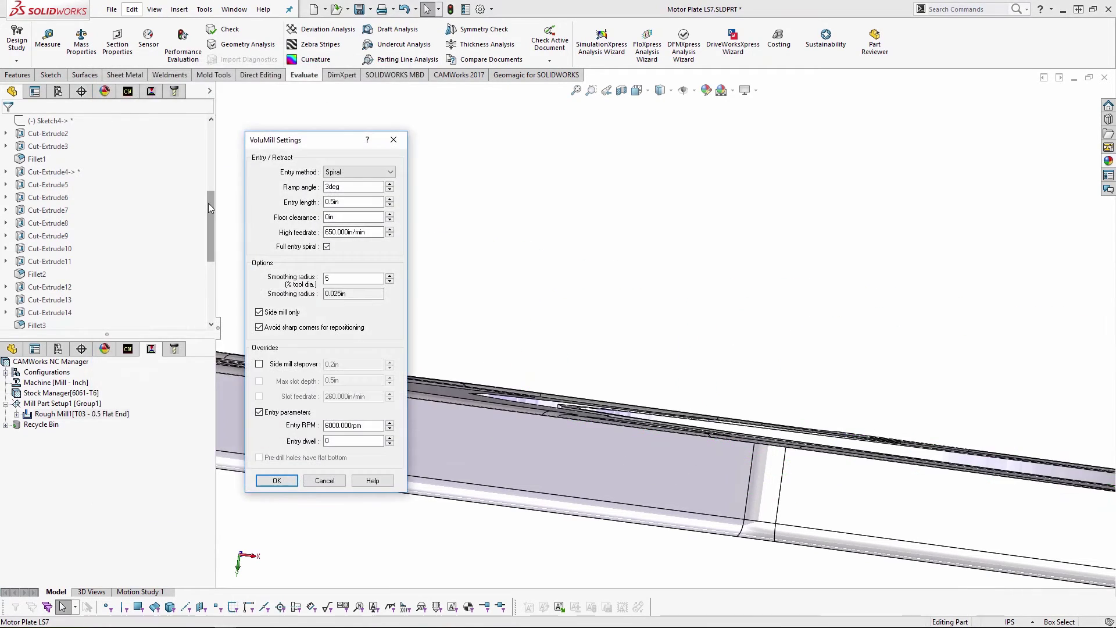
left_click(259, 327)
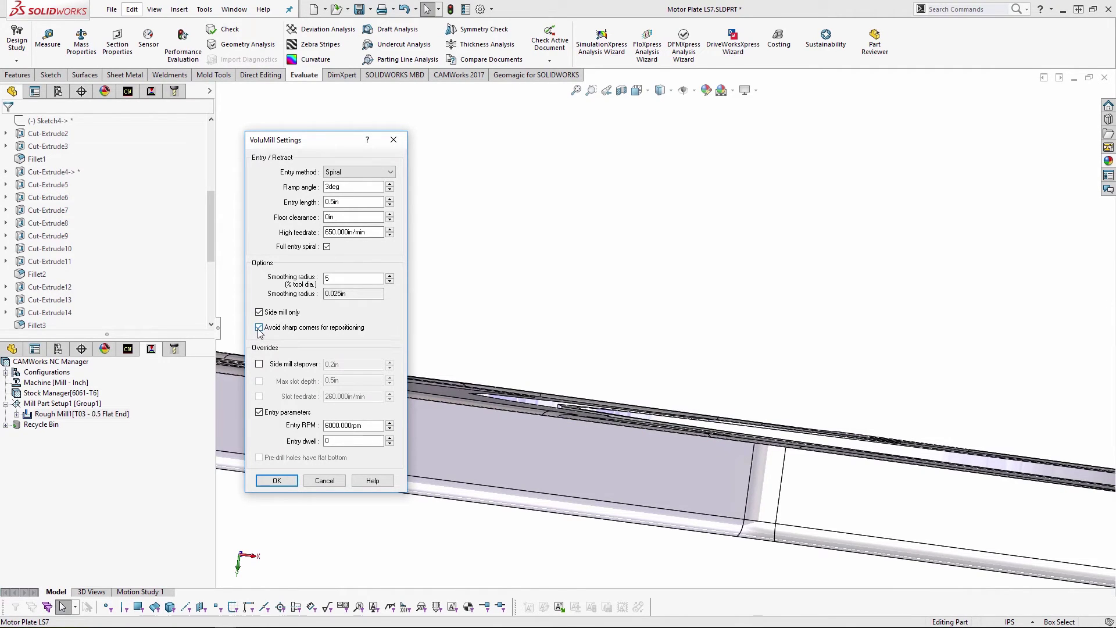
left_click(272, 480)
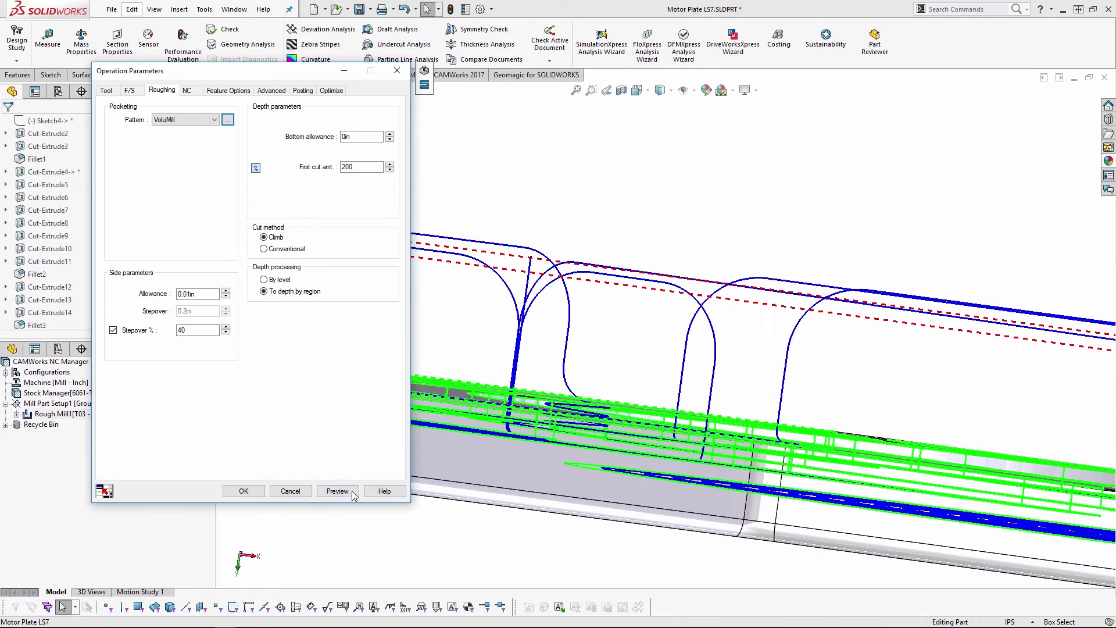
left_click(353, 493)
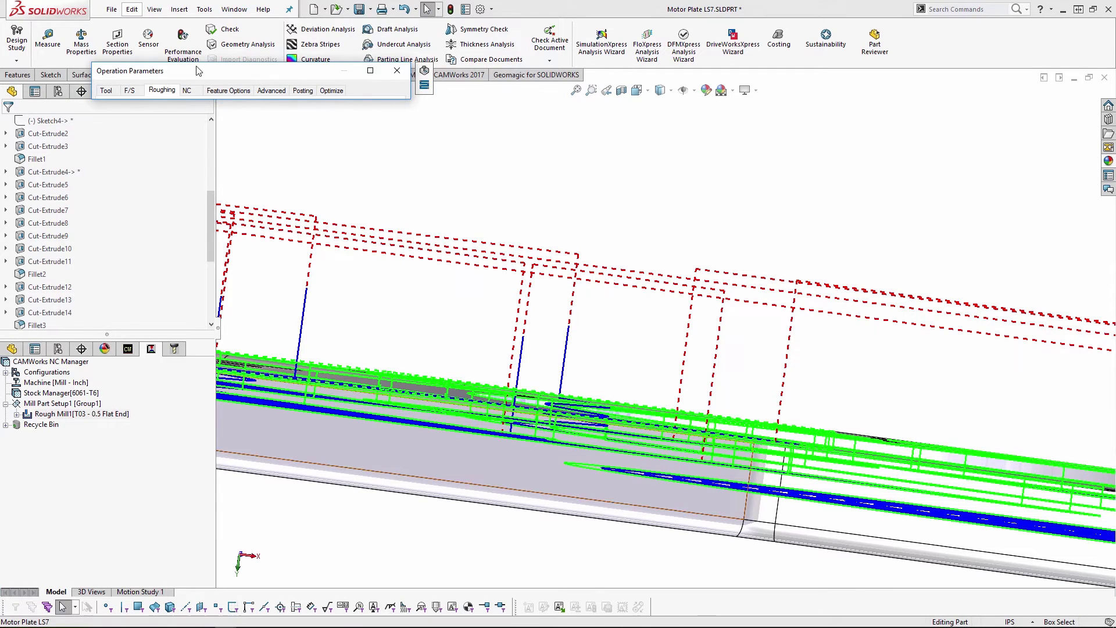
- Turn Avoid sharp corners for repositioning back on, set the floor clearance to 0.01 in, and preview the toolpath
left_click(228, 119)
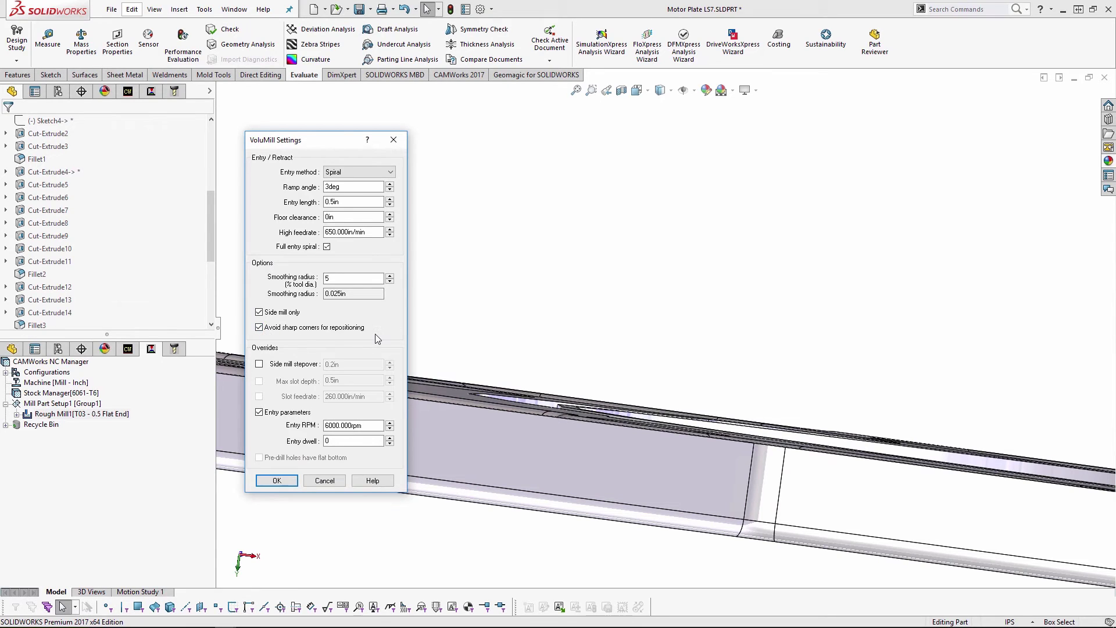
left_click(277, 480)
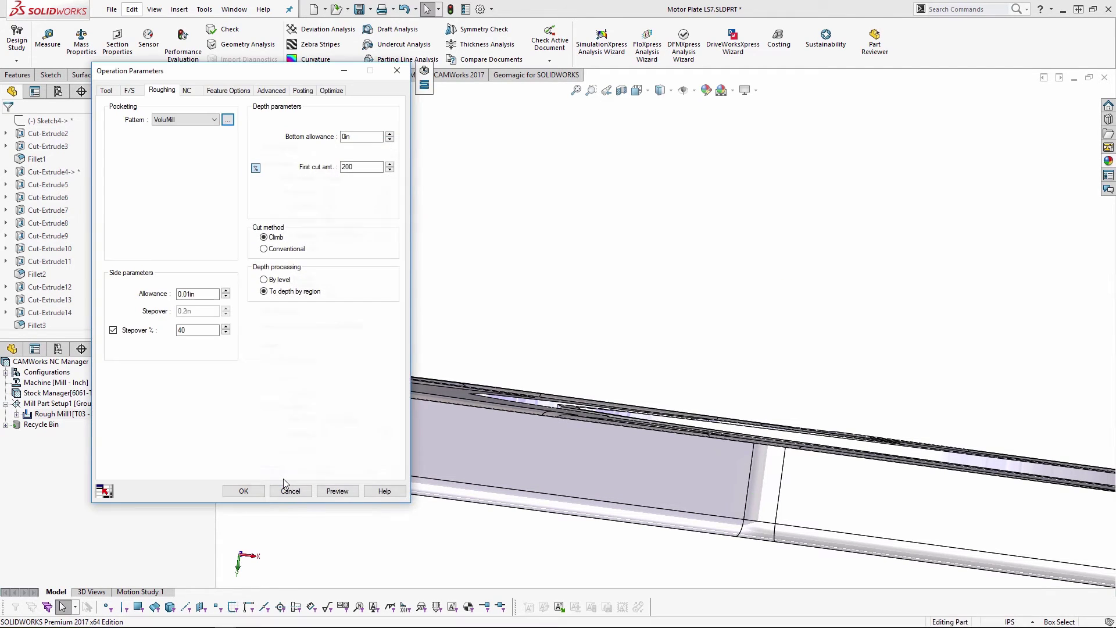
left_click(228, 119)
double_click(337, 217)
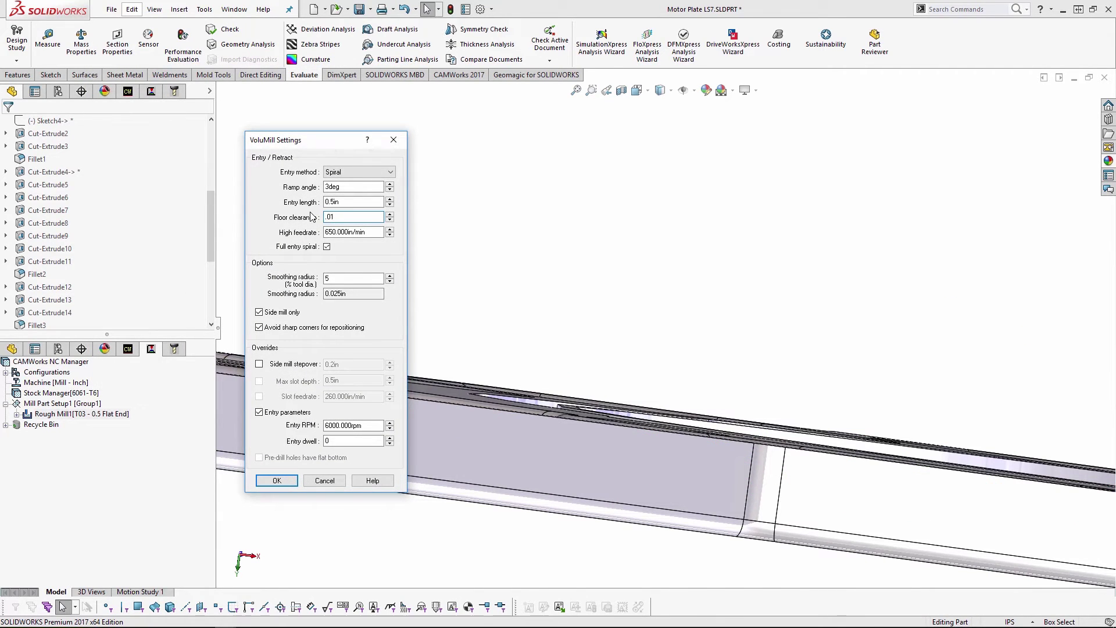
type(".01")
left_click(283, 481)
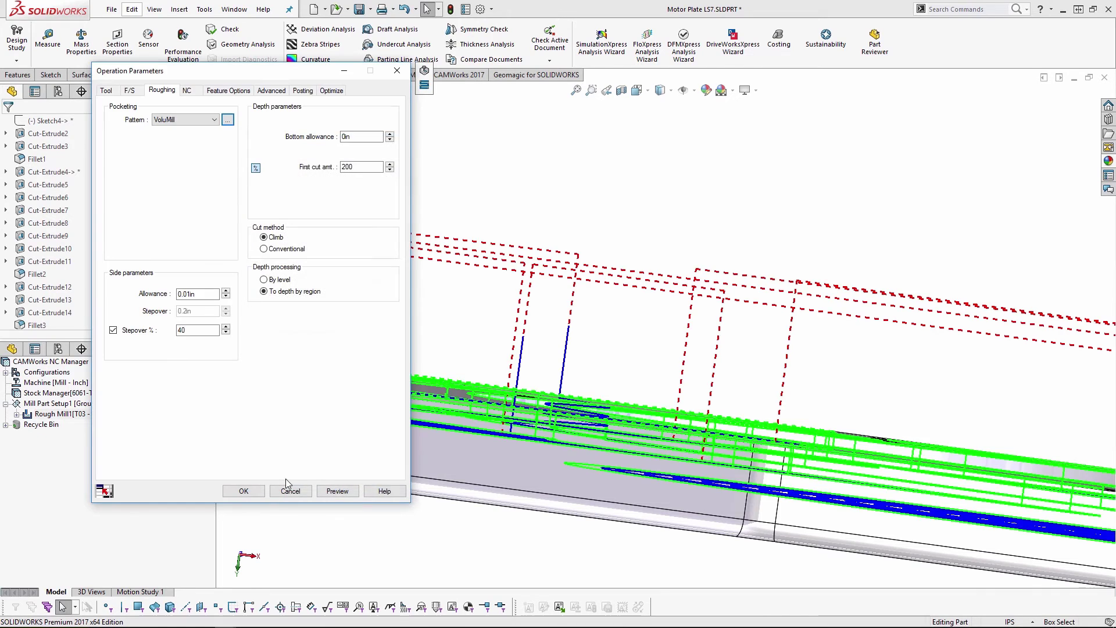
left_click(343, 489)
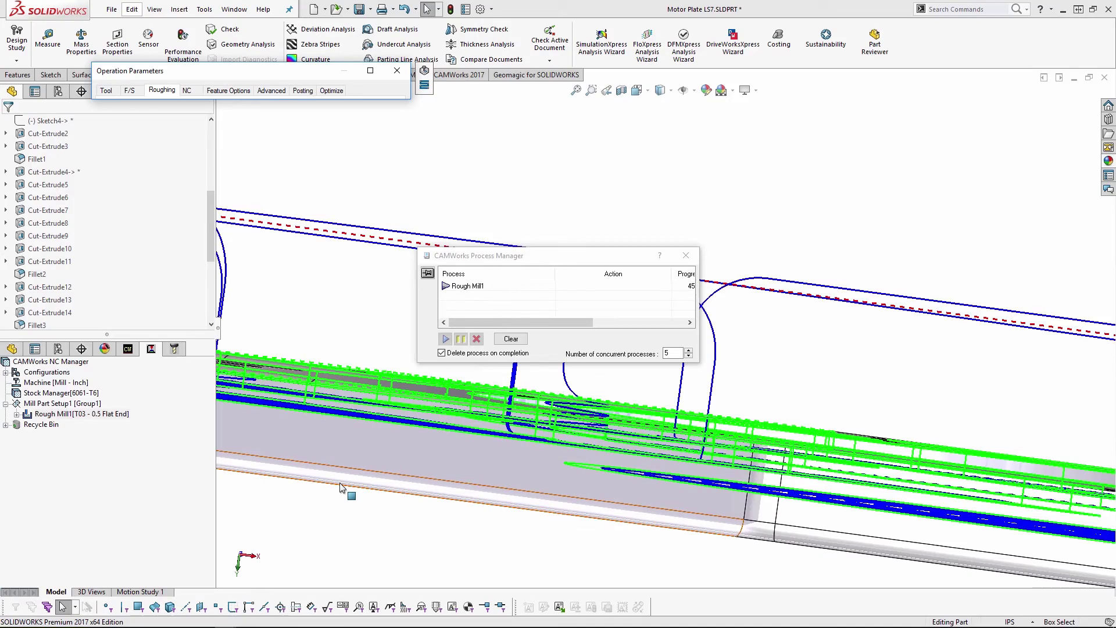
- Show the whole plate at an angle, change the VoluMill smoothing radius, and preview the toolpath
scroll(618, 302, "up", 5)
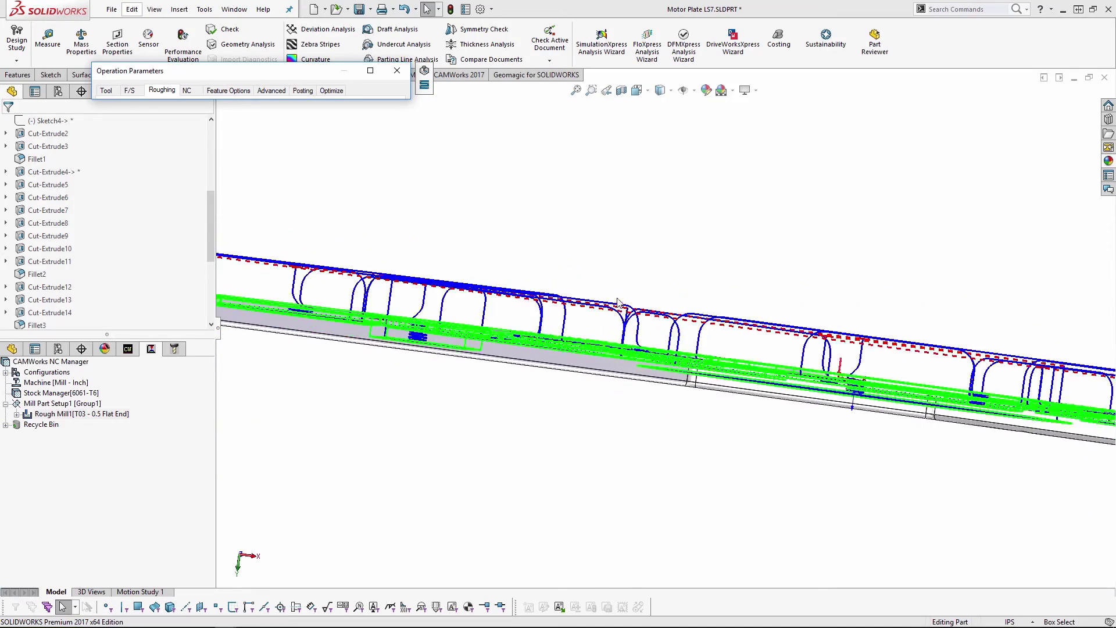
middle_click_drag(618, 302, 581, 352)
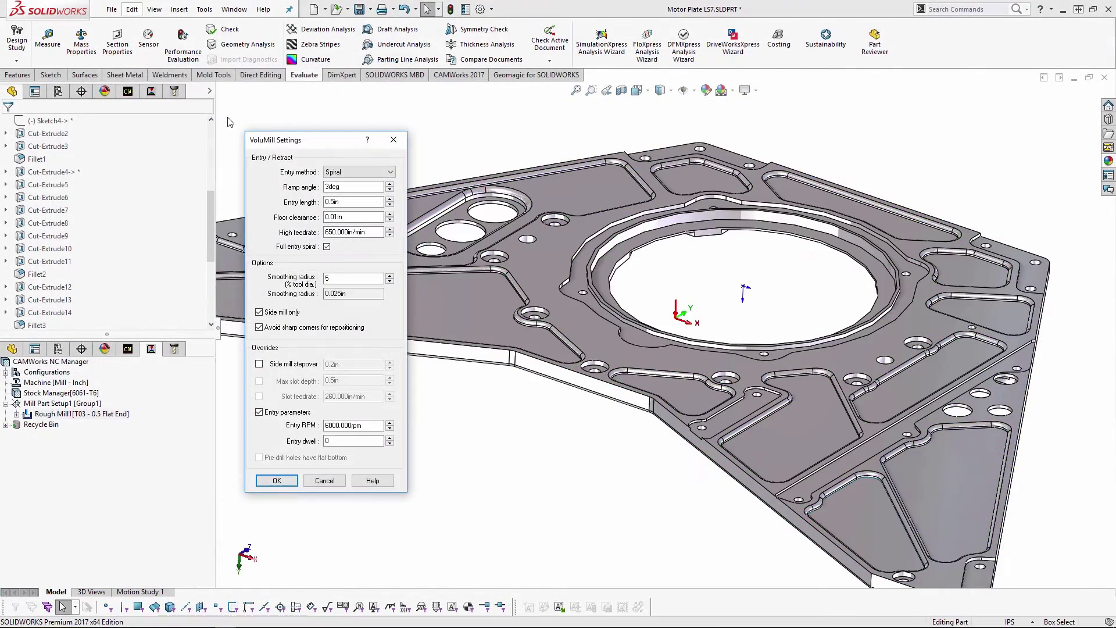
double_click(337, 278)
left_click(276, 480)
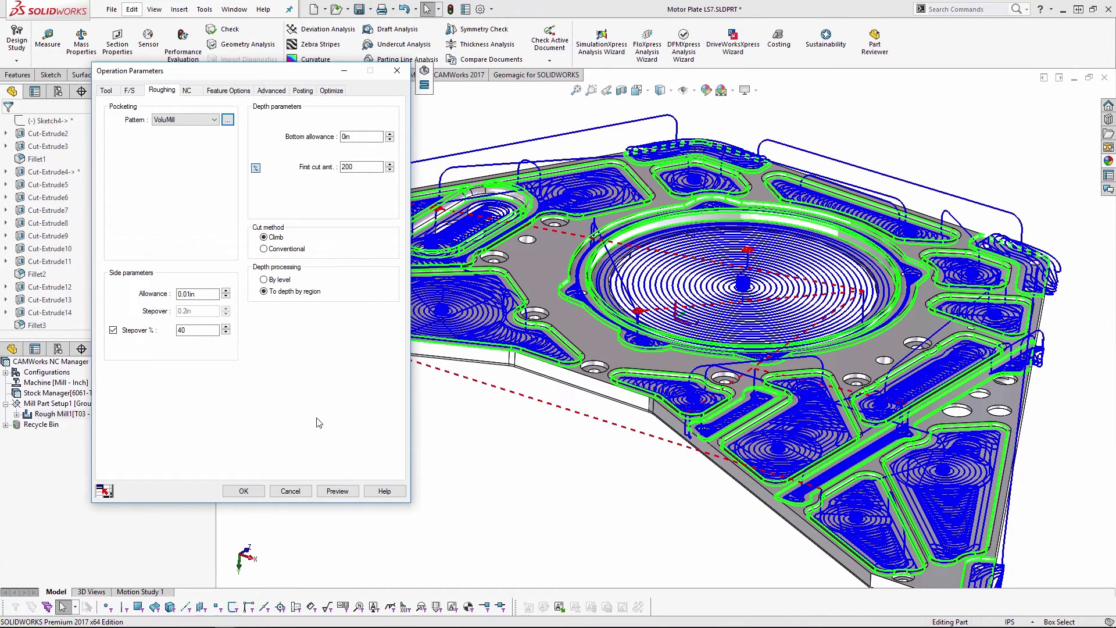
left_click(346, 493)
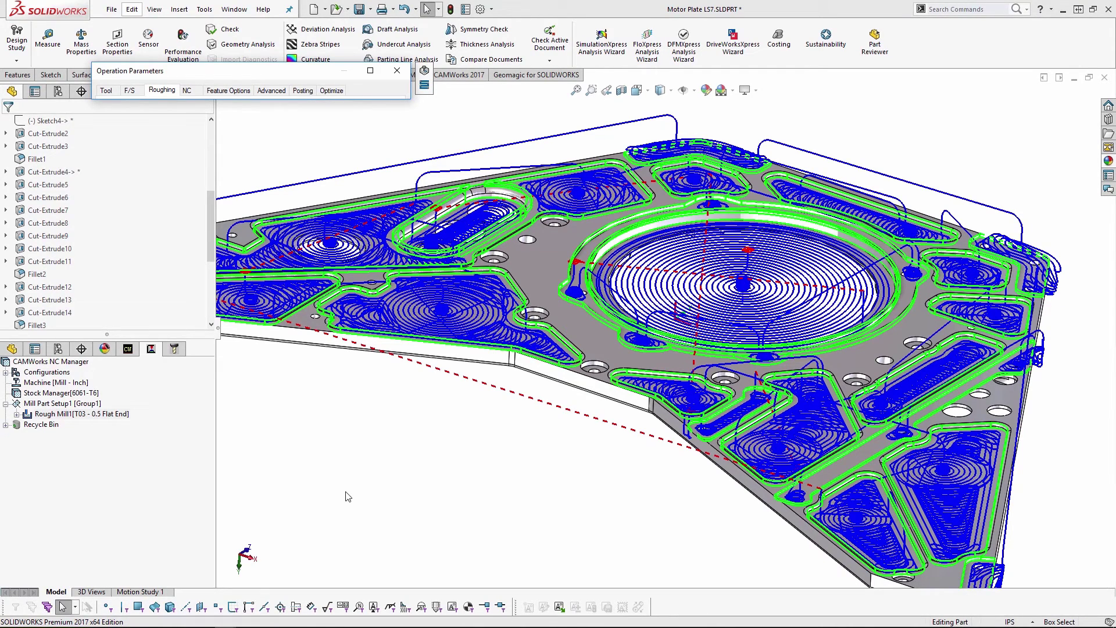
- Review the toolpath analysis and estimated machining time of the operation and close its parameters
left_click(330, 90)
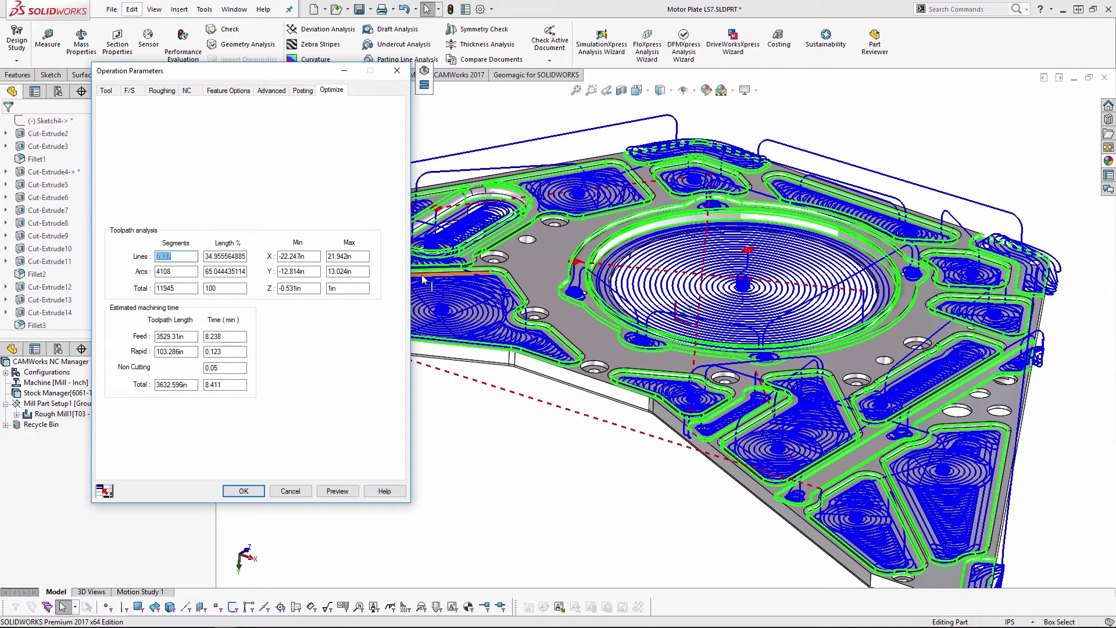
left_click(397, 70)
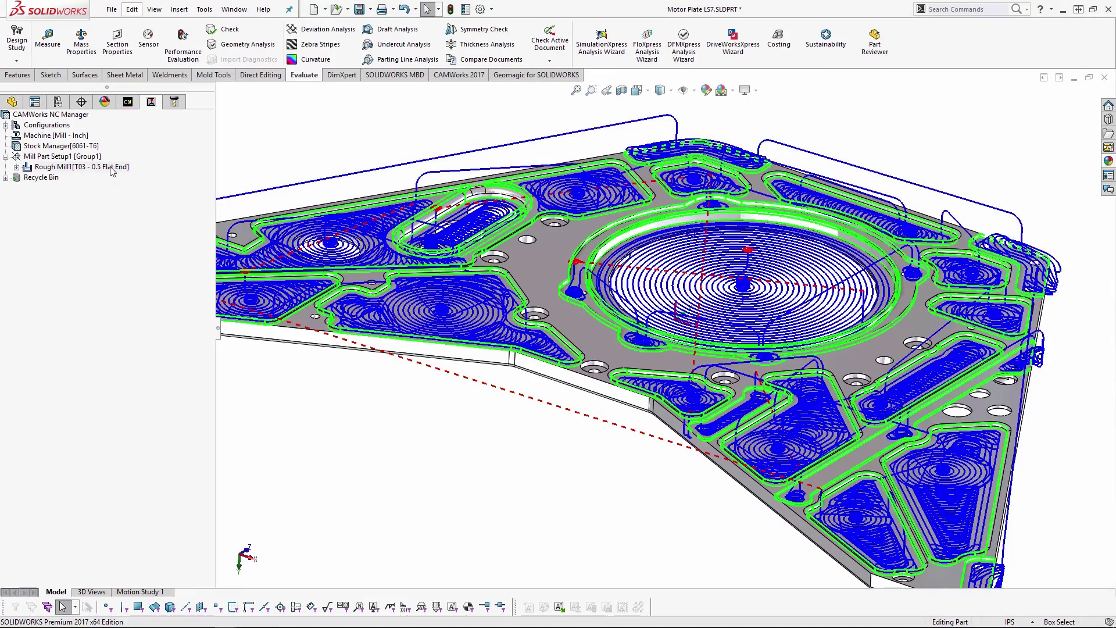
- Open the parameters of Rough Mill1 and change its pocketing pattern from VoluMill to Pocket Out
double_click(112, 167)
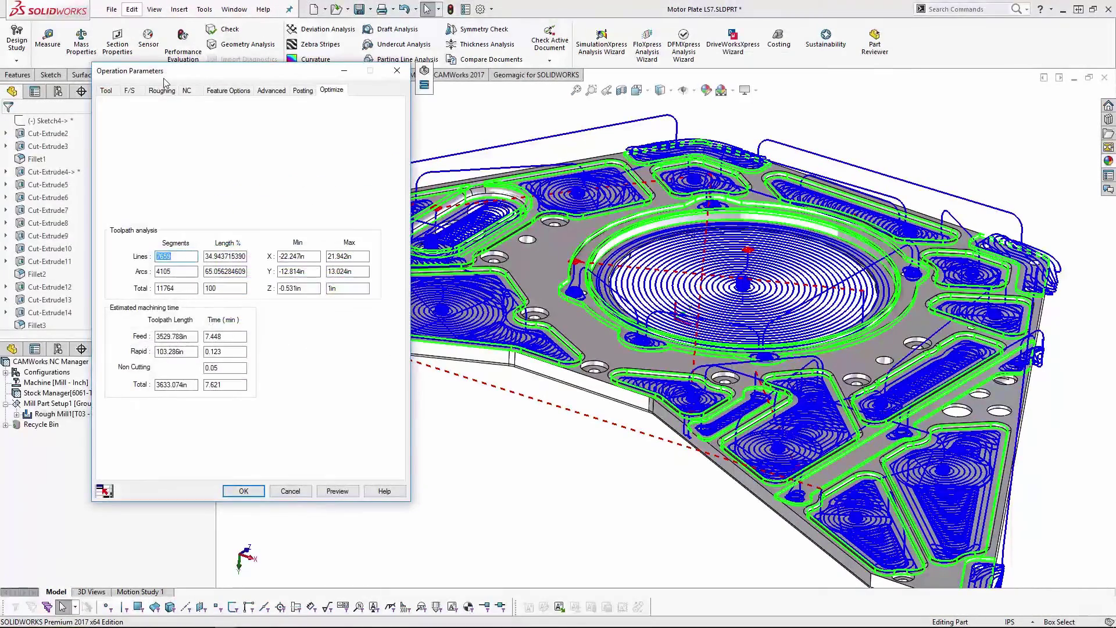
left_click(163, 89)
left_click(205, 120)
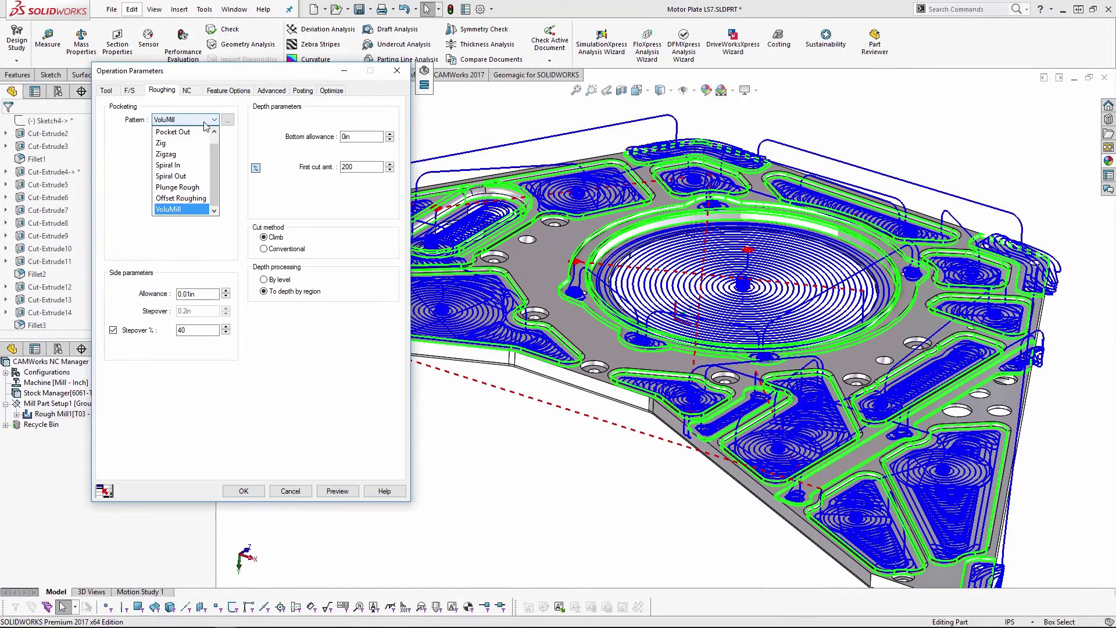
left_click(185, 132)
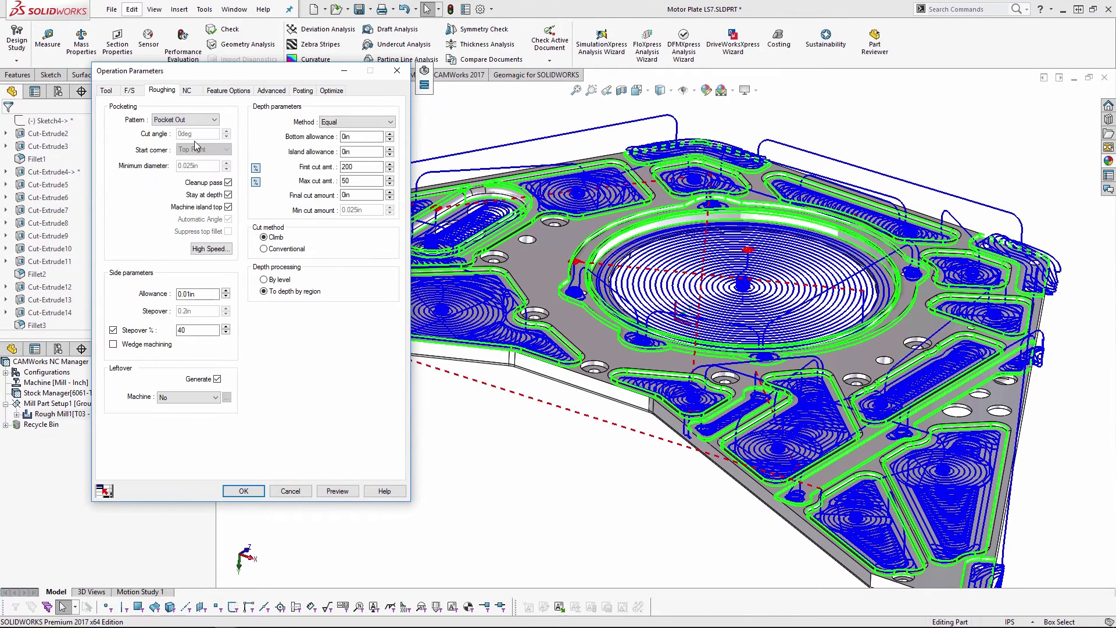
- Examine the first cut amount and stepover percentage of the Pocket Out pattern against the toolpath on the plate
double_click(363, 168)
double_click(203, 330)
middle_click_drag(581, 349, 581, 395)
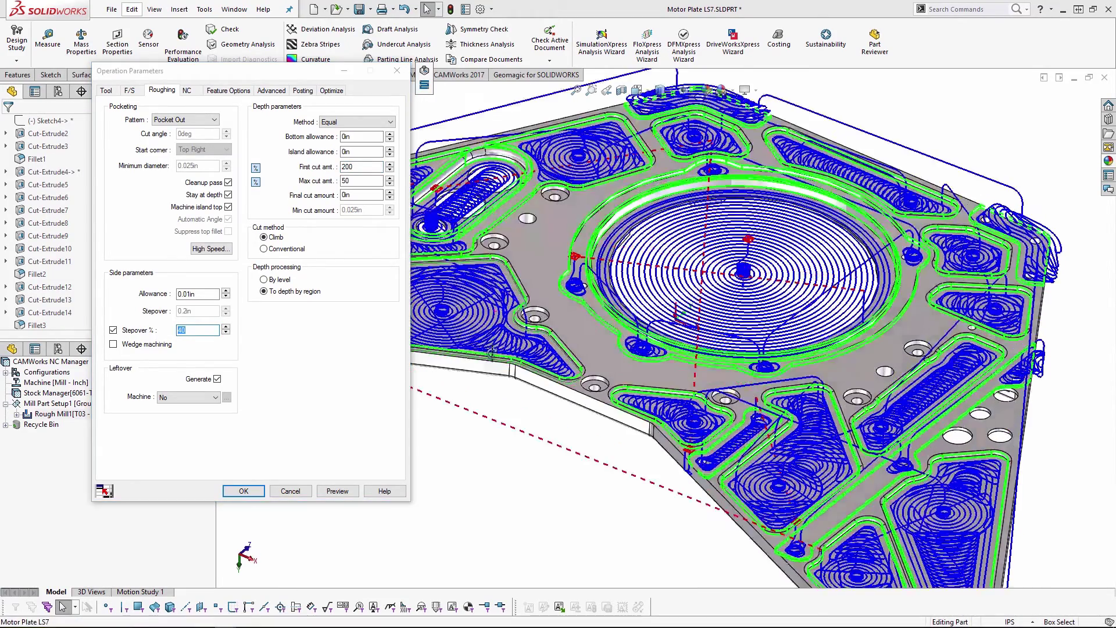
middle_click_drag(491, 353, 630, 323)
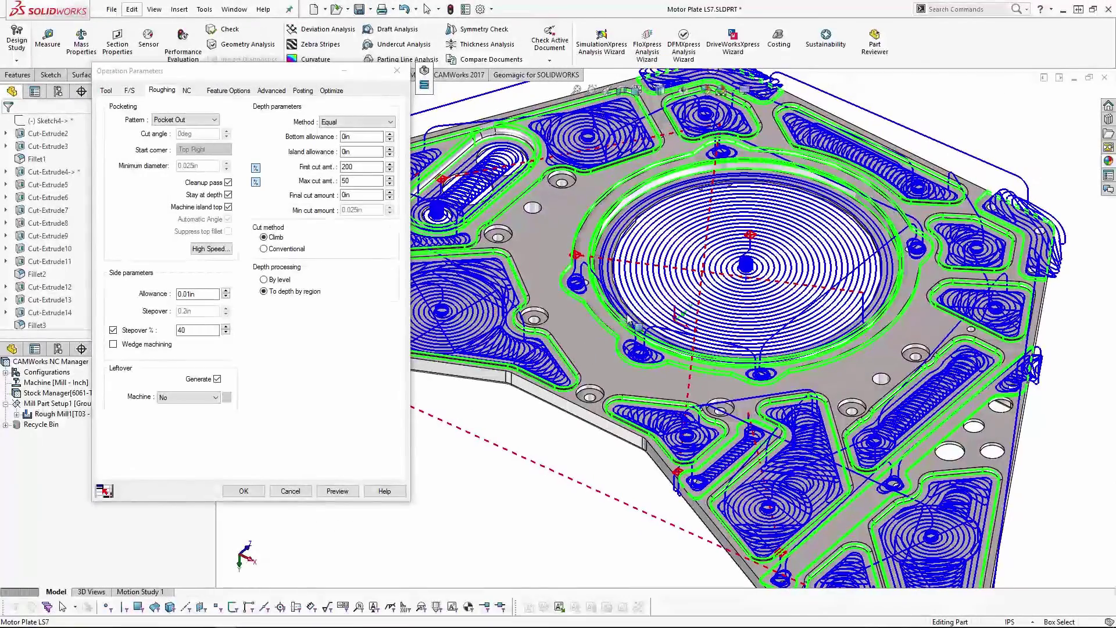
left_click(181, 330)
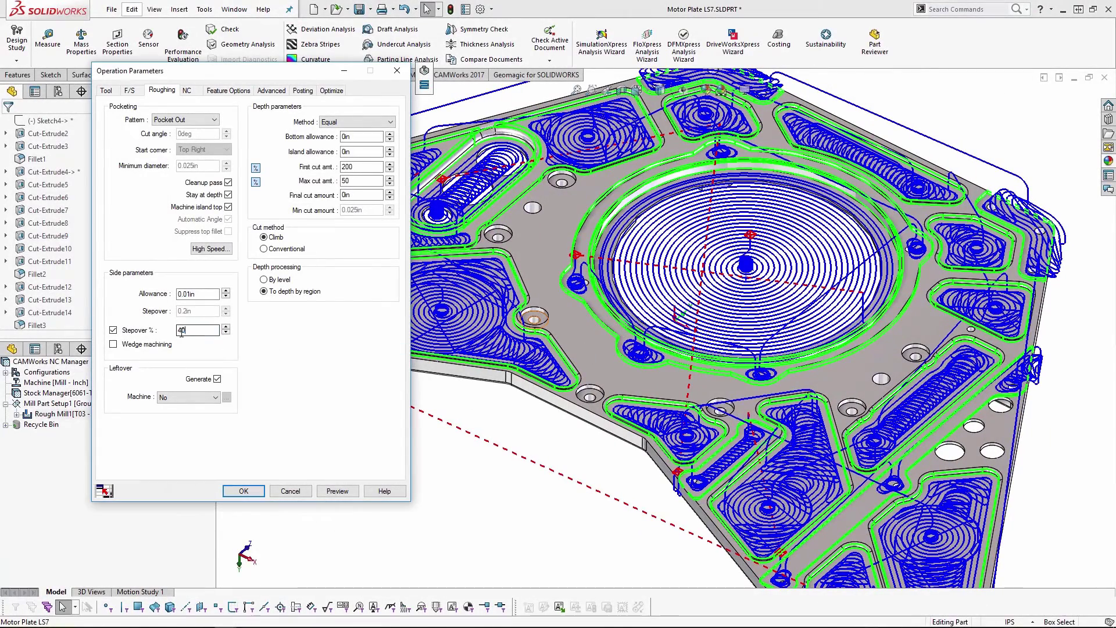
double_click(181, 330)
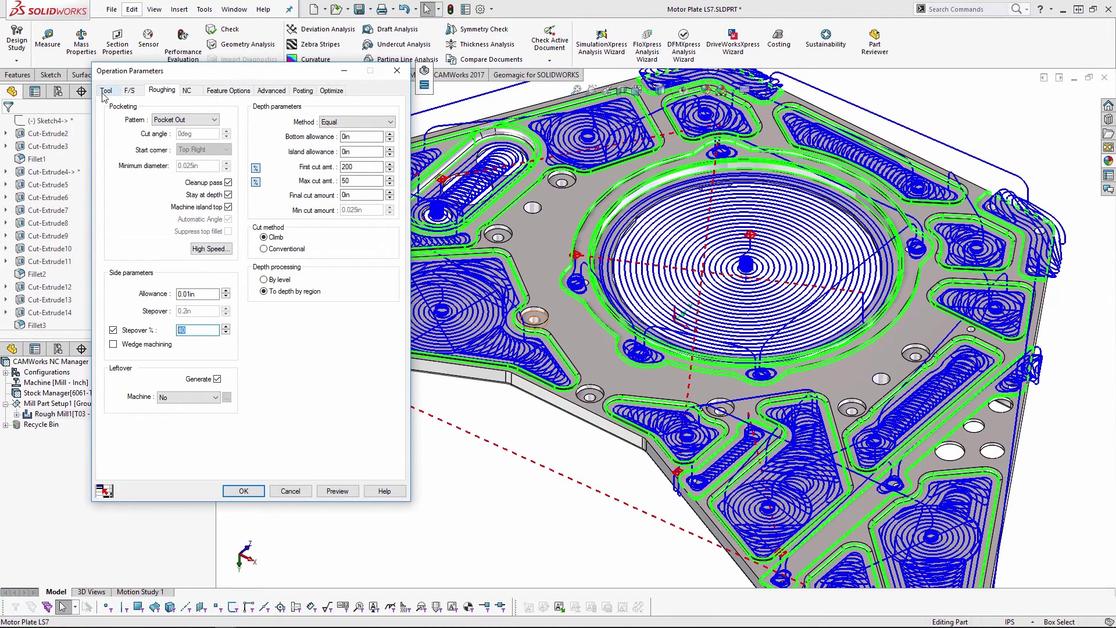
- Set Rough Mill1's spindle speed to 8000 rpm in its feed and speed settings
left_click(129, 90)
left_click_drag(222, 164, 156, 158)
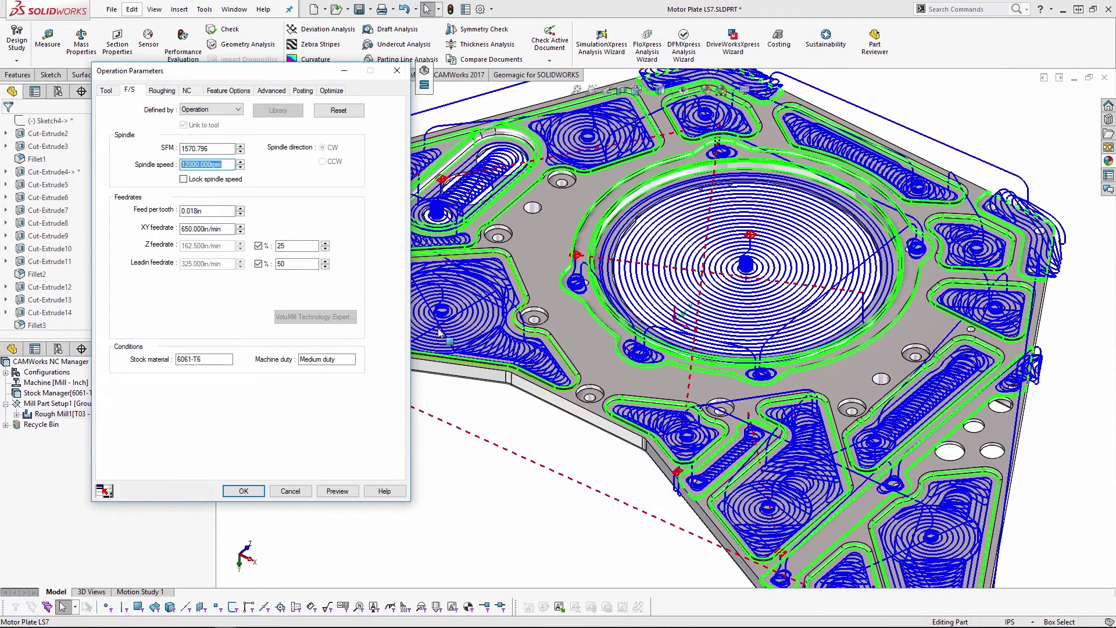
type("7")
key("BackSpace")
type("80000")
key("BackSpace")
- Set Rough Mill1's XY feedrate to 70 in/min and its feed per tooth to 0.003 in
left_click(227, 229)
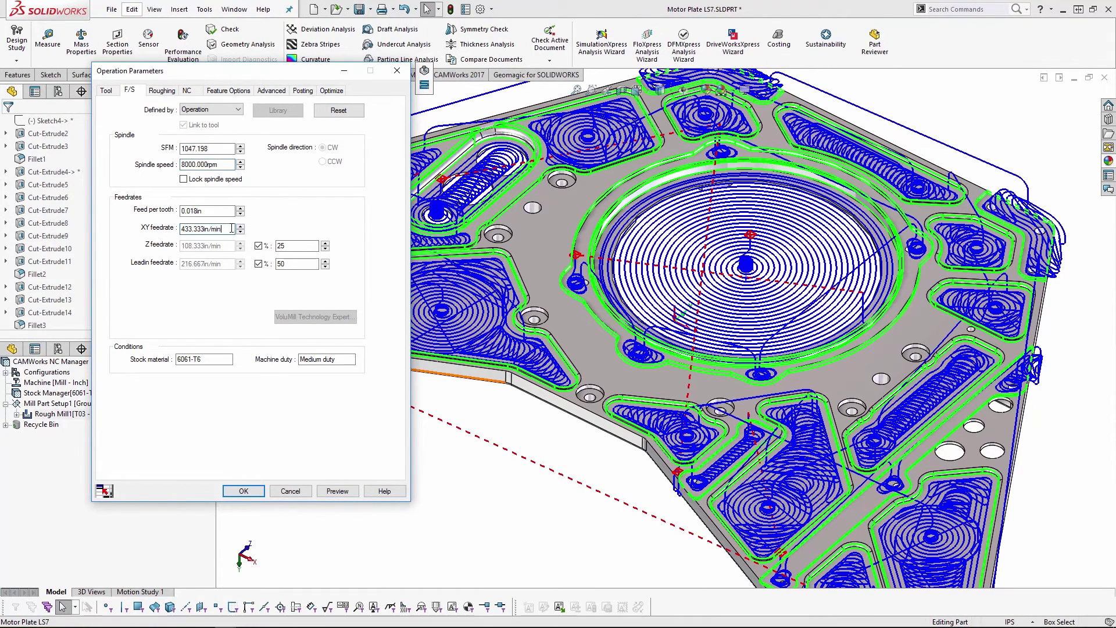
double_click(228, 229)
type("70")
double_click(214, 211)
type("0.003in")
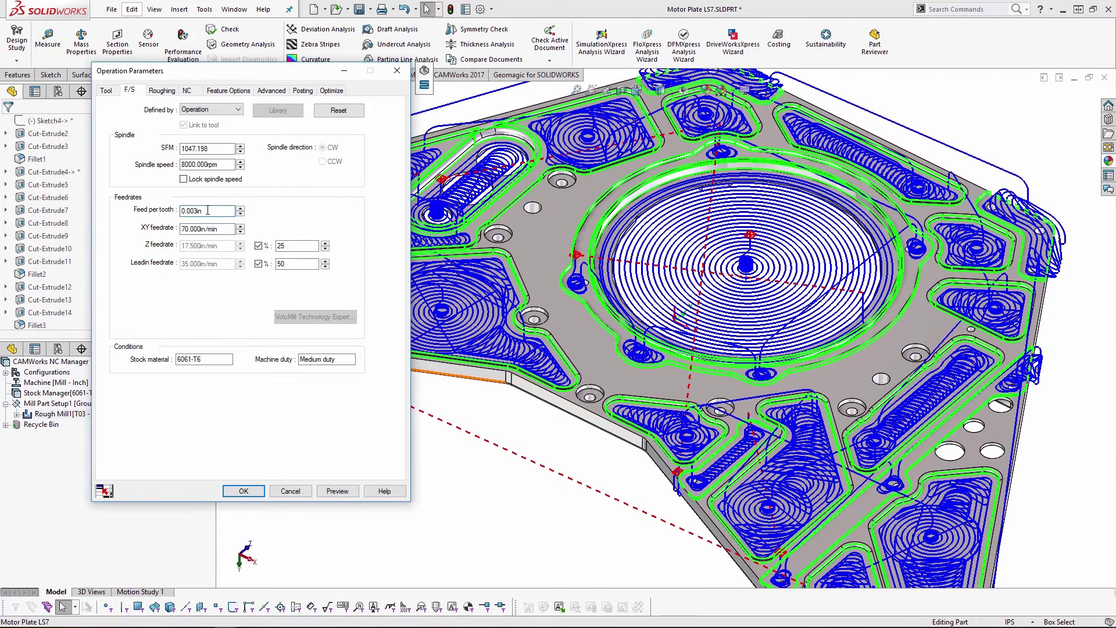
- Try an XY feedrate of 80 in/min and replace it by setting the feed per tooth to 0.004 in
key("Tab")
type("80")
left_click(226, 211)
key("ctrl+a")
key("BackSpace")
type(".004")
left_click(226, 164)
left_click(280, 247)
- Preview the Pocket Out toolpath, review its estimated machining time, and close the parameters without saving the changes
left_click(337, 491)
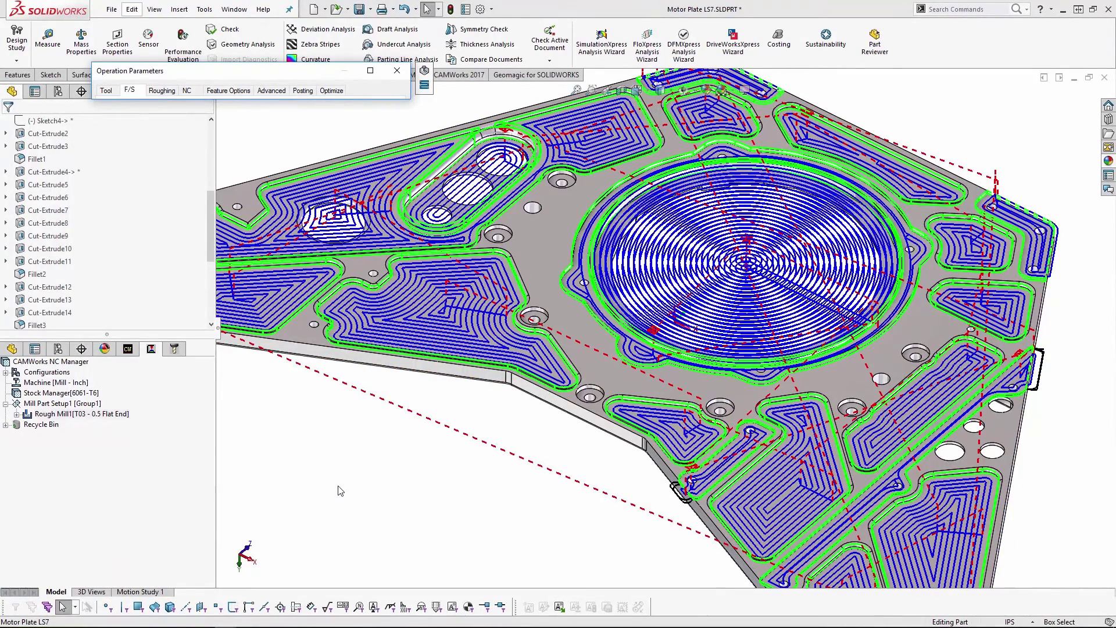
left_click(331, 90)
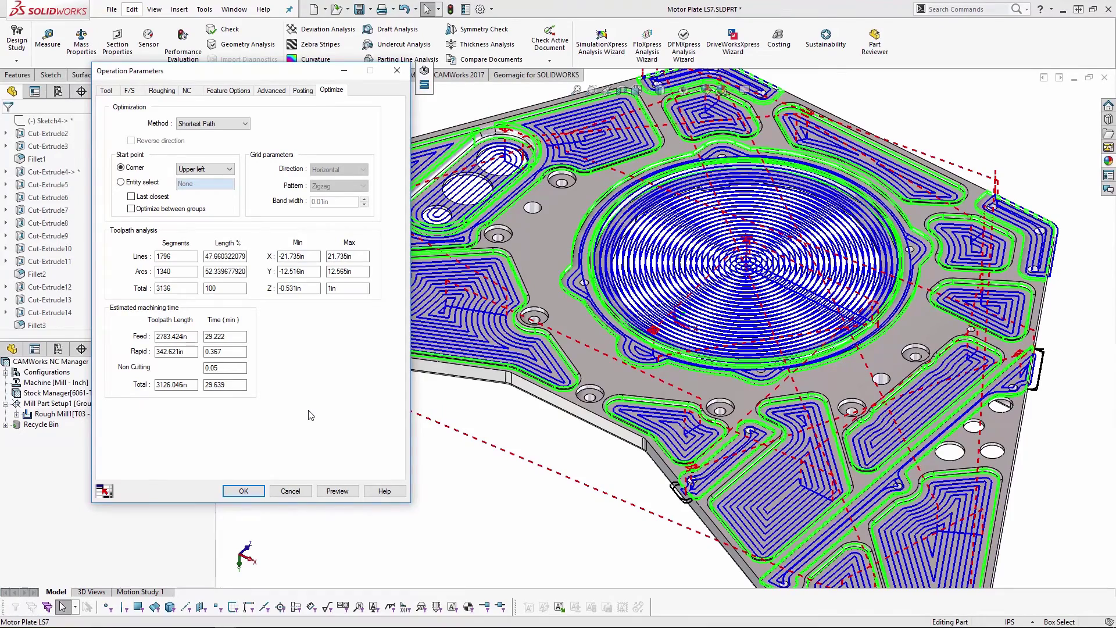
left_click(396, 70)
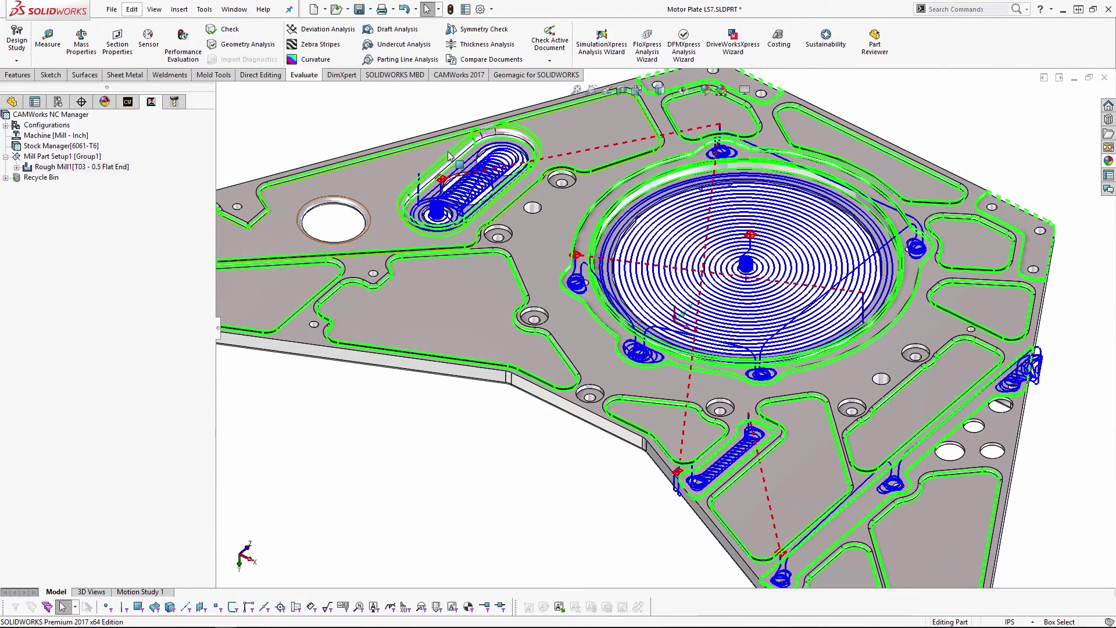
- Switch to the open UMMR50-01E1-007.1.1 part and turn it to show the toolpath inside the pan
key("alt+Tab")
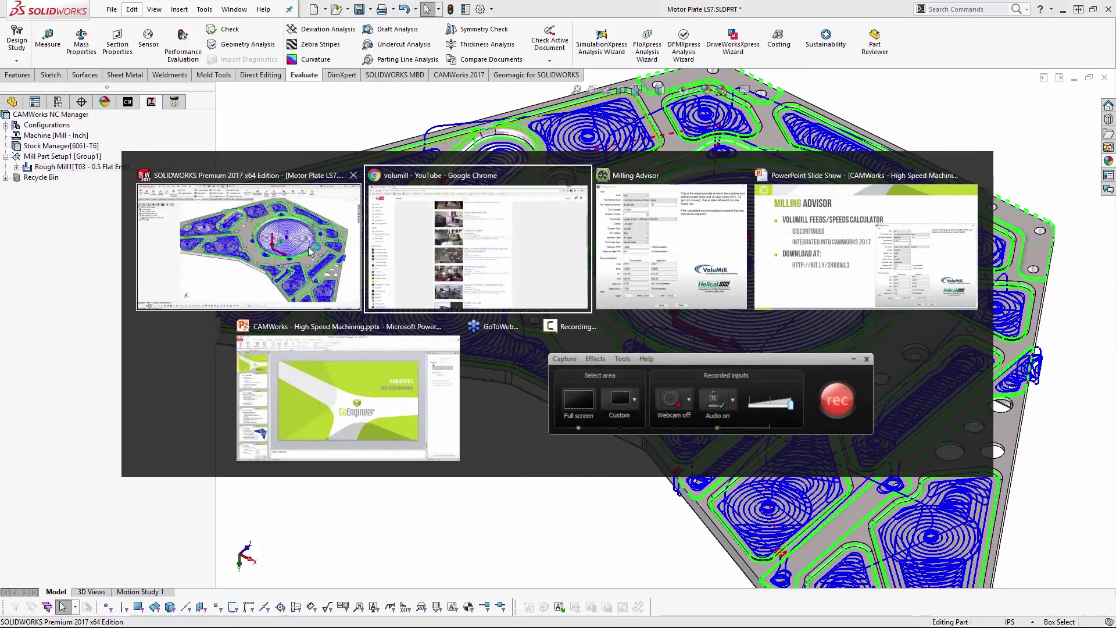
key("Escape")
key("ctrl+Tab")
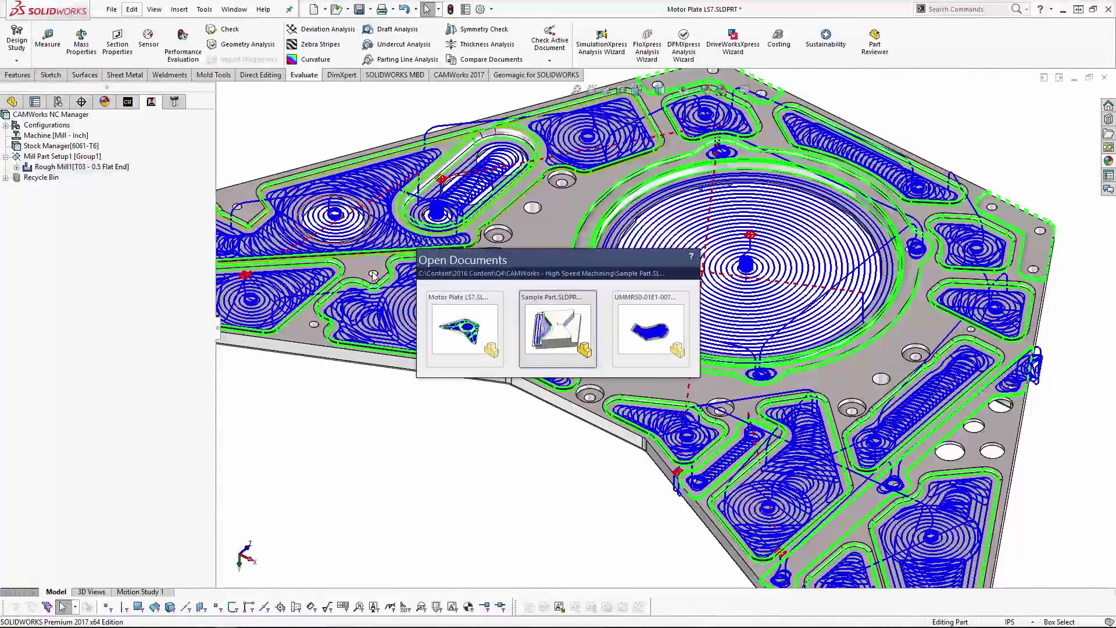
left_click(627, 314)
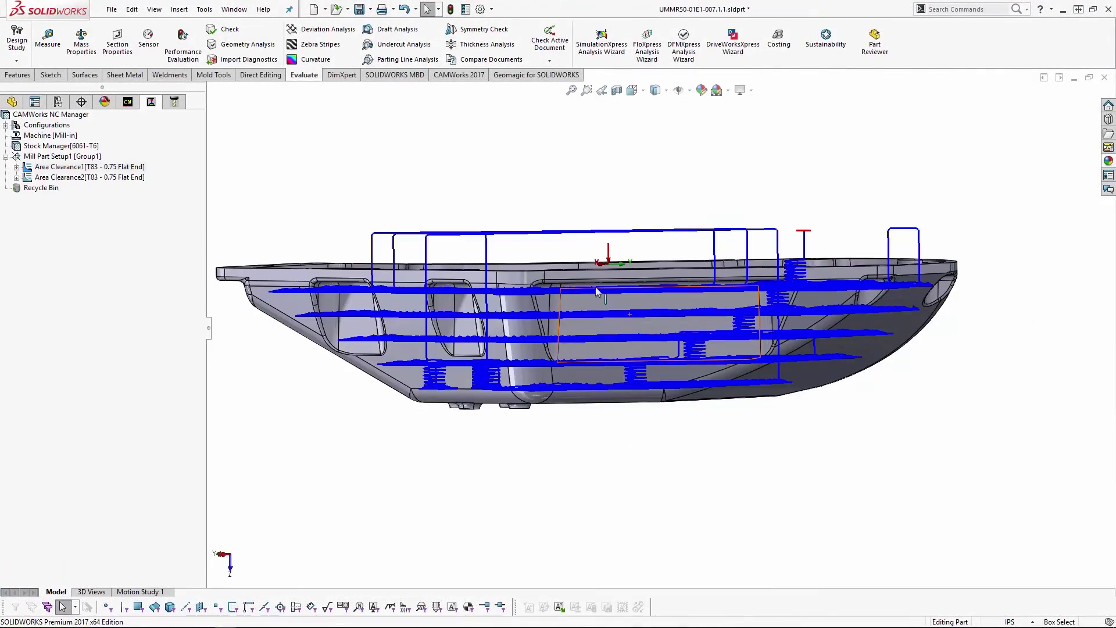
middle_click_drag(520, 182, 503, 311)
key("Escape")
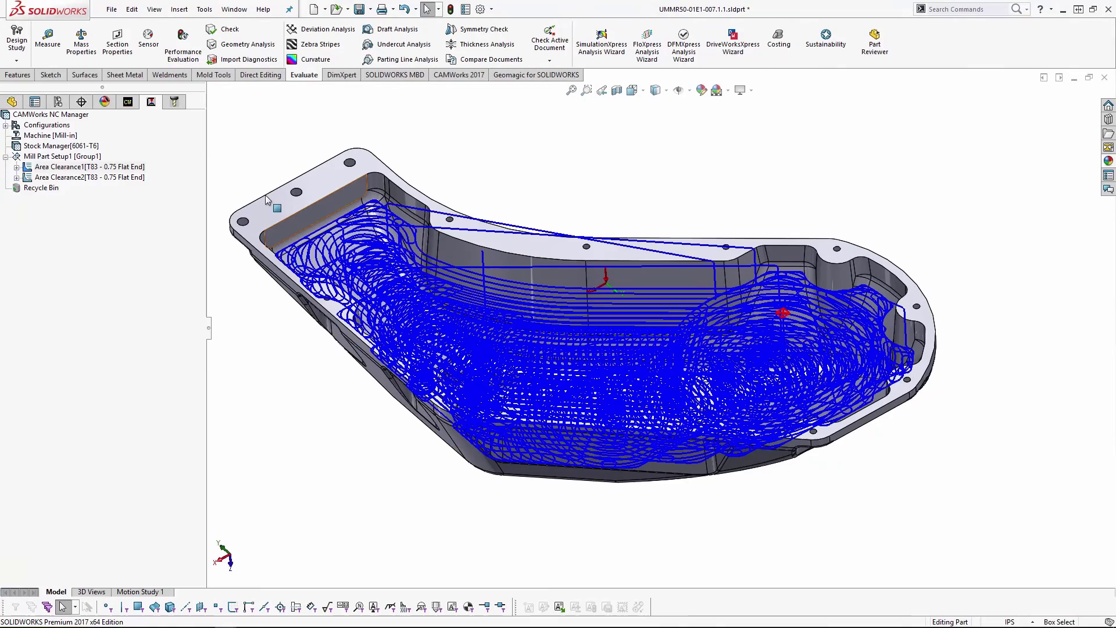
- Show the pan without toolpaths, measure the depth from its top flange face to the interior floor, and clear the selection
left_click(10, 101)
middle_click_drag(641, 418, 522, 526)
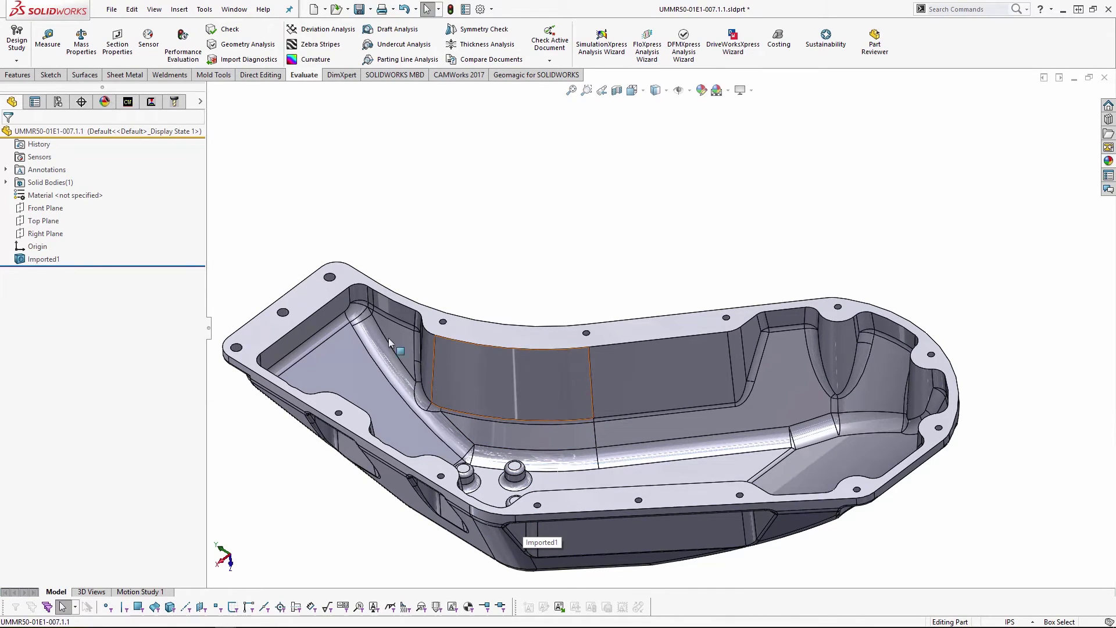
left_click(348, 281)
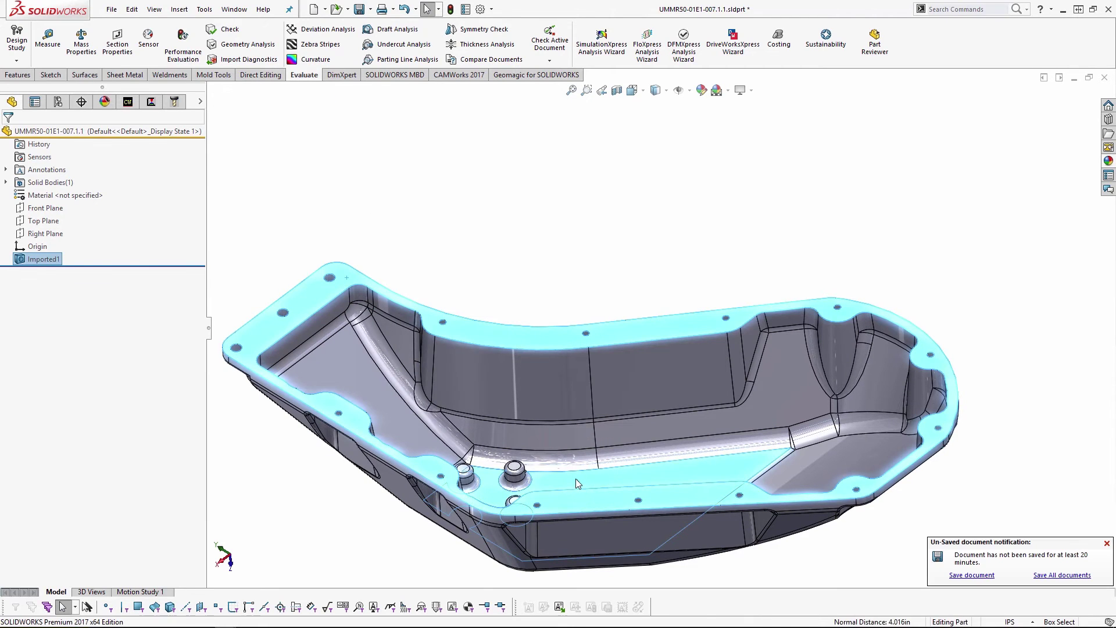
left_click(48, 38)
middle_click_drag(442, 325, 520, 296)
scroll(949, 399, "up", 2)
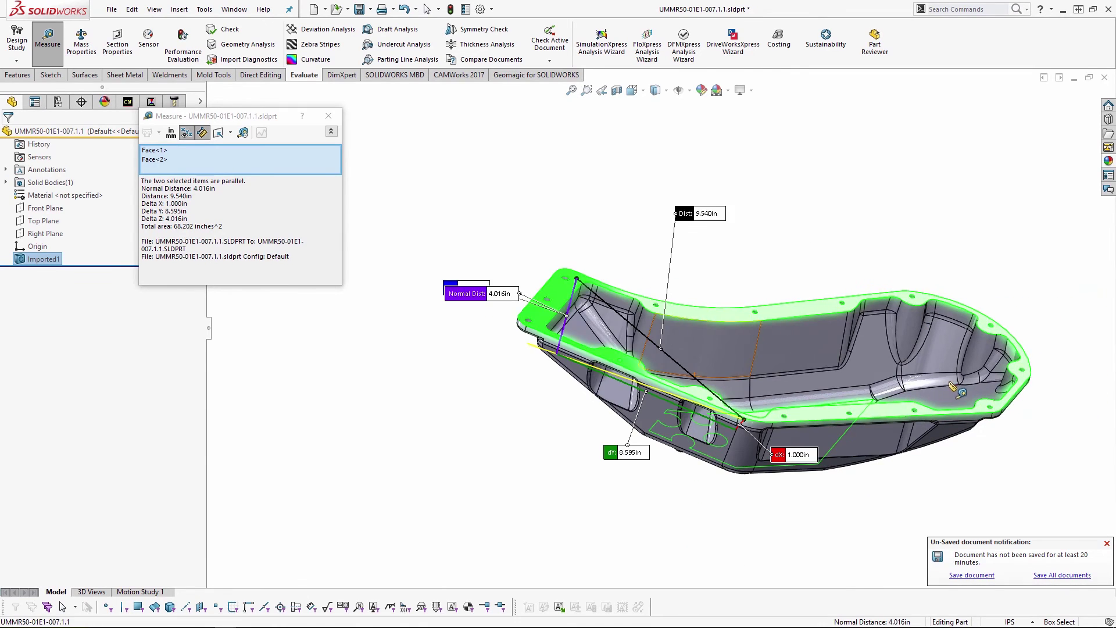
middle_click_drag(953, 388, 639, 348)
key("Escape")
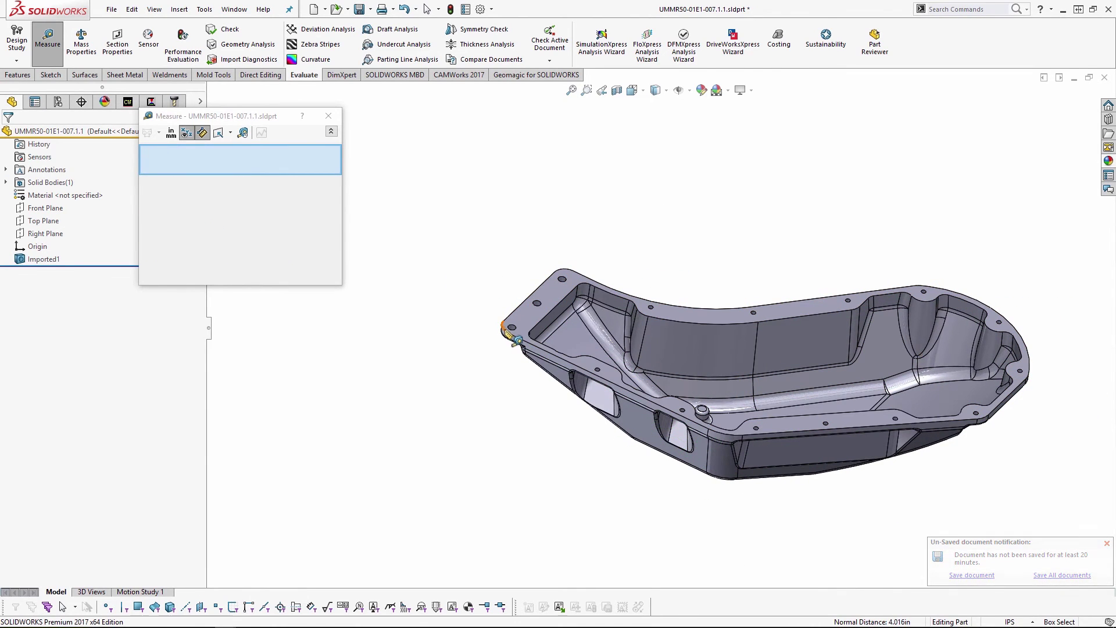
- Measure the pan's overall length from the flange corner to the rounded far edge, and close the Measure tool
left_click(507, 332)
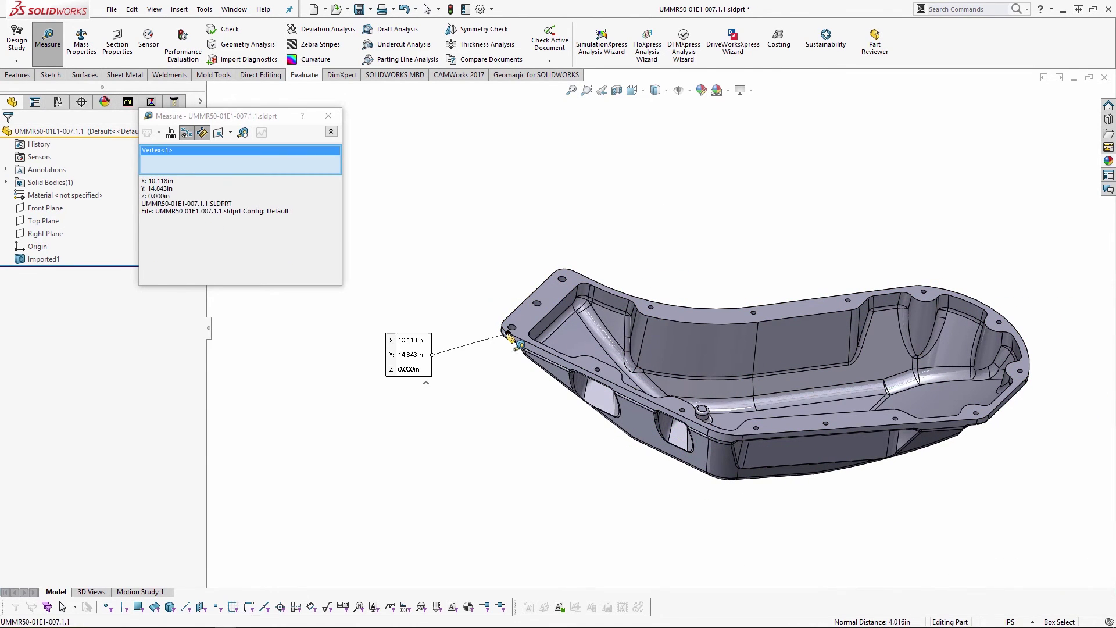
left_click(1021, 336)
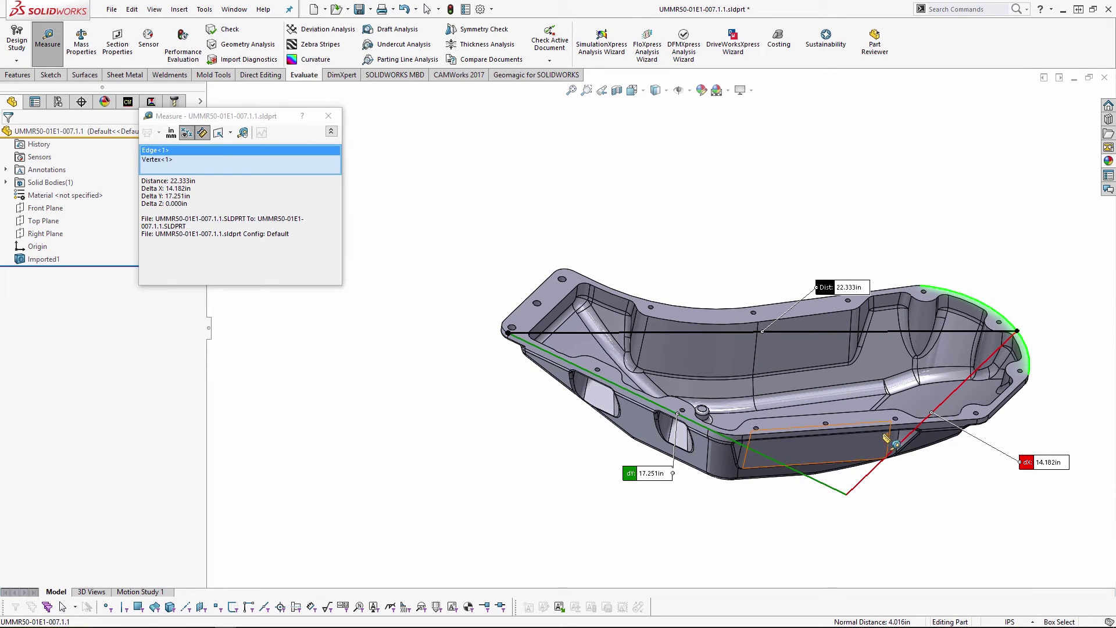
middle_click_drag(886, 442, 860, 460)
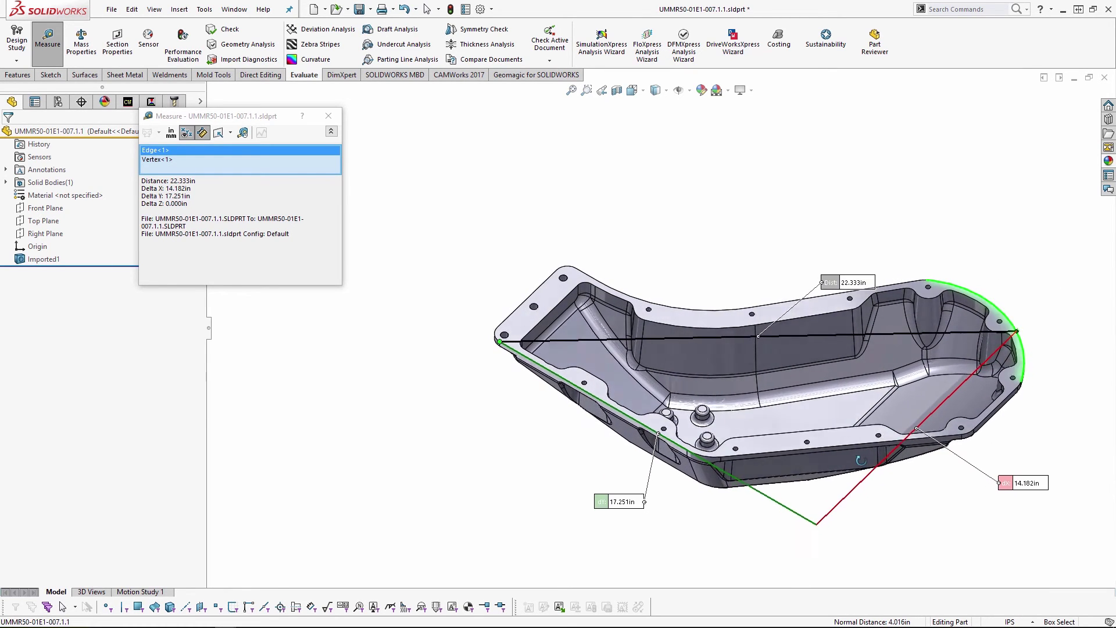
scroll(860, 461, "down", 2)
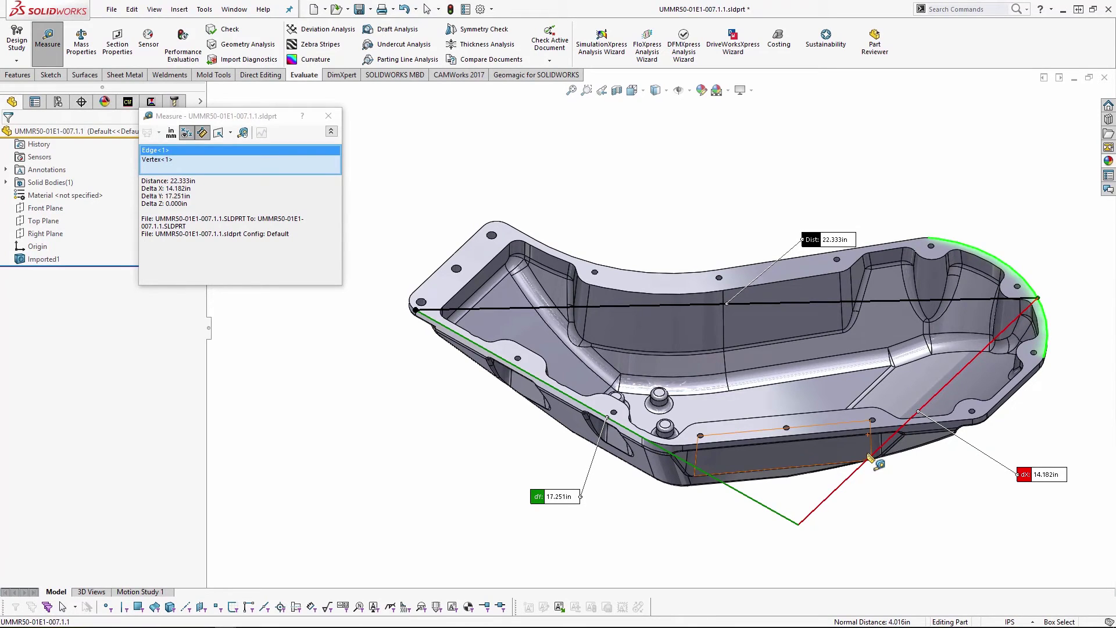
left_click(329, 116)
- Inspect the Multi Surface feature and the Contain Area1 boundary used by Area Clearance1
left_click(151, 102)
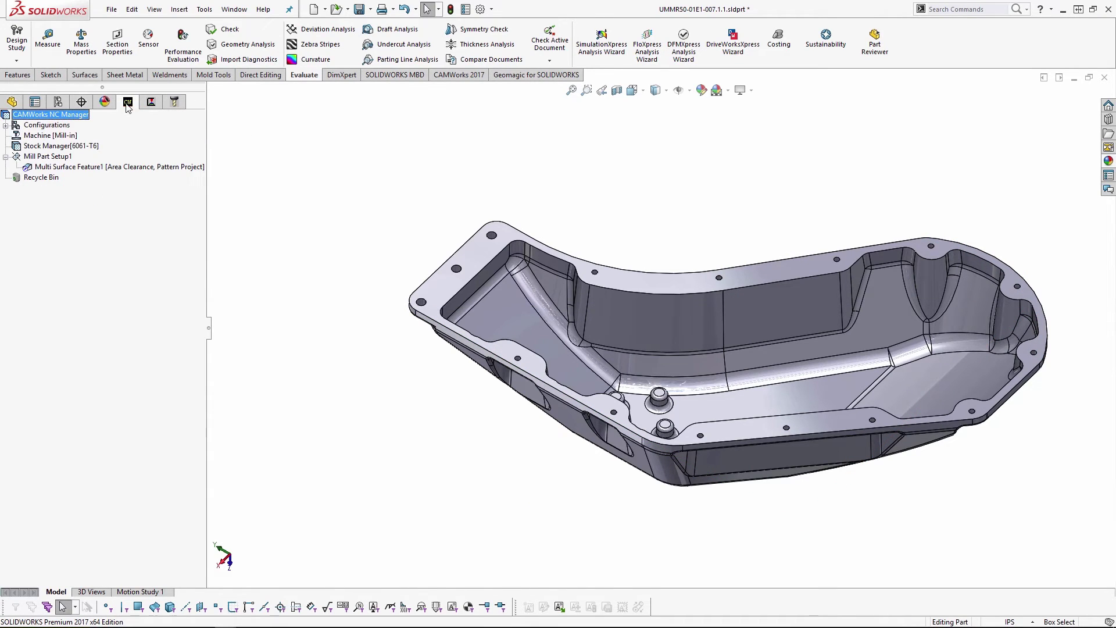
left_click(146, 166)
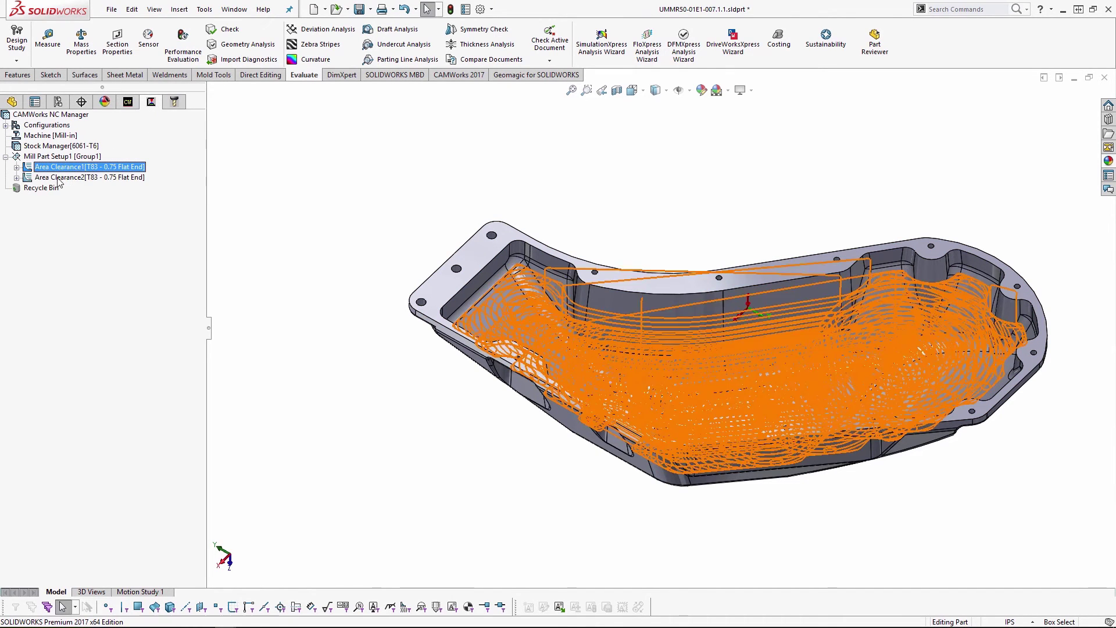
left_click(17, 167)
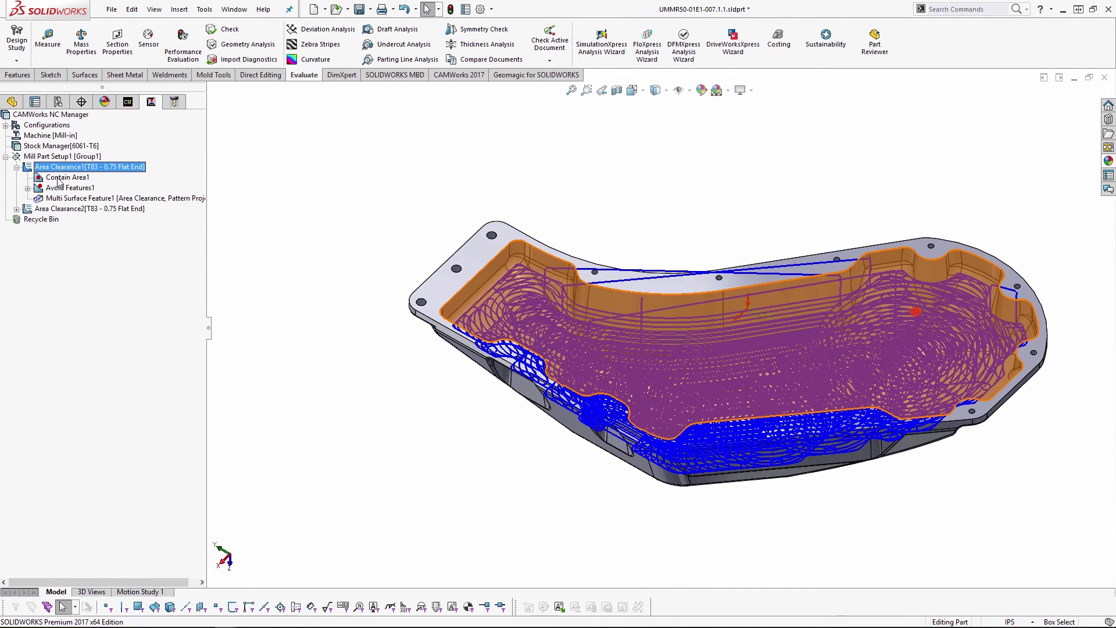
left_click(59, 177)
middle_click_drag(587, 406, 581, 348)
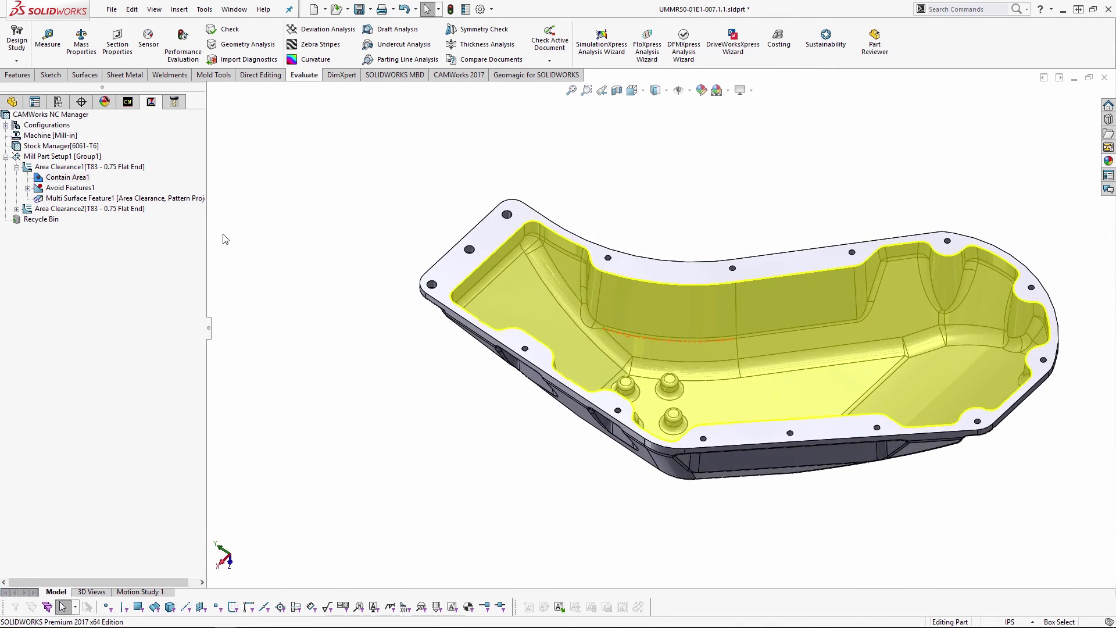
left_click(17, 167)
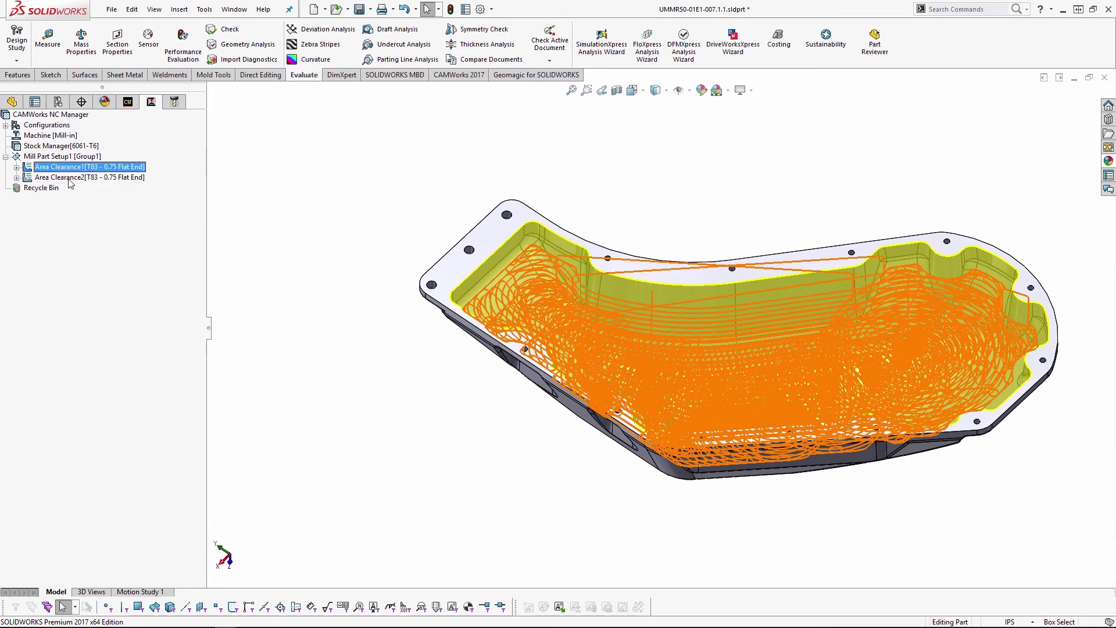
- Display Area Clearance2's toolpath and view it from above the pan
left_click(127, 178)
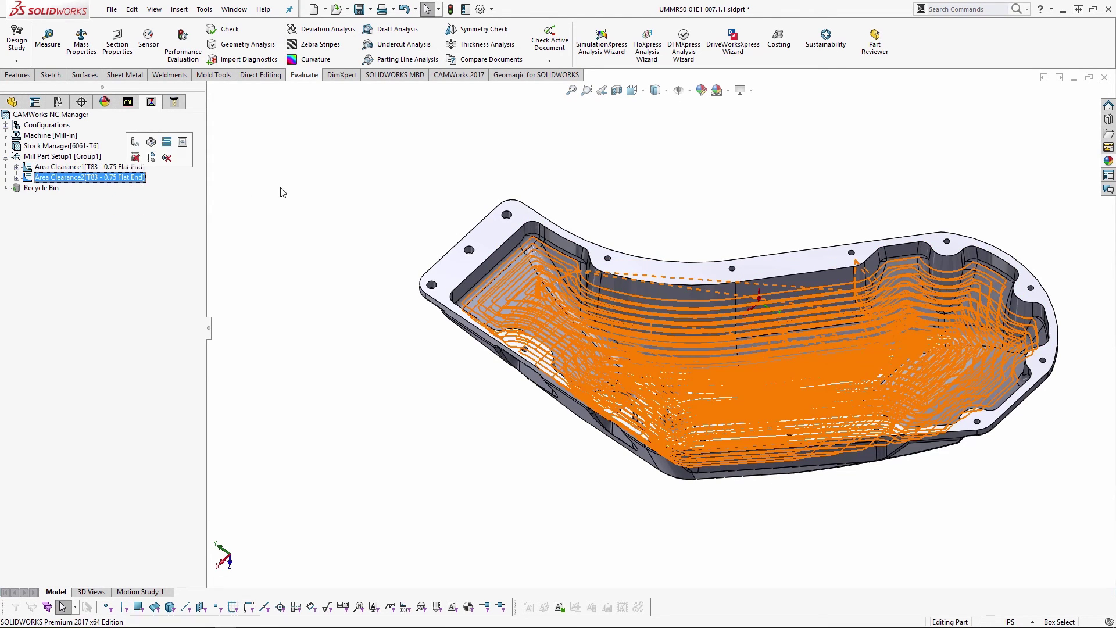
middle_click_drag(581, 348, 558, 291)
scroll(546, 272, "down", 2)
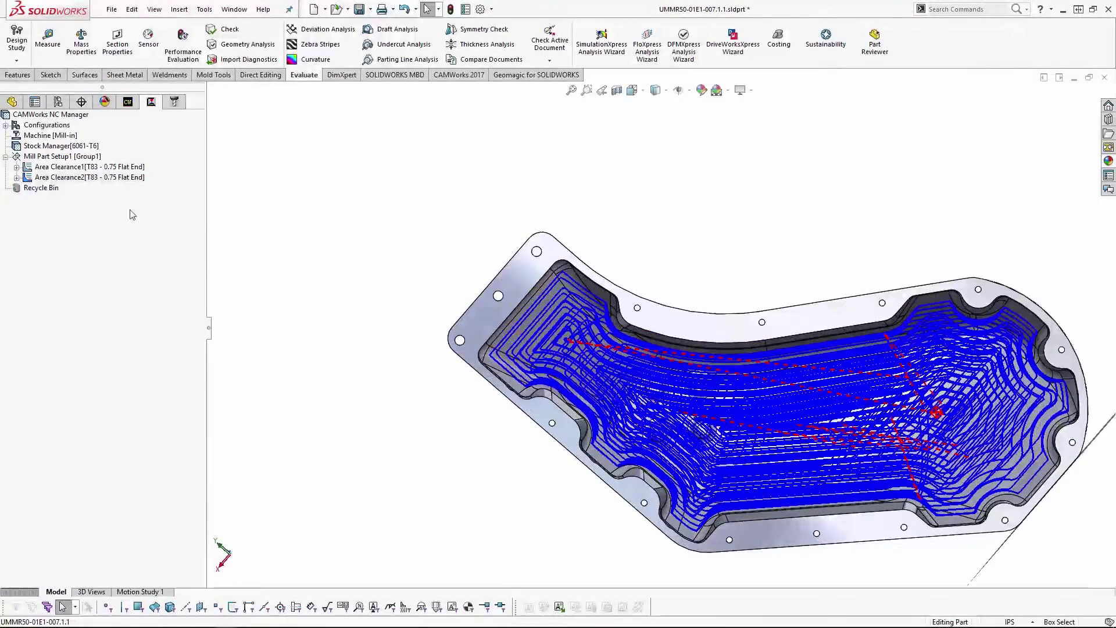
- Open Area Clearance2's parameters and review its tool dimensions and its feeds and speeds
double_click(109, 177)
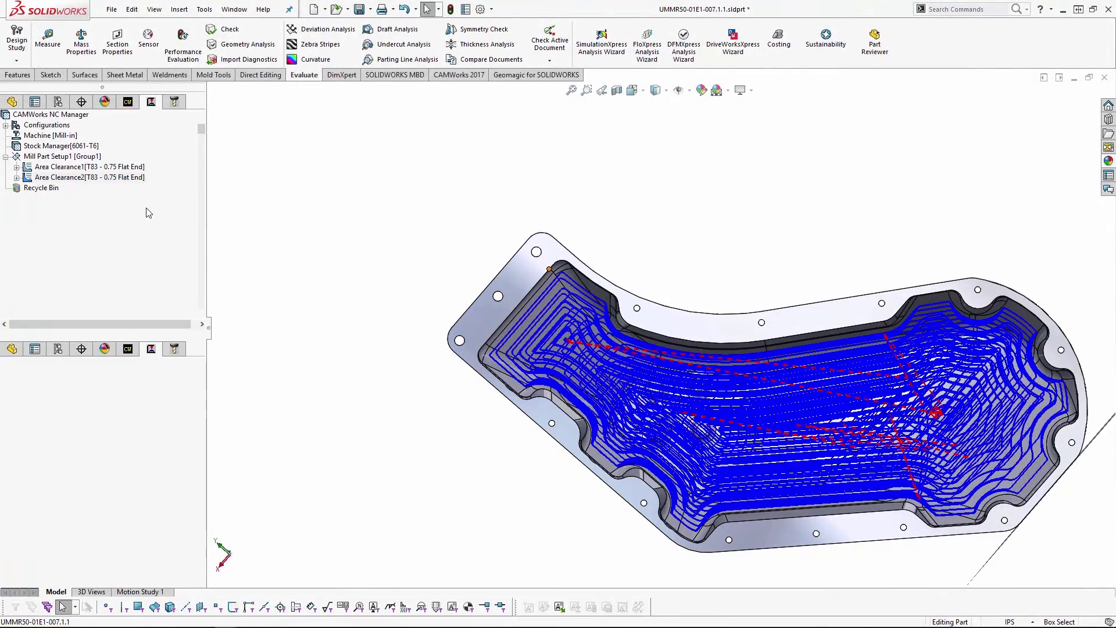
left_click(97, 86)
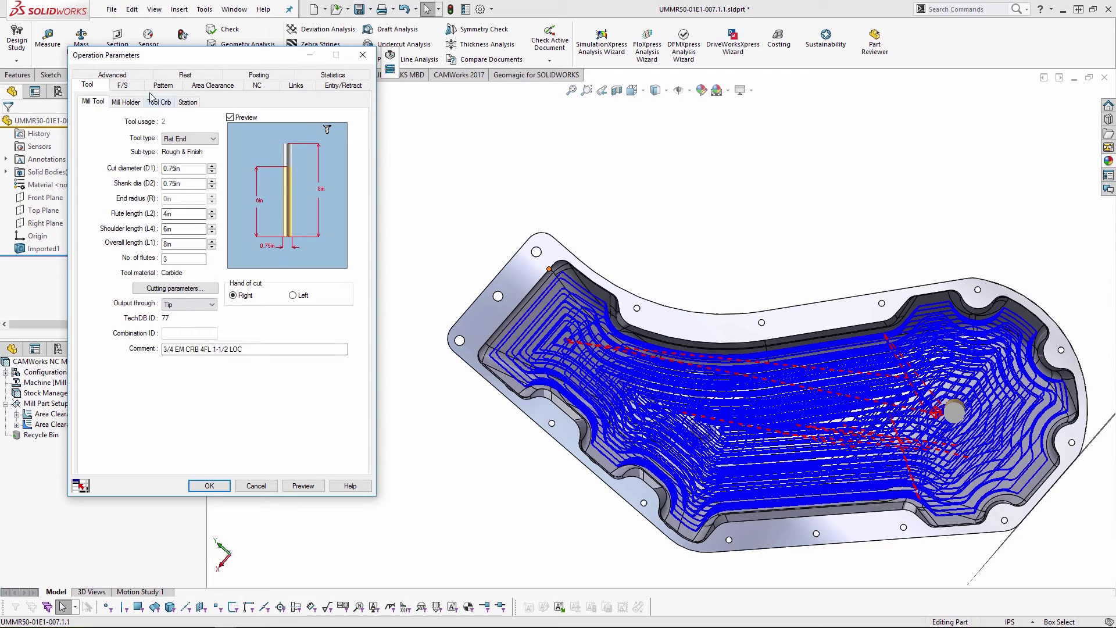
left_click(133, 86)
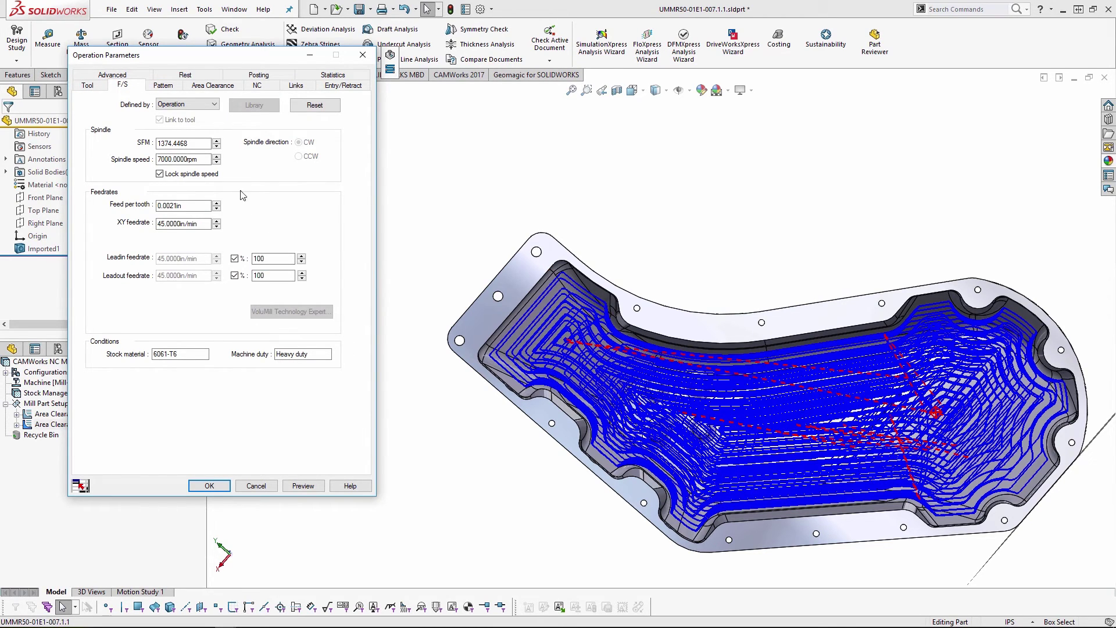
- Examine Area Clearance2's cut levels from the side of the pan, review its machining time statistics, and close its parameters
left_click(199, 162)
middle_click_drag(666, 463, 696, 191)
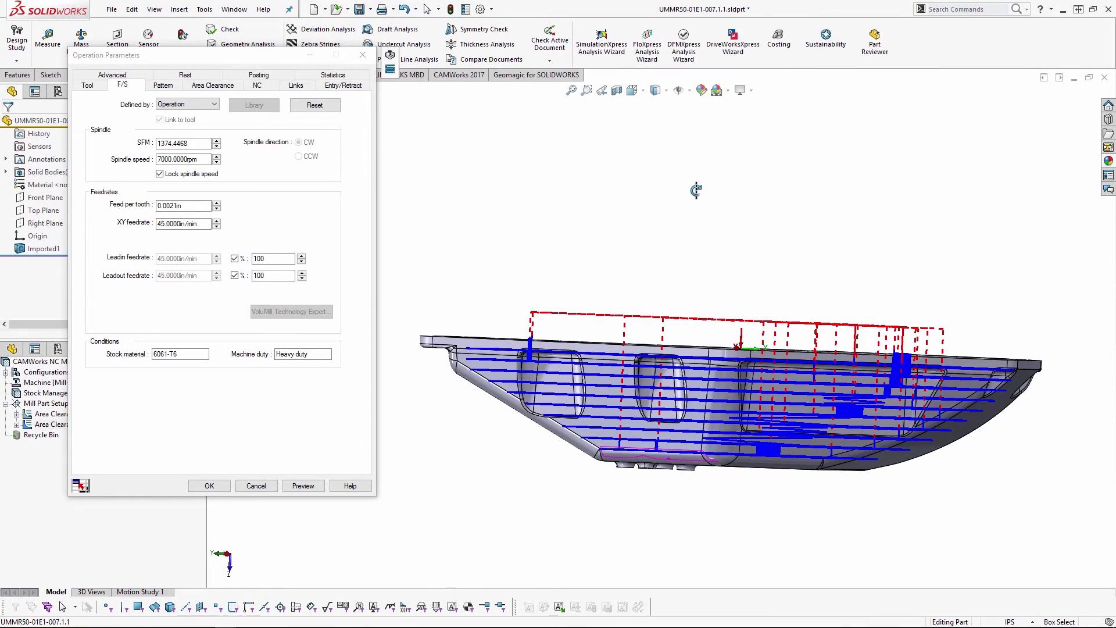
middle_click_drag(695, 190, 701, 253)
left_click(335, 77)
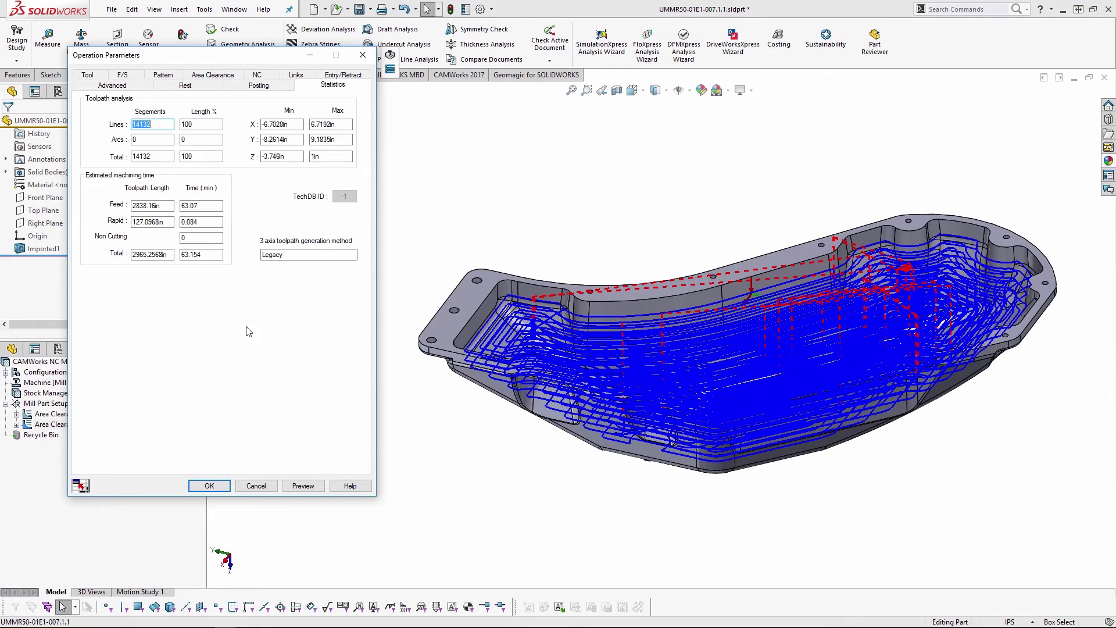
left_click(223, 484)
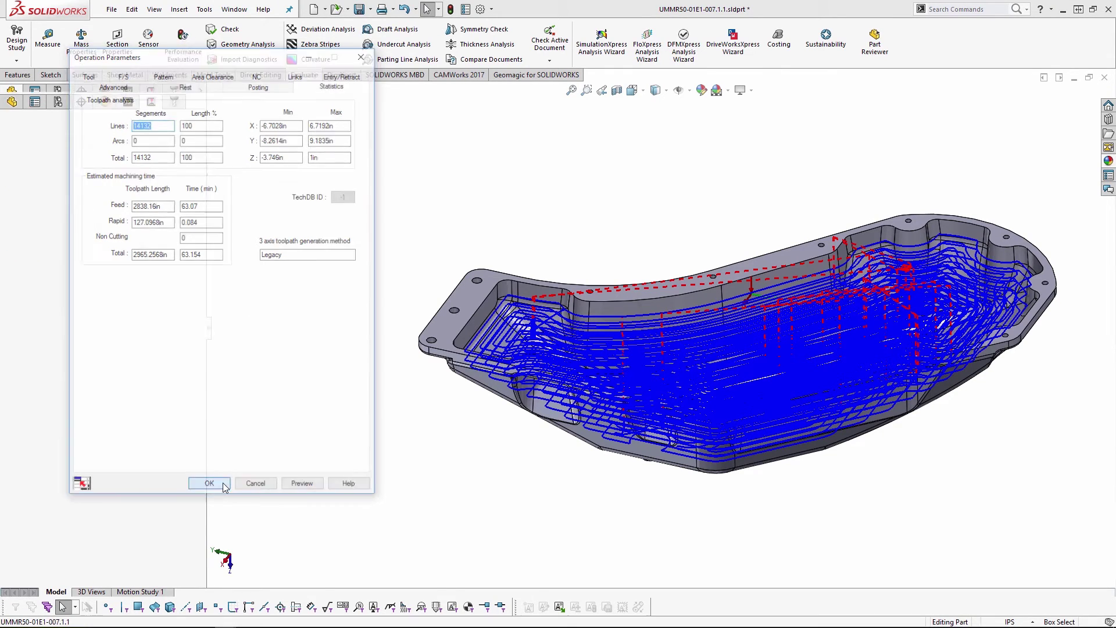
- Open Area Clearance1's operation parameters and set its XY feedrate to 400 in/min
left_click(120, 169)
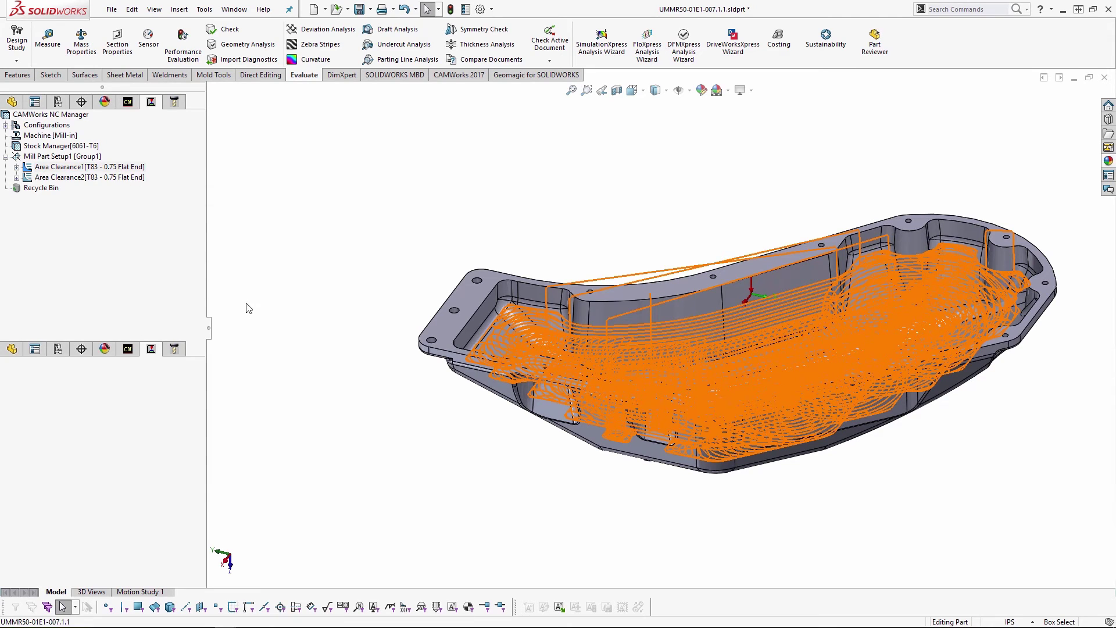
left_click(106, 75)
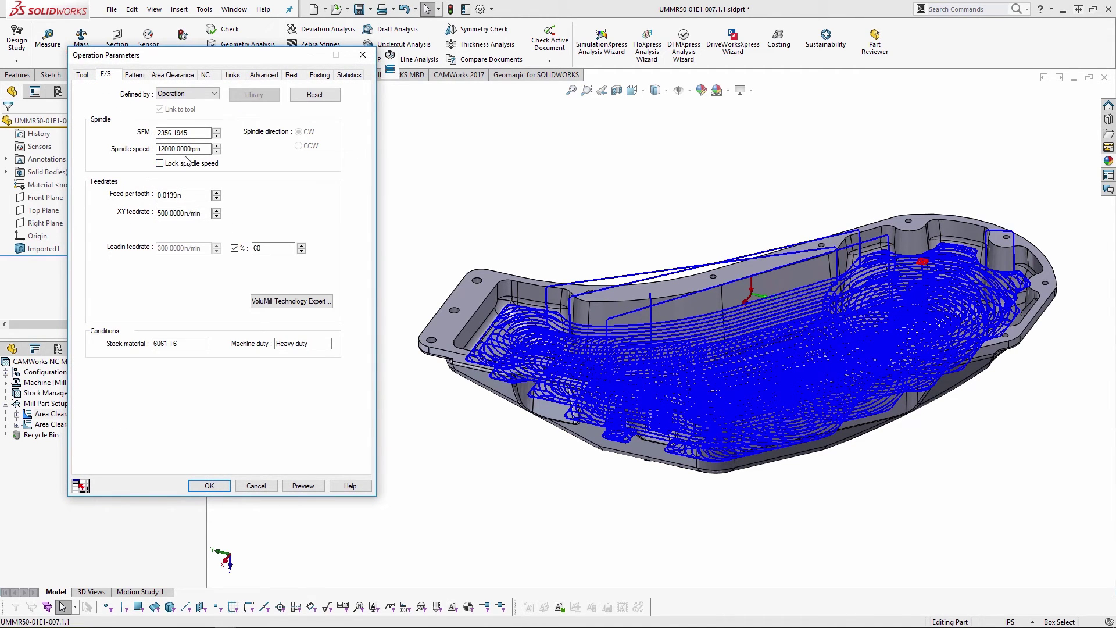
left_click_drag(205, 213, 80, 211)
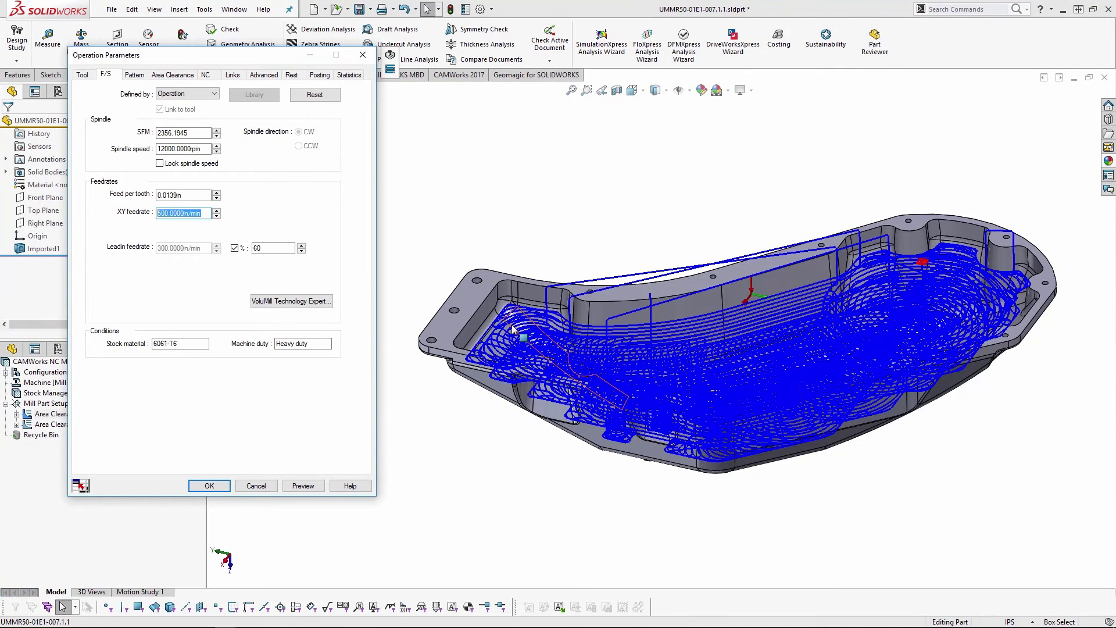
type("400")
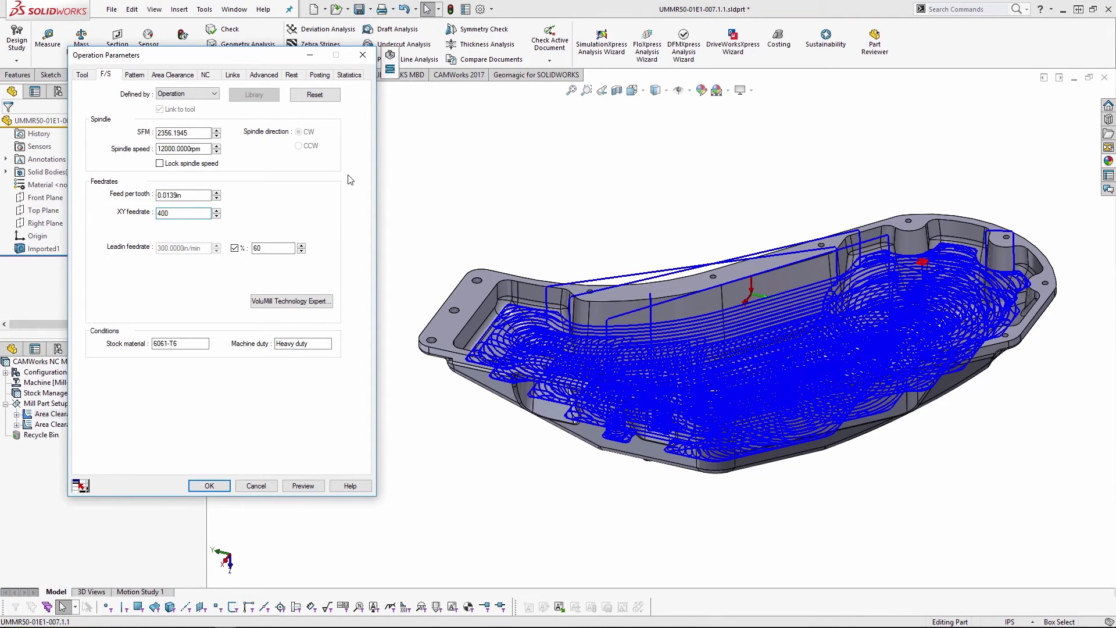
left_click(192, 195)
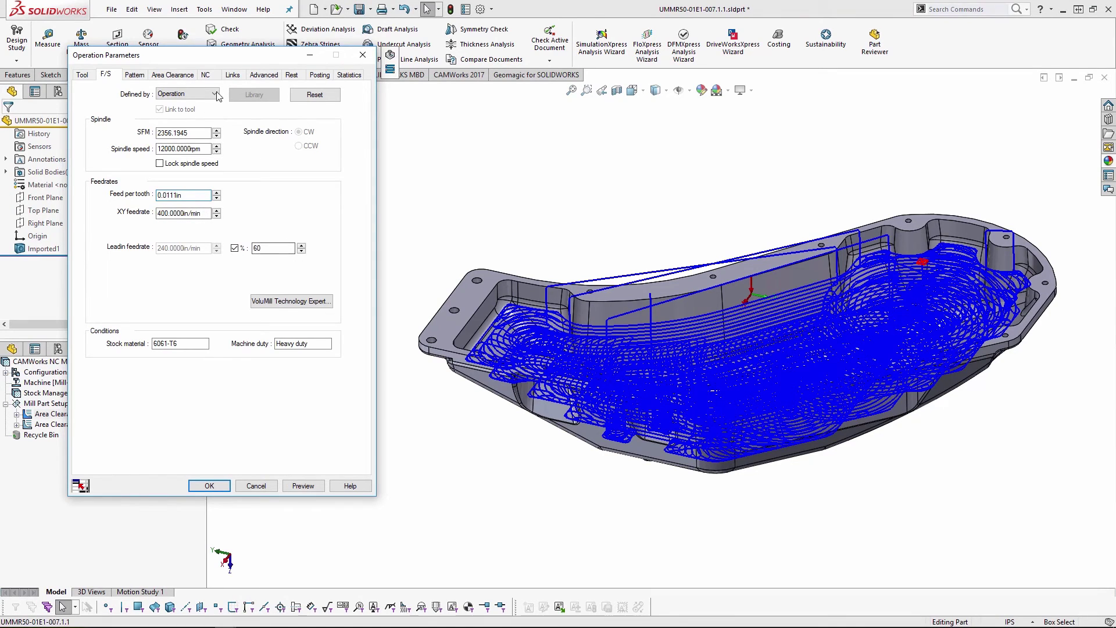
- Review Area Clearance1's VoluMill pattern stepover and VoluMill settings without changing them, and preview the operation
left_click(139, 75)
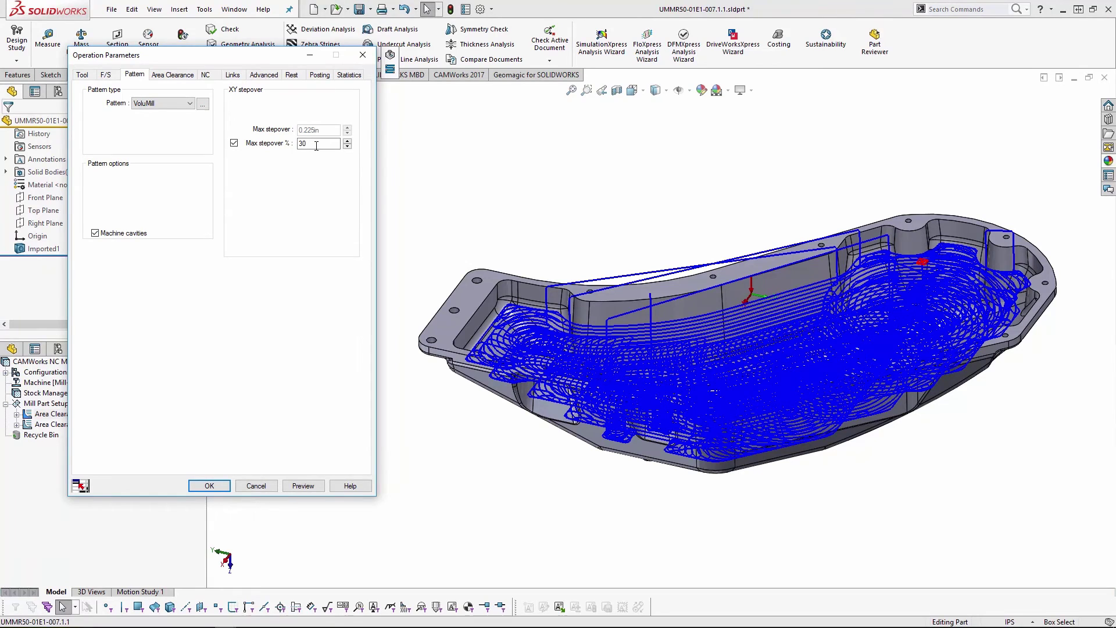
left_click(203, 104)
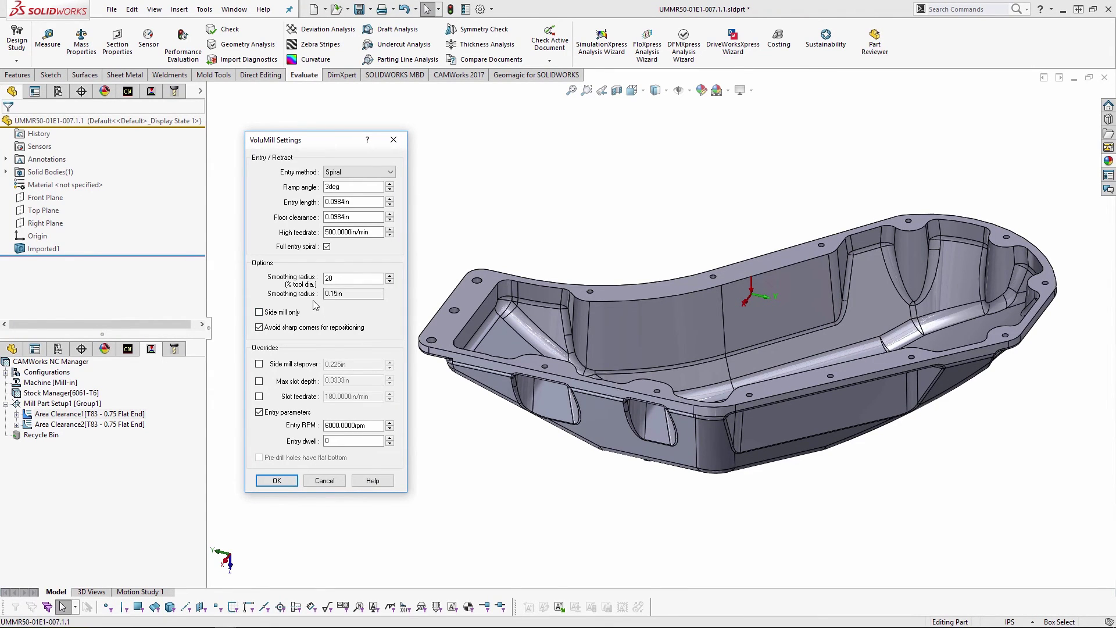
left_click(323, 482)
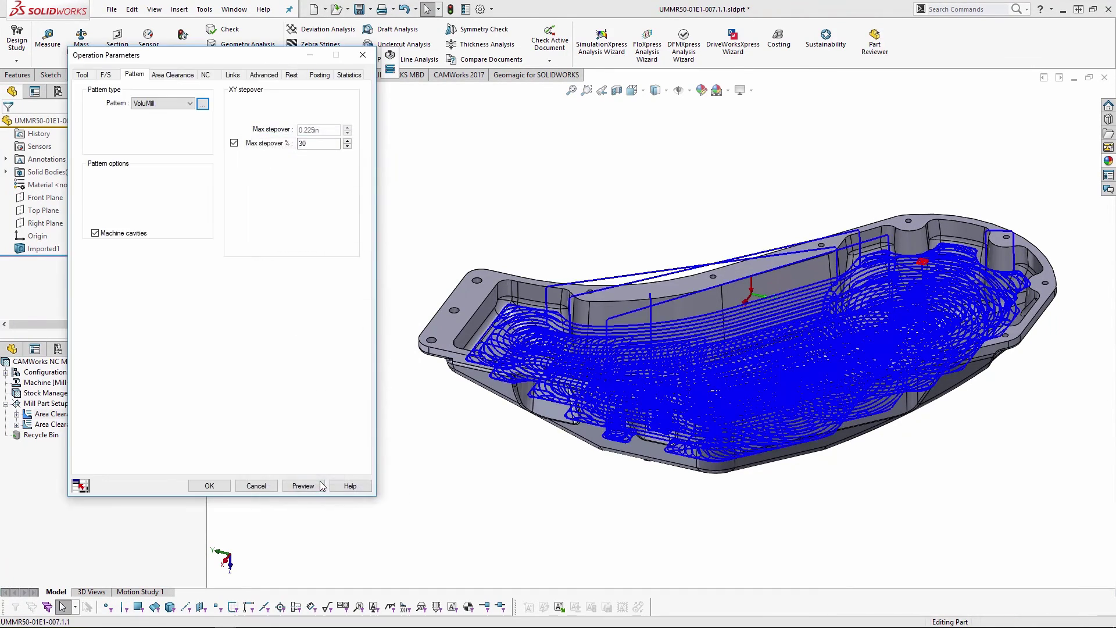
left_click(302, 484)
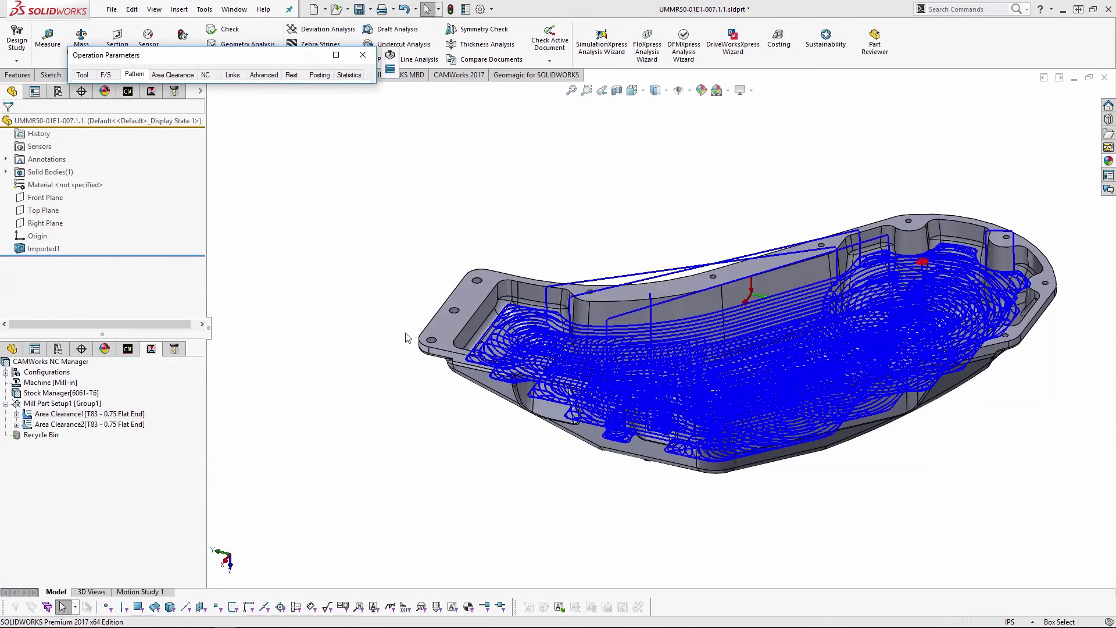
- Review Area Clearance1's cut amount, examine its depth levels from the side of the pan, and check its machining time statistics
left_click(165, 74)
double_click(314, 135)
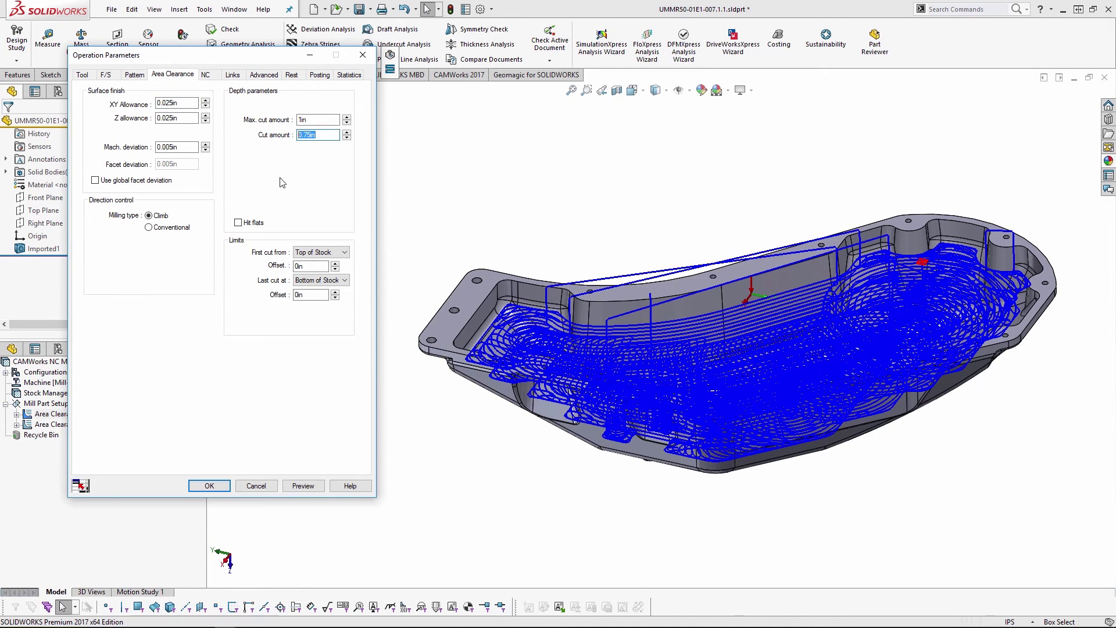
left_click(597, 382)
middle_click_drag(597, 381, 589, 320)
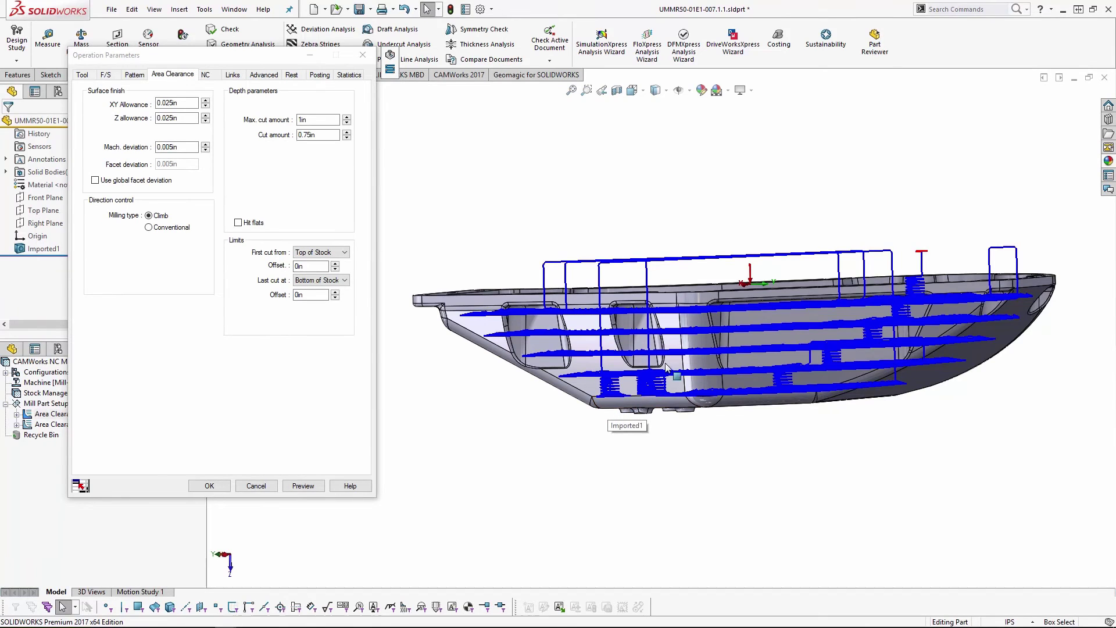
middle_click_drag(666, 365, 683, 418)
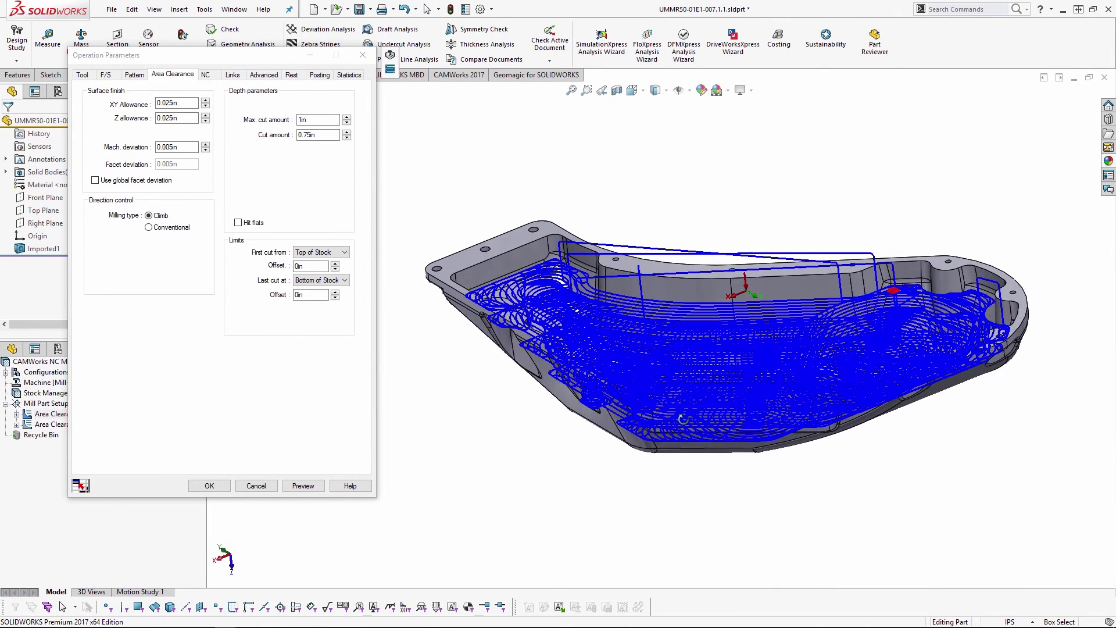
left_click(348, 75)
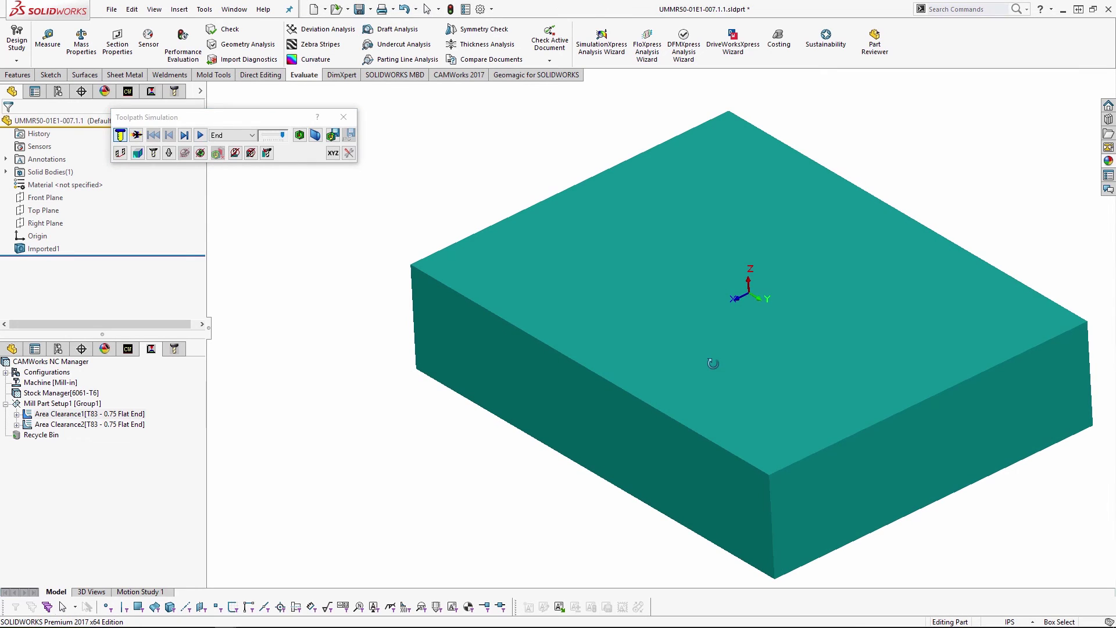
- Reduce the simulation speed to 62, run the toolpath simulation on the stock block, and pause it during the pocket roughing
scroll(895, 318, "up", 5)
scroll(633, 302, "down", 4)
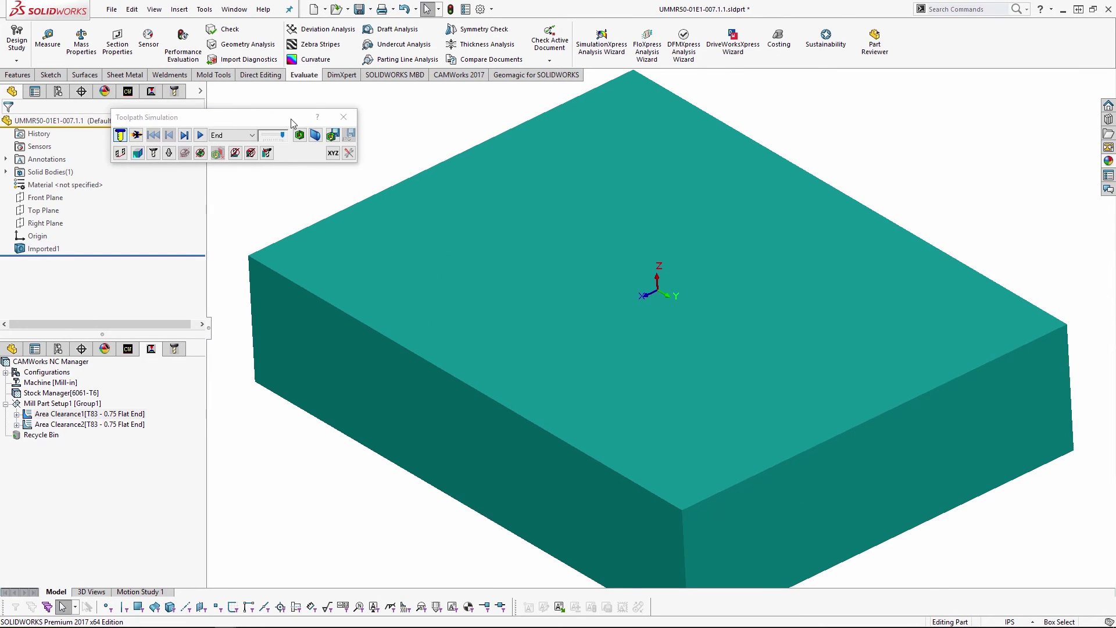
left_click(276, 138)
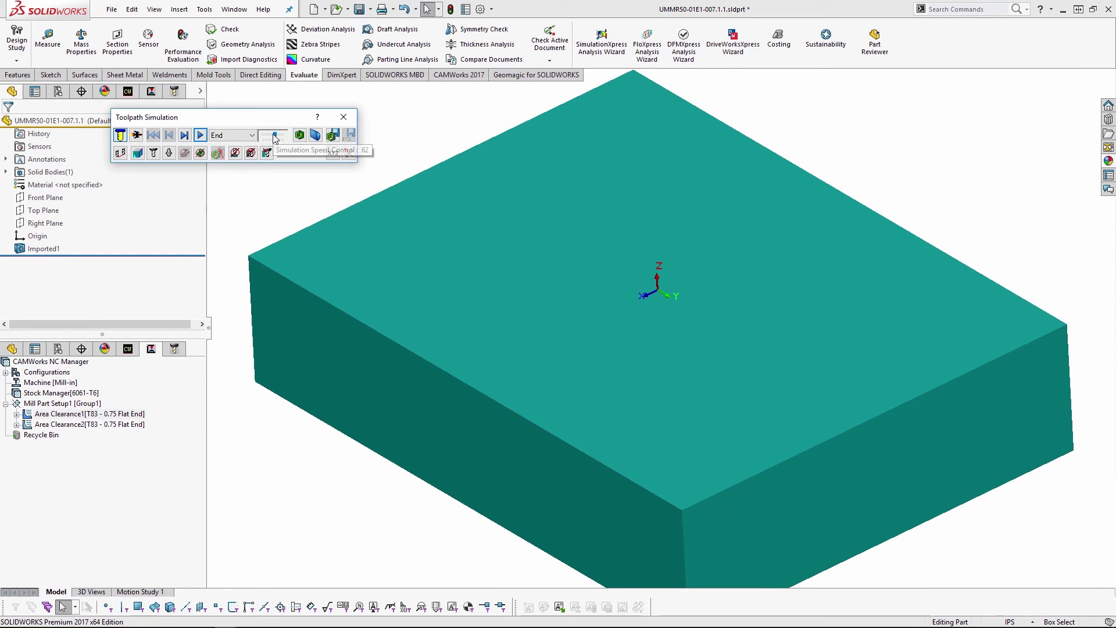
left_click(200, 136)
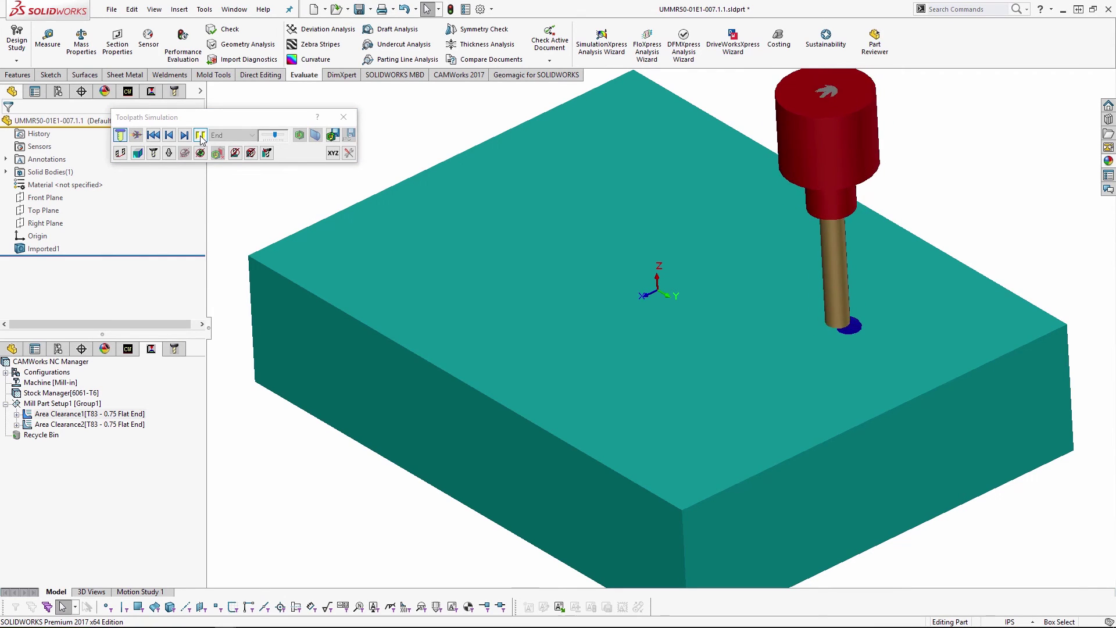
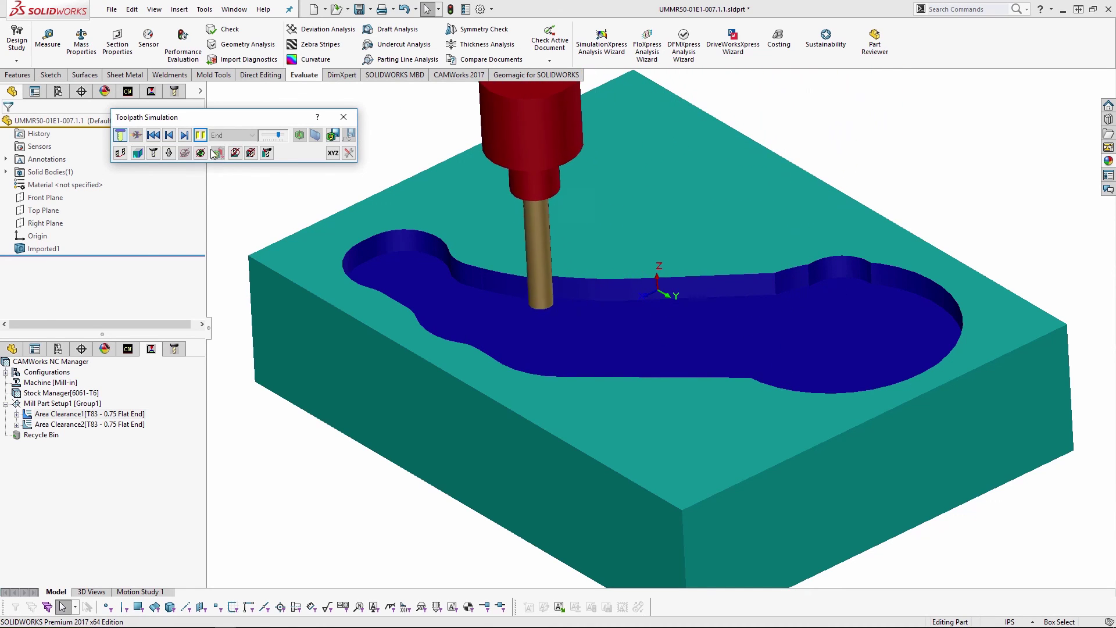
left_click(201, 136)
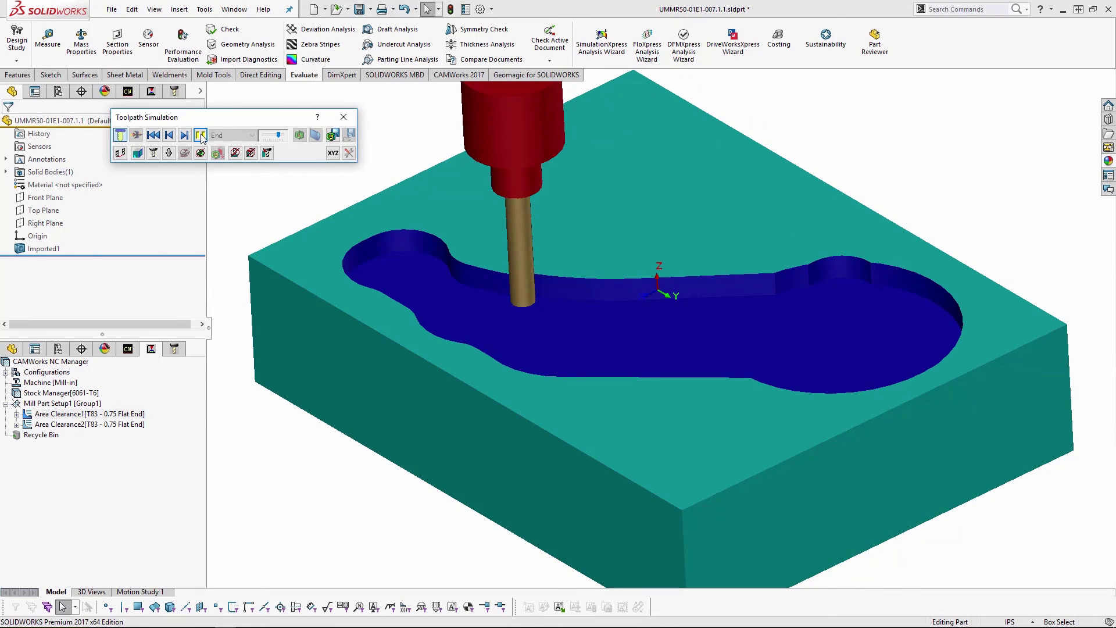